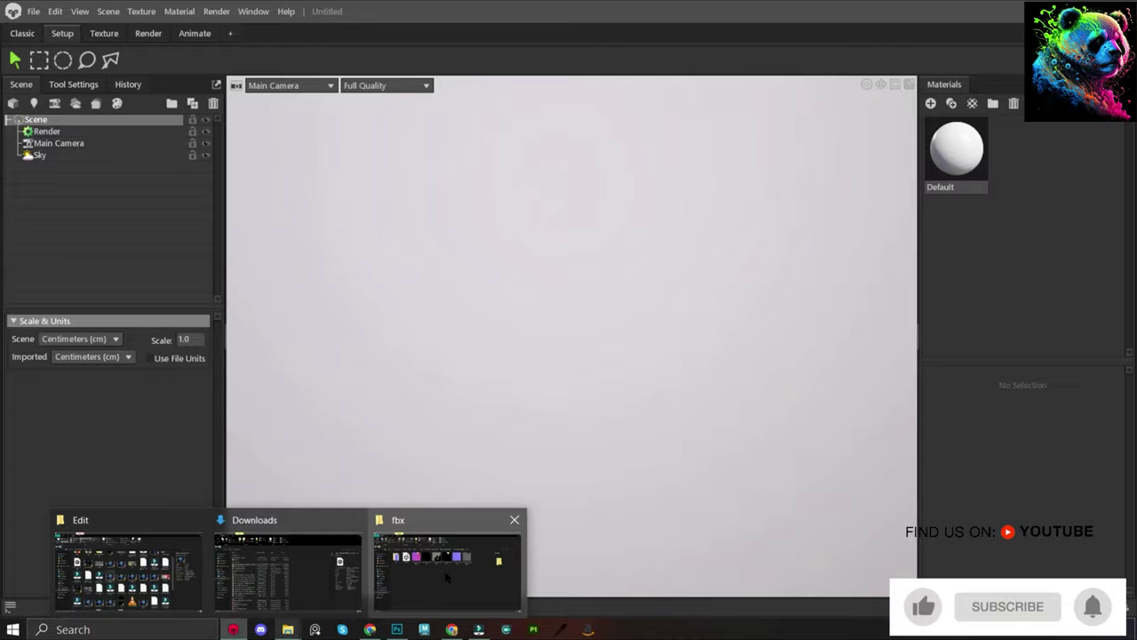
# Import ASSET.fbx and assign ASSET_blinn1_Normal as the blinn1 material's normal map.
pyautogui.click(446, 578)
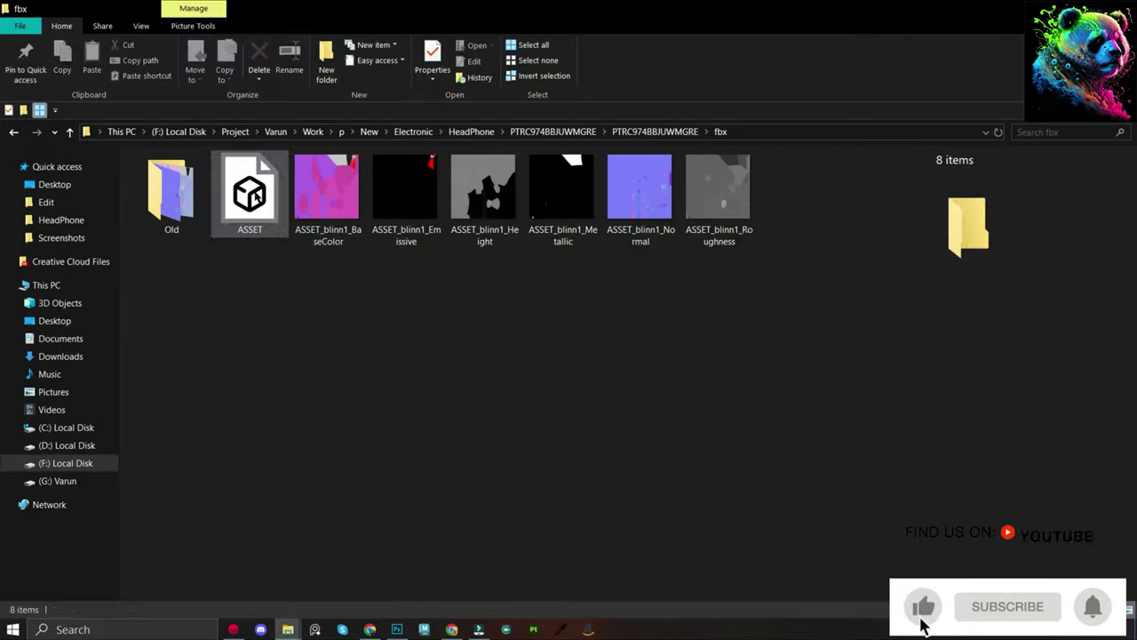
pyautogui.moveTo(246, 195); pyautogui.dragTo(490, 361)
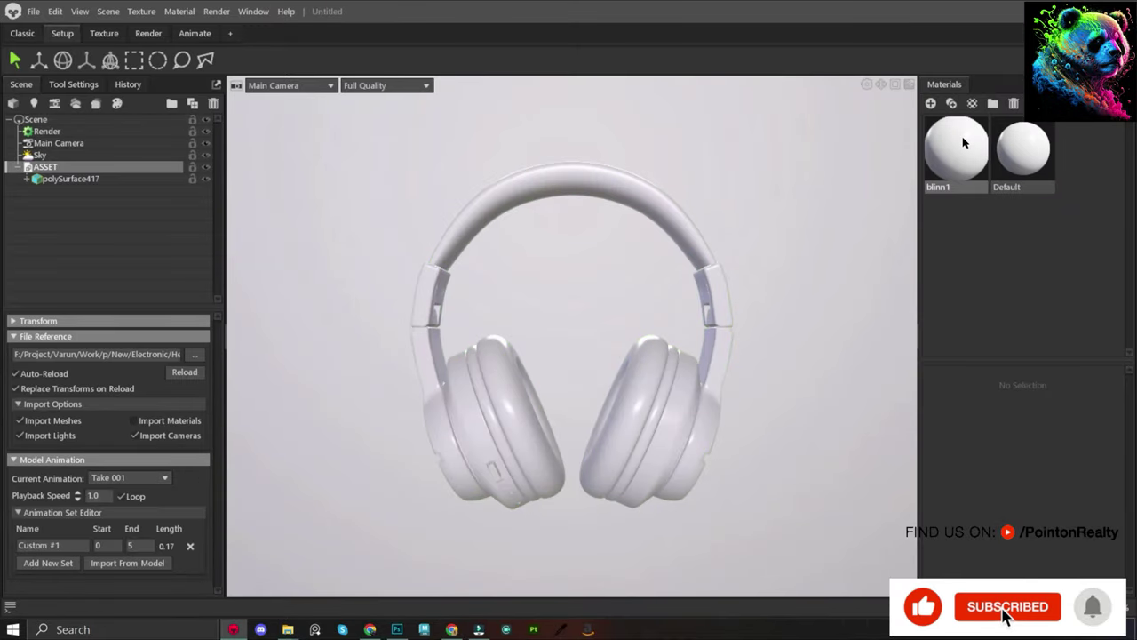
pyautogui.click(62, 190)
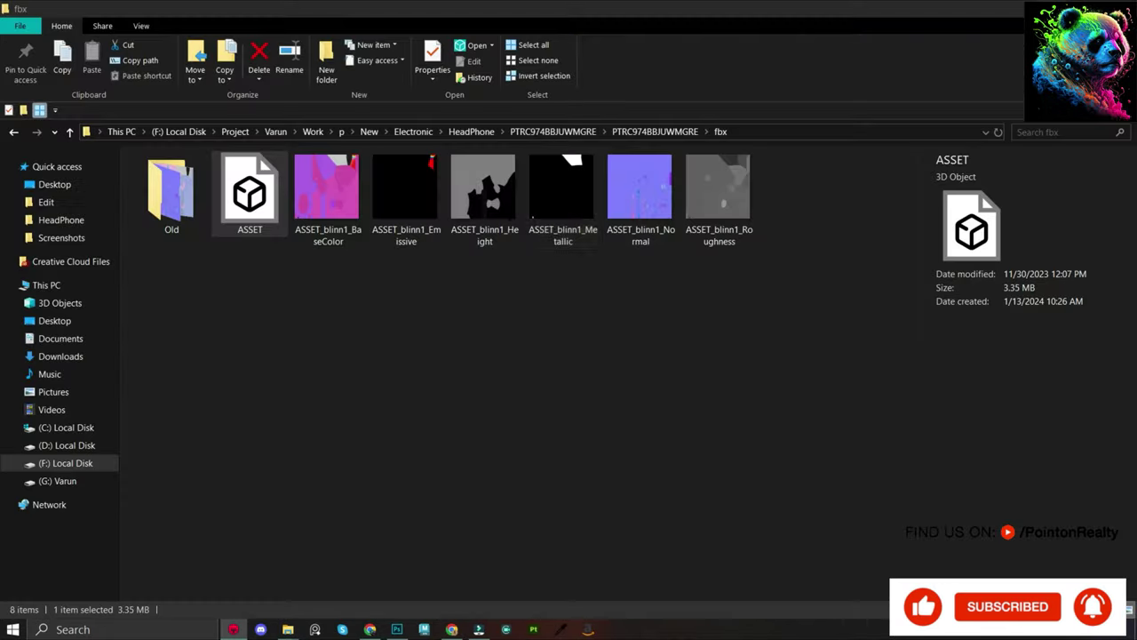
pyautogui.click(538, 209)
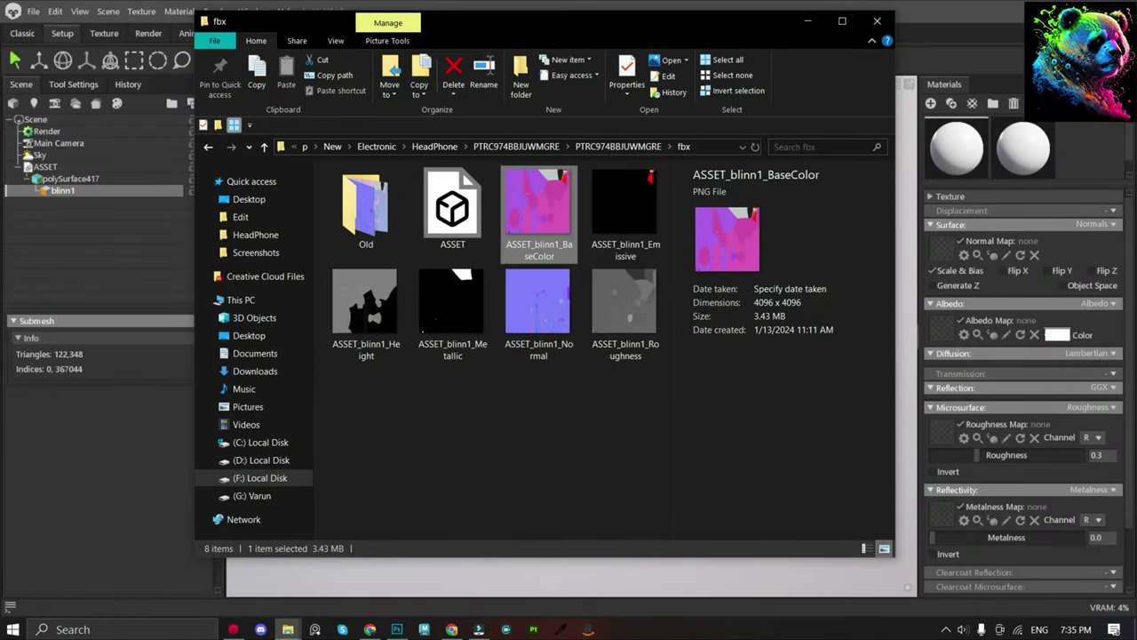
pyautogui.moveTo(715, 36); pyautogui.dragTo(568, 45)
pyautogui.moveTo(391, 307)
pyautogui.mouseDown()
pyautogui.moveTo(402, 338)
pyautogui.moveTo(953, 257)
pyautogui.mouseUp()
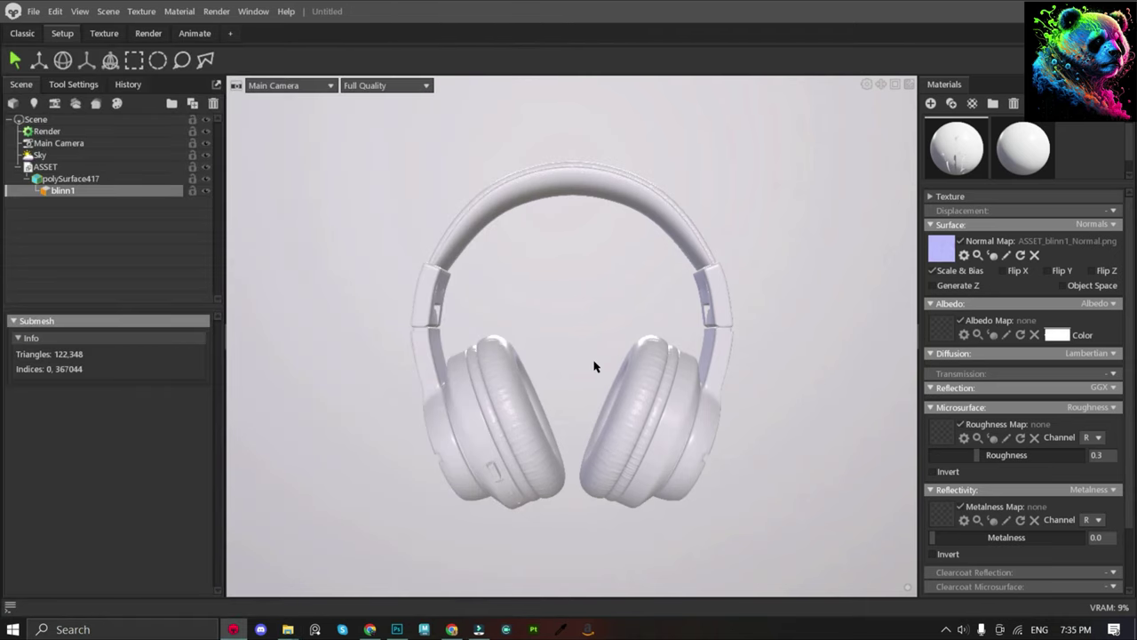
# Assign the Metallic, Roughness and BaseColor textures to blinn1's metalness, roughness and albedo slots.
pyautogui.moveTo(288, 629)
pyautogui.click(457, 559)
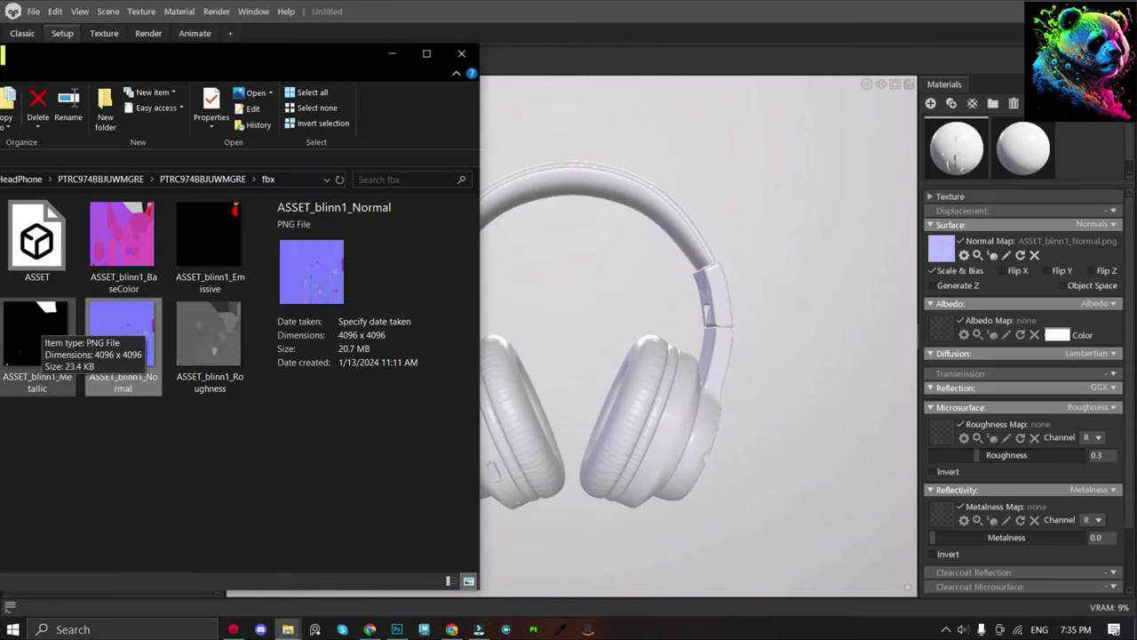
pyautogui.moveTo(35, 333); pyautogui.dragTo(849, 524)
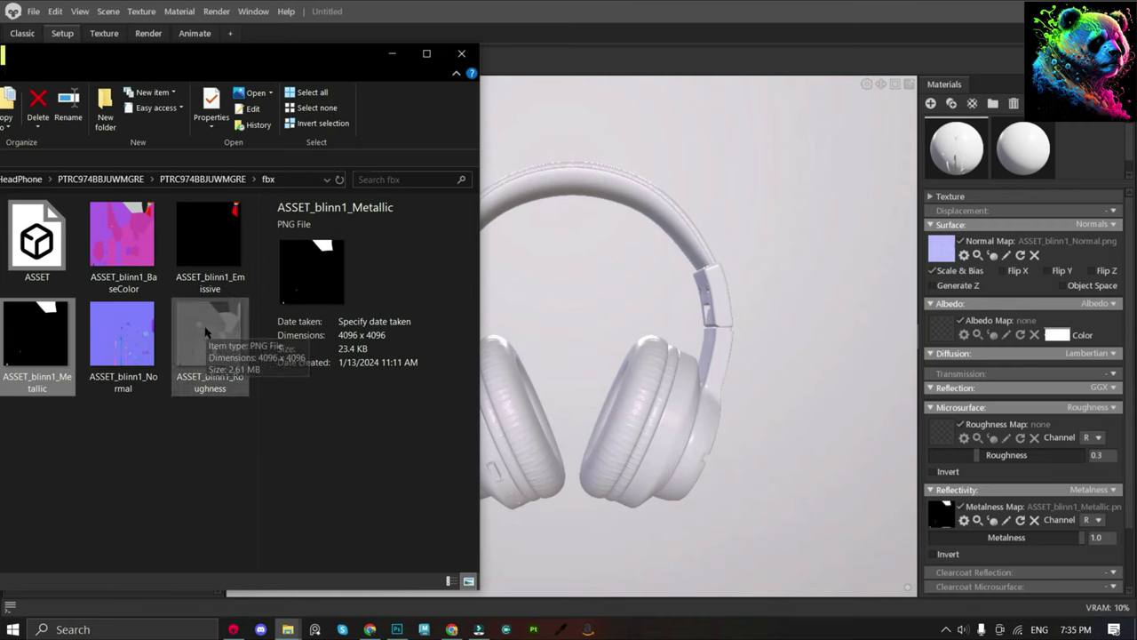
pyautogui.moveTo(205, 327); pyautogui.dragTo(717, 544)
pyautogui.moveTo(943, 433); pyautogui.dragTo(944, 433)
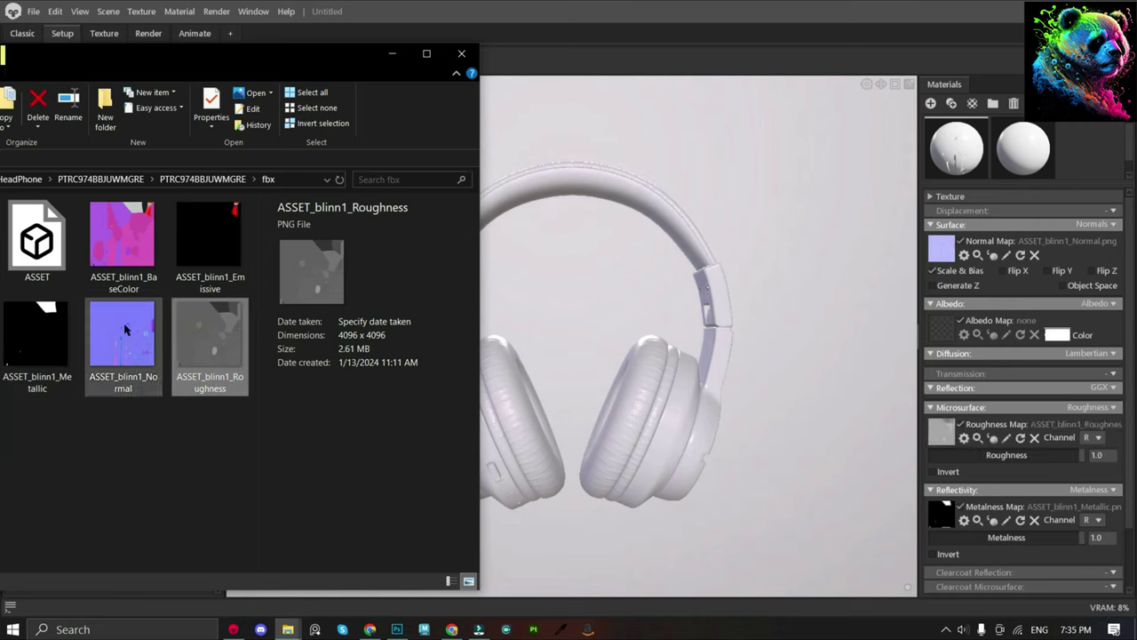
pyautogui.moveTo(123, 338)
pyautogui.mouseDown()
pyautogui.moveTo(138, 258)
pyautogui.moveTo(964, 353)
pyautogui.moveTo(947, 332)
pyautogui.mouseUp()
# Turn on the emissive channel and assign the Emissive texture as its map.
pyautogui.scroll(-2, 1010, 504)
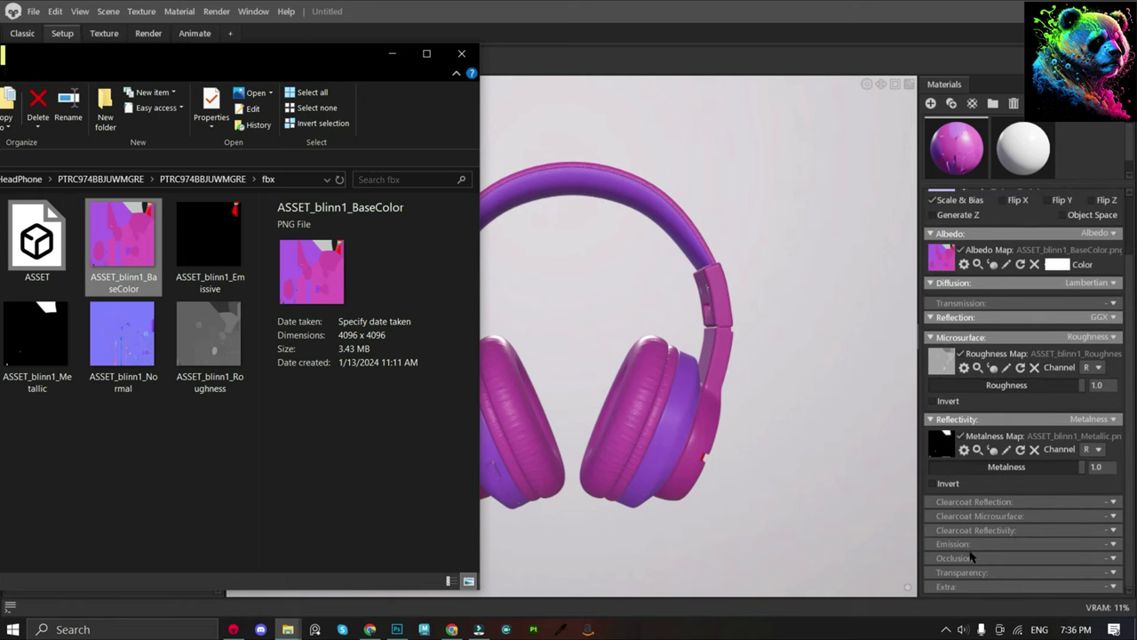
pyautogui.click(1116, 544)
pyautogui.click(1097, 576)
pyautogui.scroll(-1, 1018, 399)
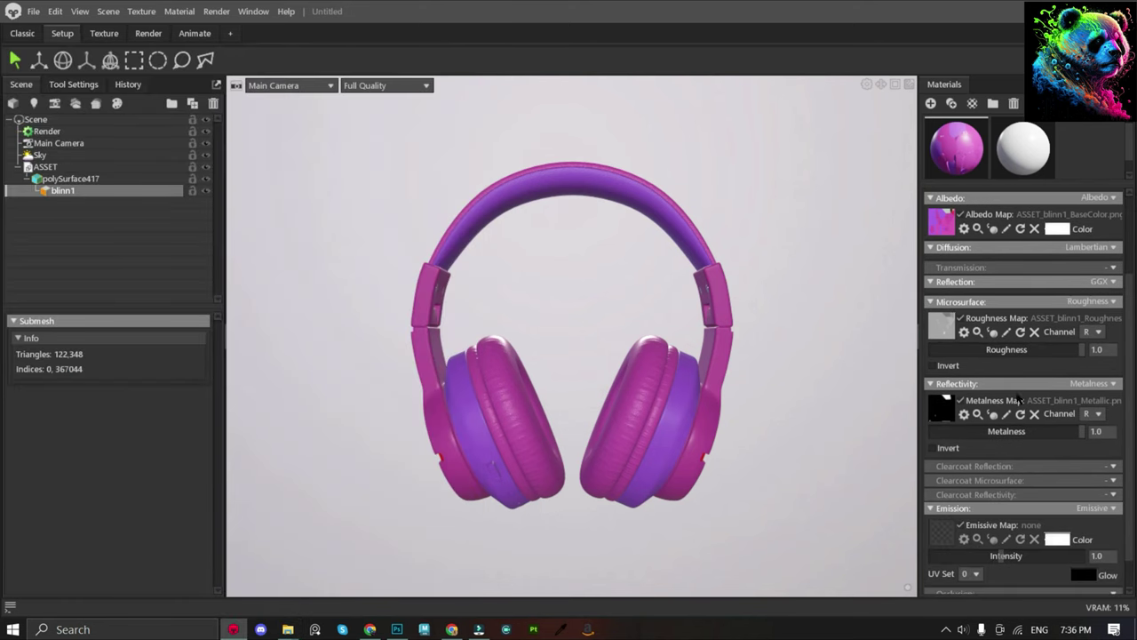
pyautogui.click(448, 559)
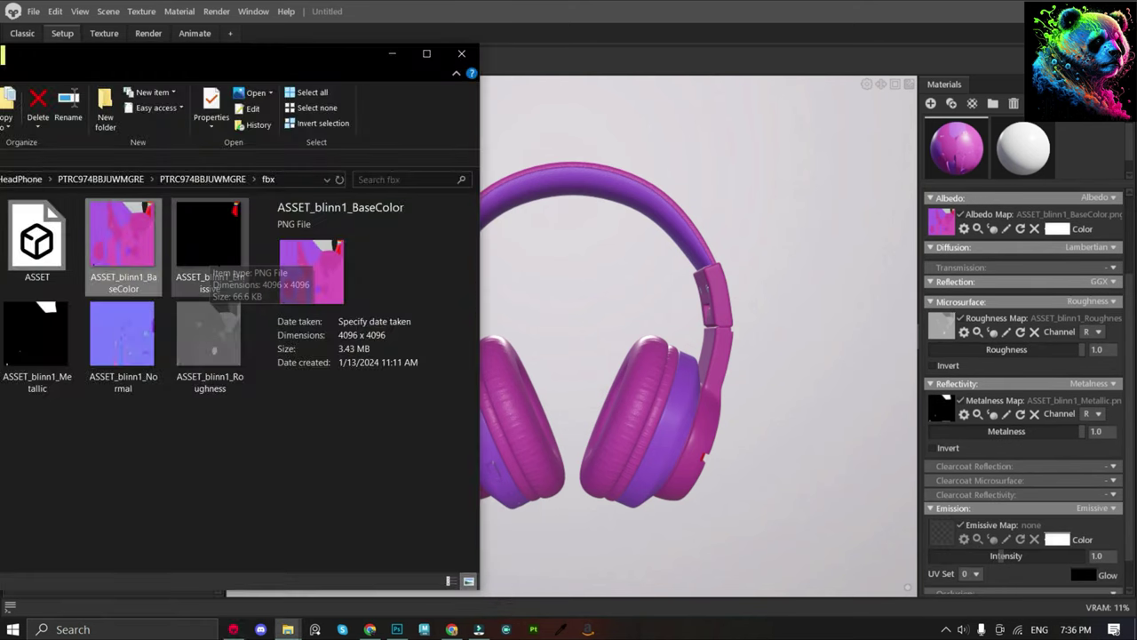
pyautogui.moveTo(207, 252)
pyautogui.mouseDown()
pyautogui.moveTo(643, 362)
pyautogui.moveTo(648, 436)
pyautogui.mouseUp()
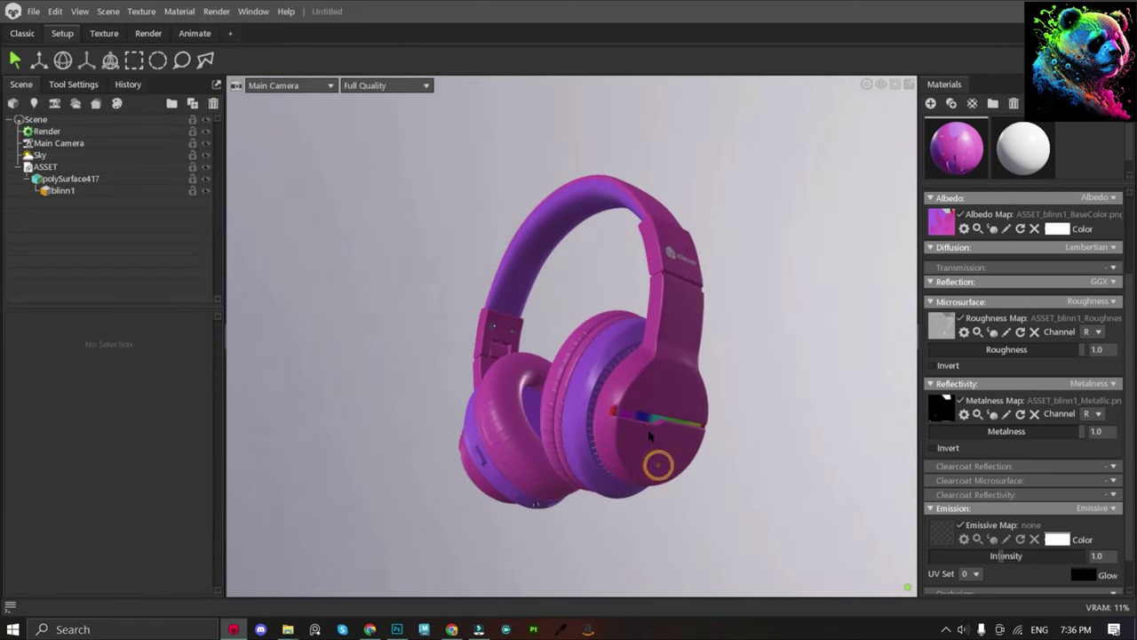
pyautogui.click(449, 560)
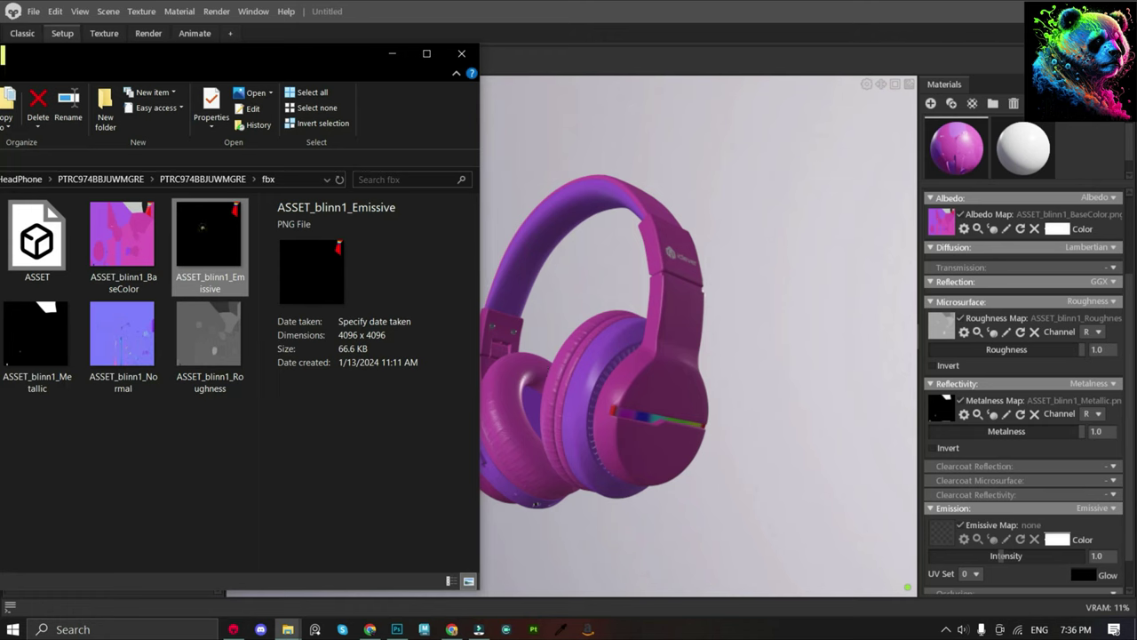
pyautogui.moveTo(202, 227); pyautogui.dragTo(921, 477)
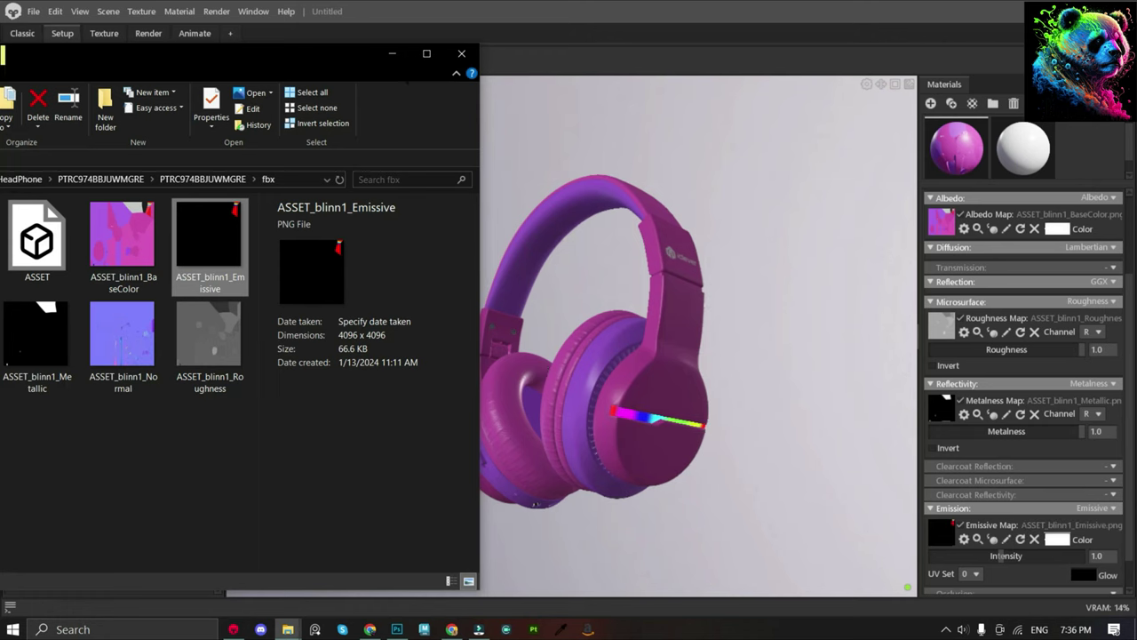
# Raise the emission intensity to 1.326 and orbit to view the glow.
pyautogui.doubleClick(433, 57)
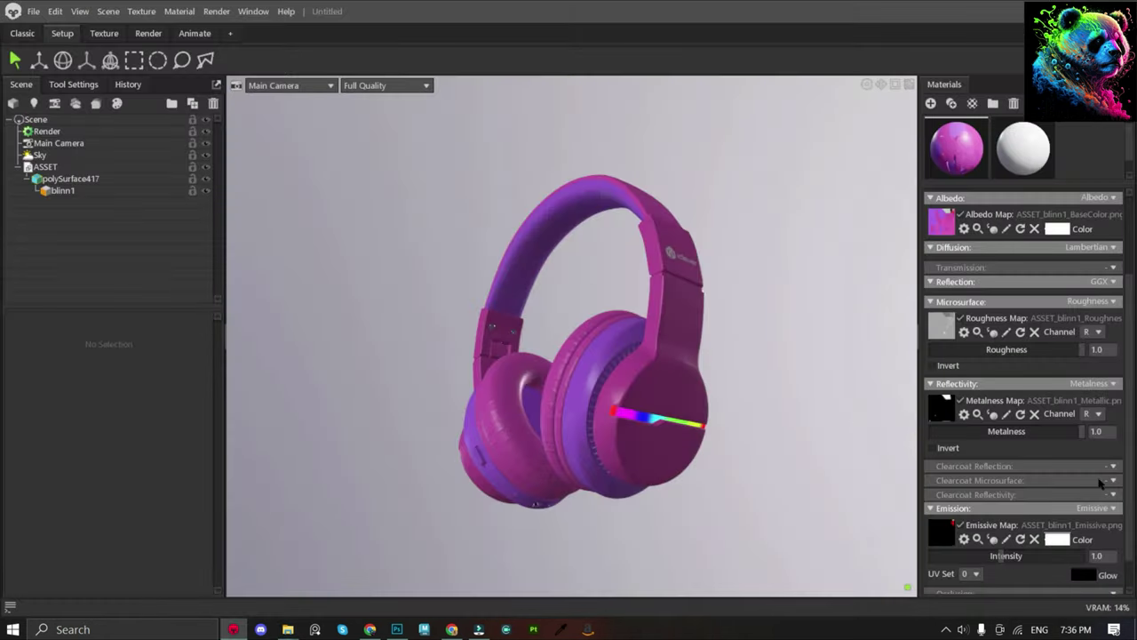
pyautogui.moveTo(1009, 558); pyautogui.dragTo(1007, 556)
pyautogui.moveTo(721, 327)
pyautogui.mouseDown()
pyautogui.moveTo(835, 305)
pyautogui.moveTo(813, 296)
pyautogui.mouseUp()
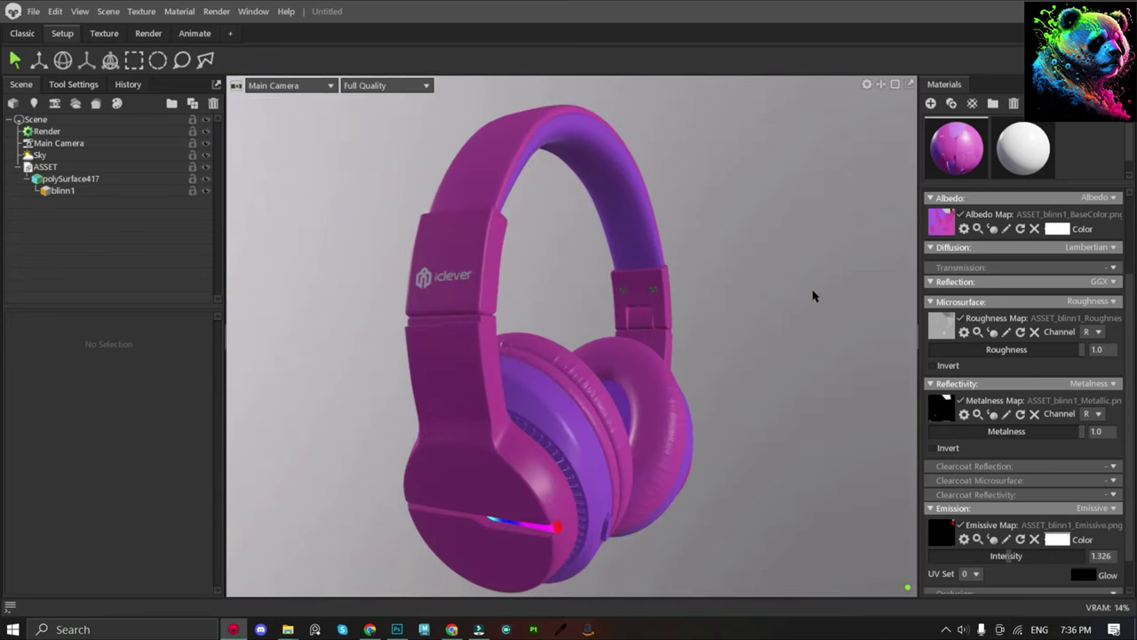
# Enable Flip Y on the normal map and toggle the albedo map off and back on.
pyautogui.scroll(5, 645, 403)
pyautogui.scroll(3, 1021, 356)
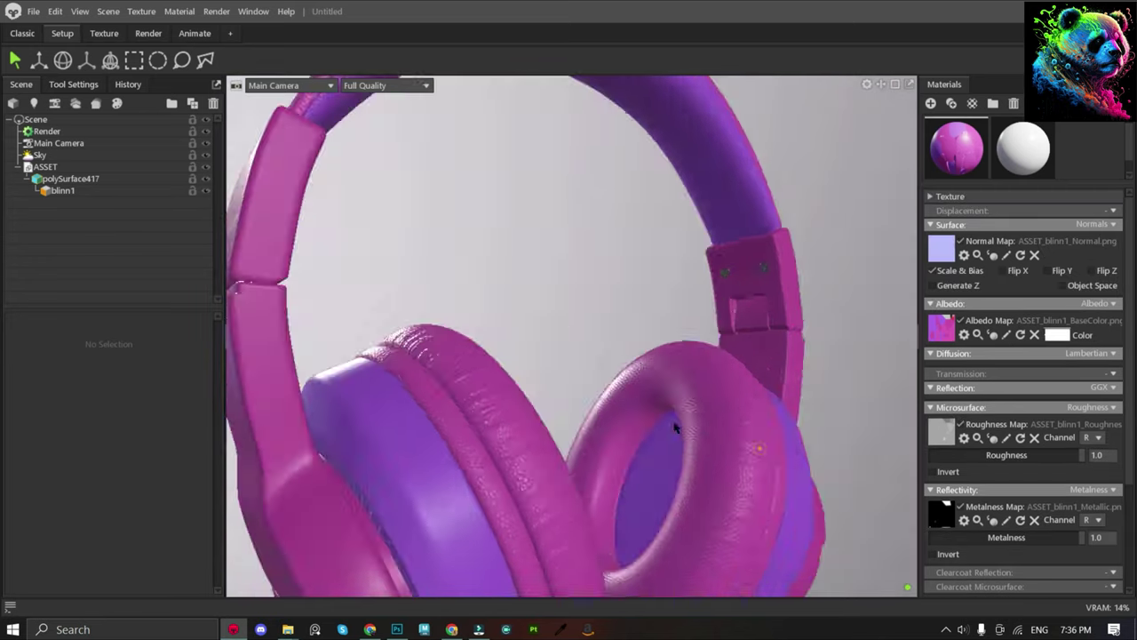
pyautogui.moveTo(533, 445)
pyautogui.mouseDown()
pyautogui.moveTo(487, 478)
pyautogui.moveTo(528, 421)
pyautogui.mouseUp()
pyautogui.click(1050, 271)
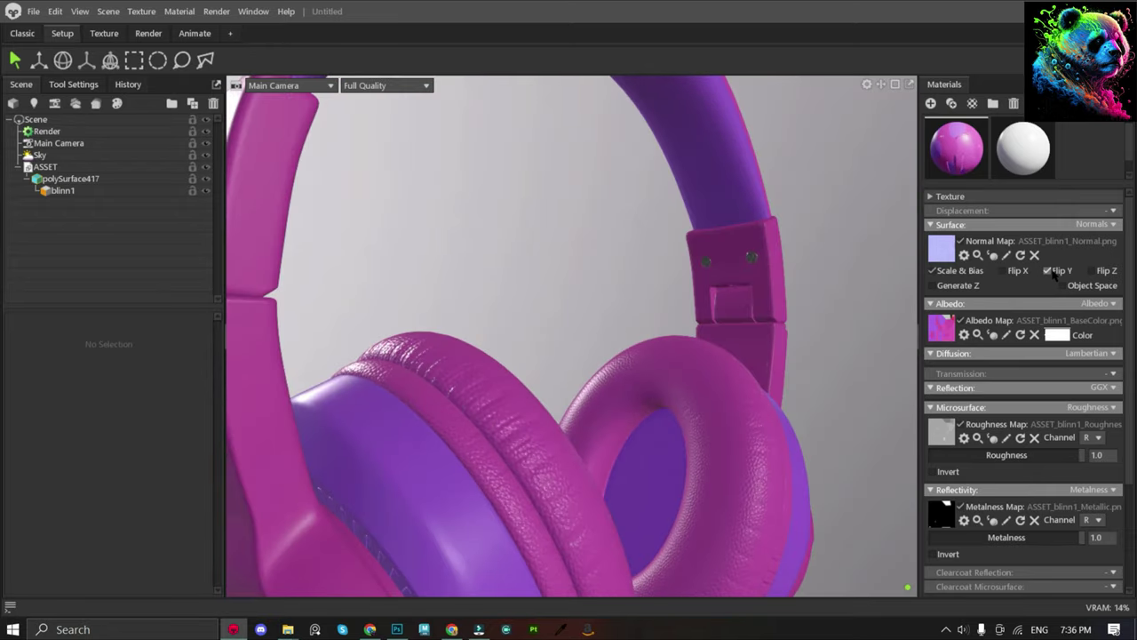
pyautogui.scroll(-5, 622, 320)
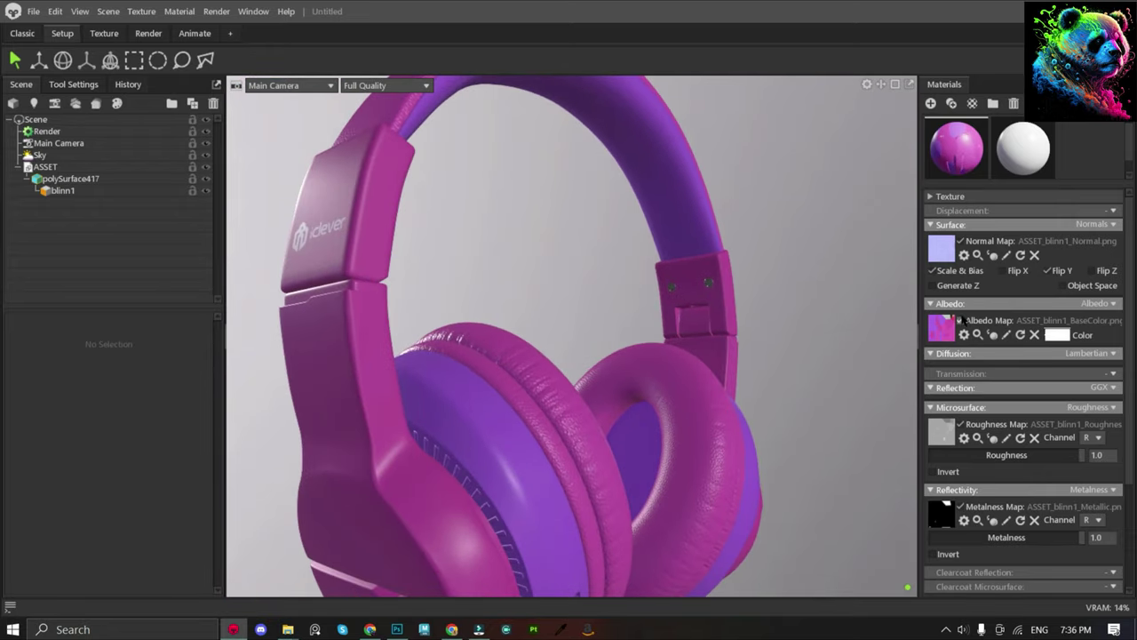
pyautogui.click(961, 320)
pyautogui.click(961, 320)
# Check the albedo colour picker, then show the 1920x1080 PNG Render settings.
pyautogui.scroll(-5, 820, 322)
pyautogui.moveTo(821, 322); pyautogui.dragTo(582, 432)
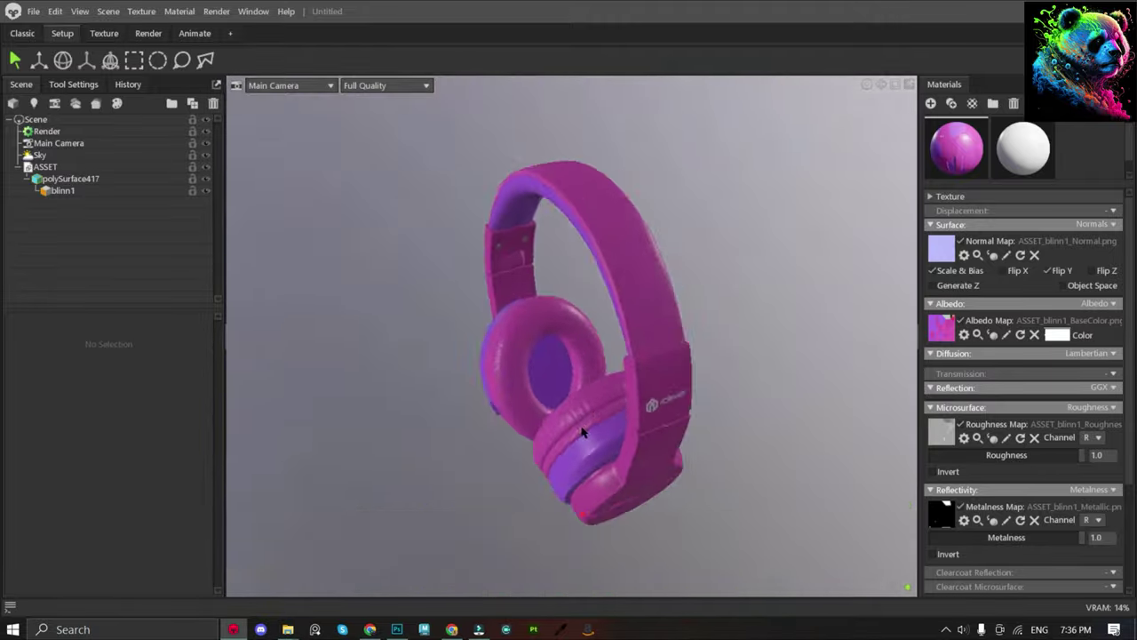
pyautogui.click(1057, 336)
pyautogui.moveTo(664, 199); pyautogui.dragTo(1008, 98)
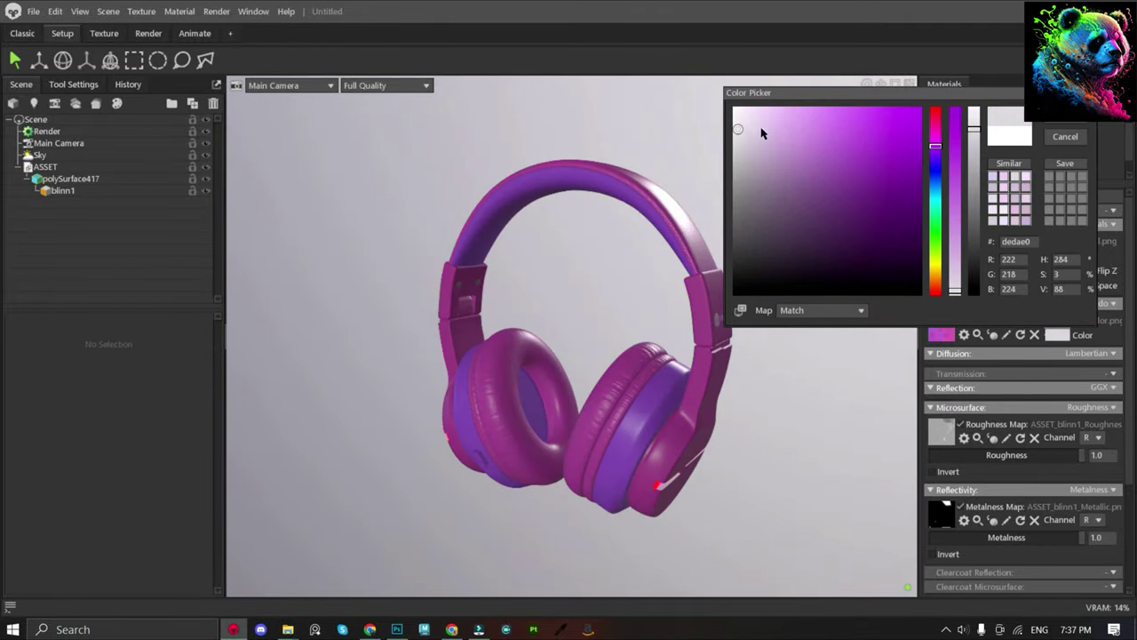
pyautogui.click(1066, 136)
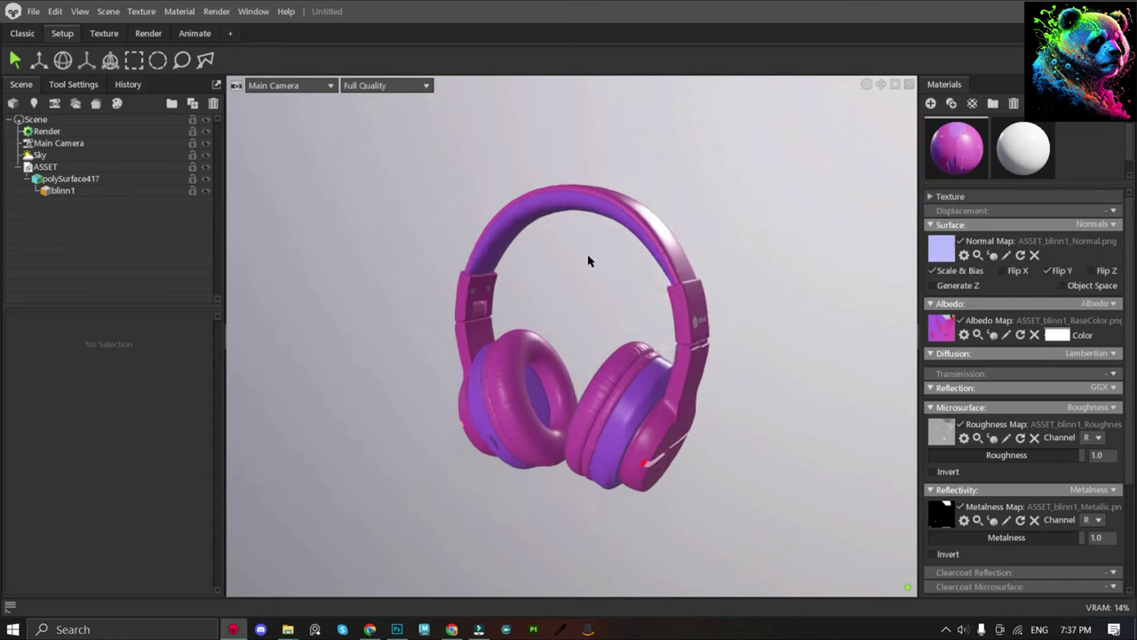
pyautogui.moveTo(589, 258); pyautogui.dragTo(619, 379)
pyautogui.click(46, 131)
# Set the Sky backdrop mode to Color with a dark grey colour.
pyautogui.scroll(5, 95, 402)
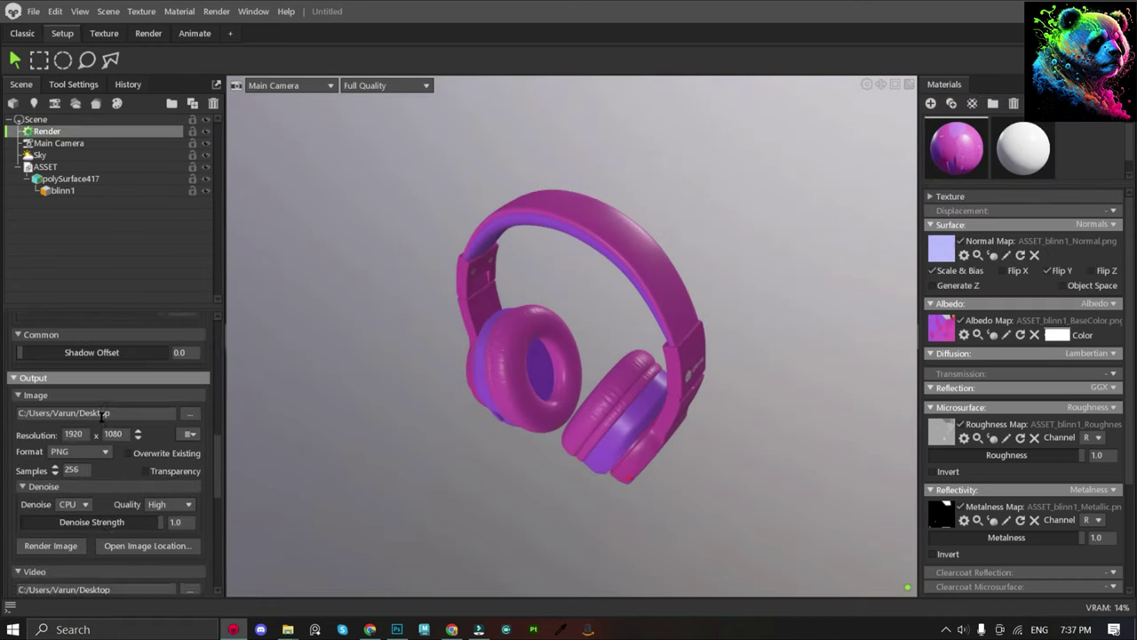
pyautogui.scroll(3, 89, 373)
pyautogui.click(40, 154)
pyautogui.click(69, 543)
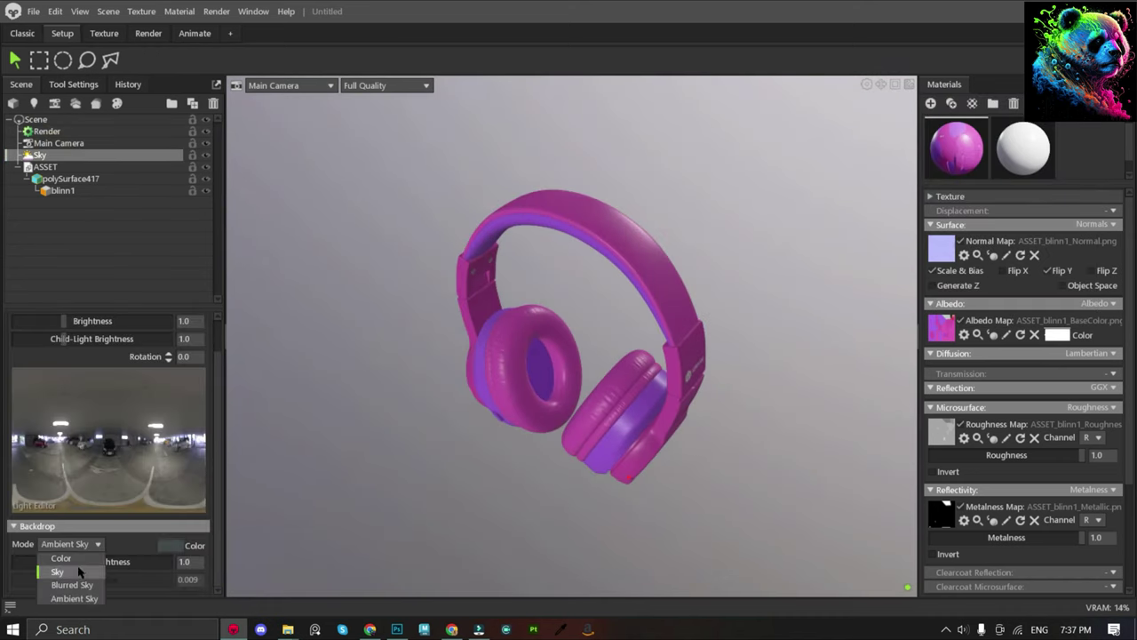
pyautogui.click(78, 560)
pyautogui.click(171, 543)
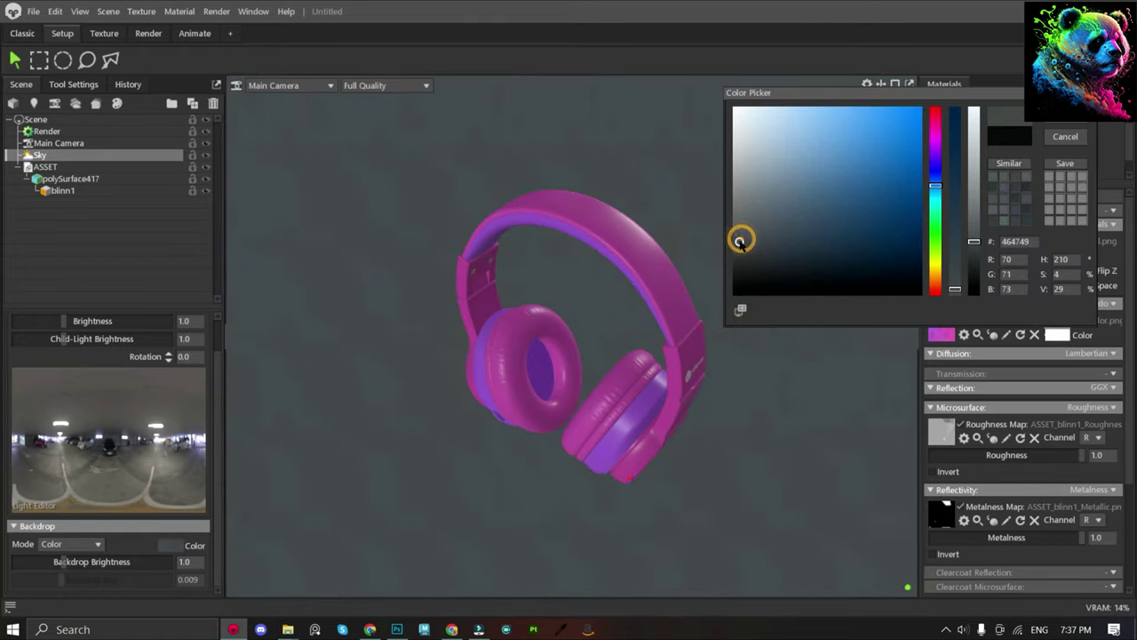
pyautogui.moveTo(738, 236)
pyautogui.mouseDown()
pyautogui.moveTo(732, 261)
pyautogui.moveTo(736, 237)
pyautogui.mouseUp()
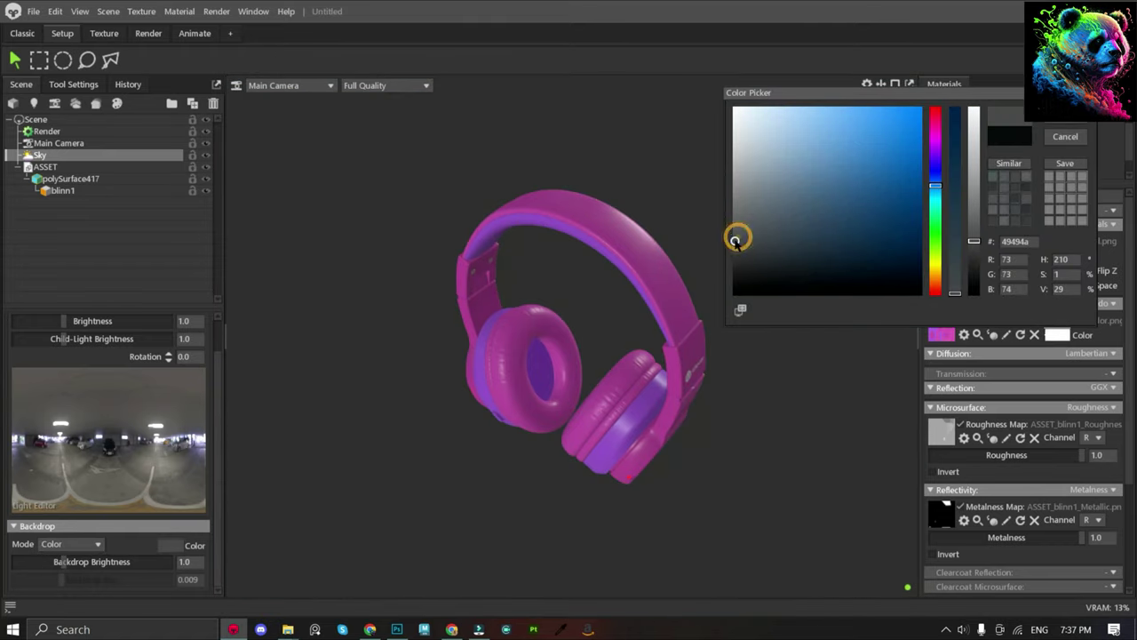
pyautogui.click(1065, 114)
# Choose the Abandoned House Attic sky preset from the Skies library.
pyautogui.moveTo(830, 297)
pyautogui.mouseDown()
pyautogui.moveTo(756, 253)
pyautogui.moveTo(711, 301)
pyautogui.mouseUp()
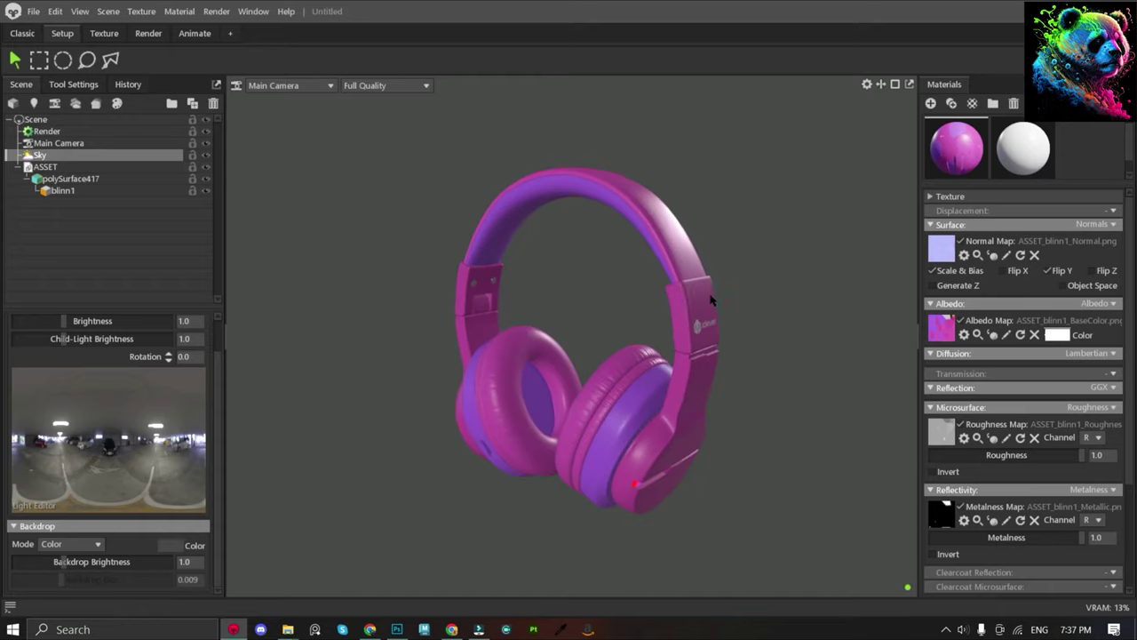
pyautogui.moveTo(173, 502)
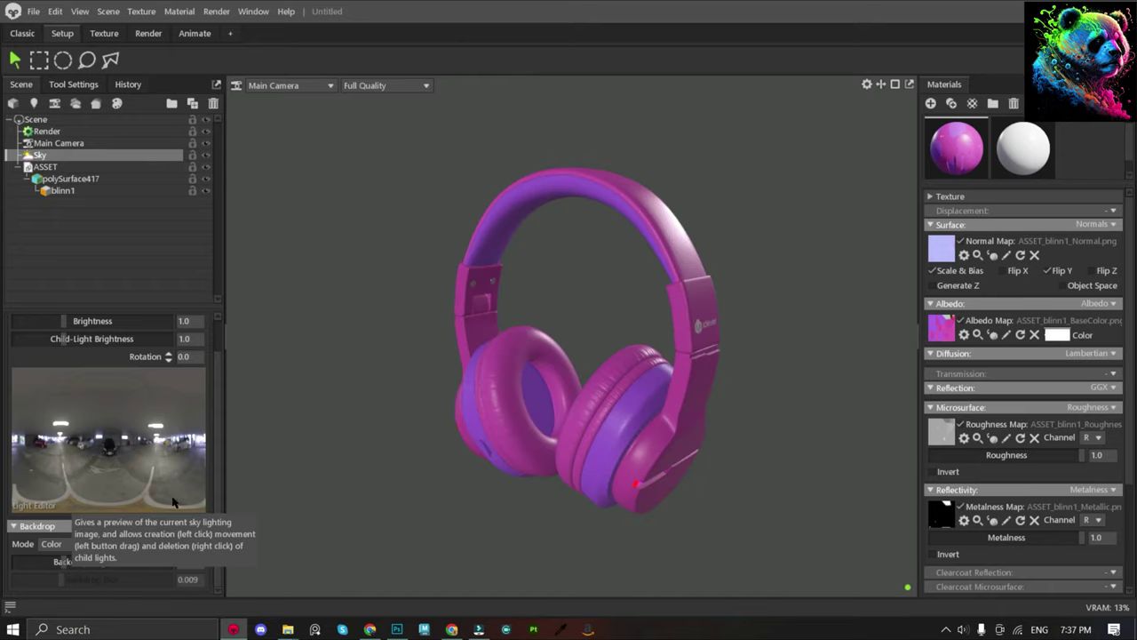
pyautogui.scroll(2, 184, 395)
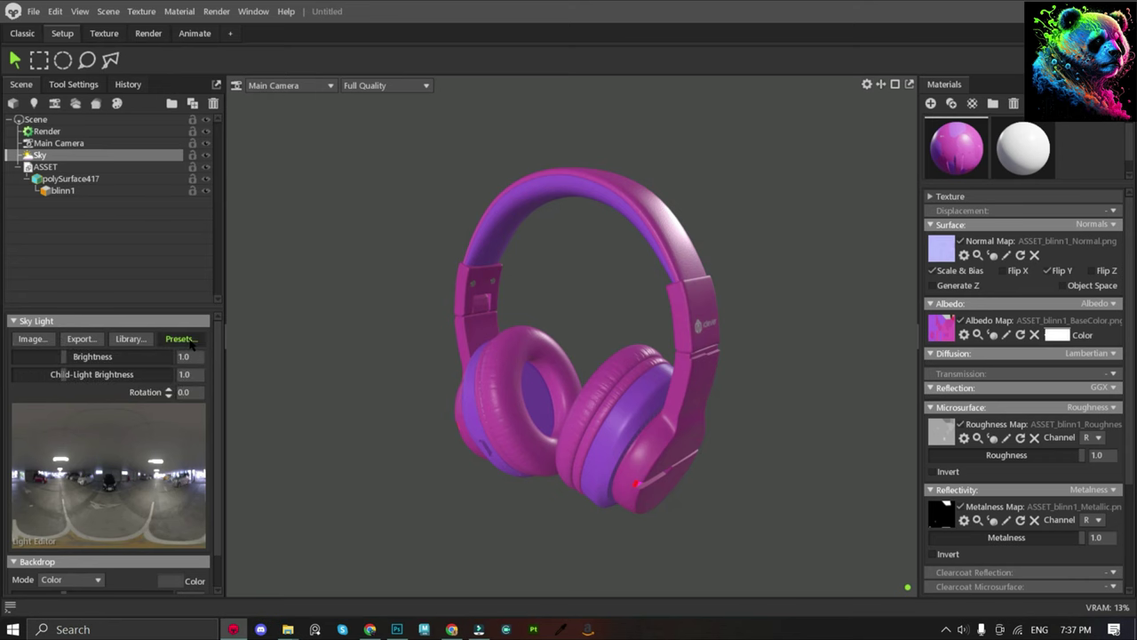
pyautogui.click(187, 341)
pyautogui.click(612, 275)
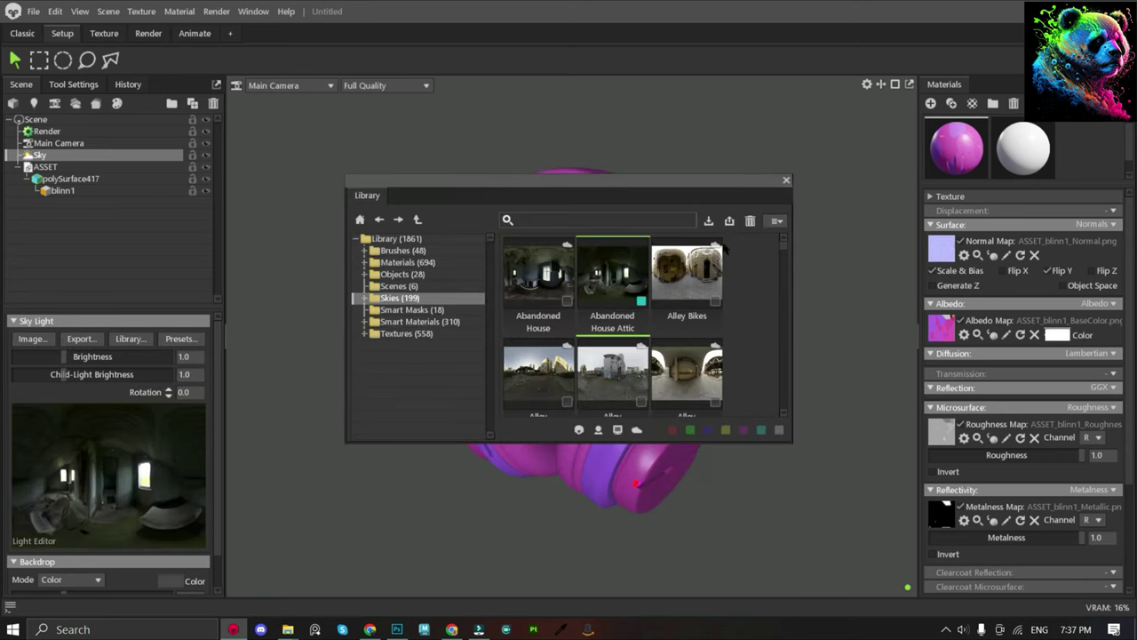
# Filter skies by the yellow tag, apply City Hall Corridor, close the Library and zoom out.
pyautogui.moveTo(702, 194); pyautogui.dragTo(992, 201)
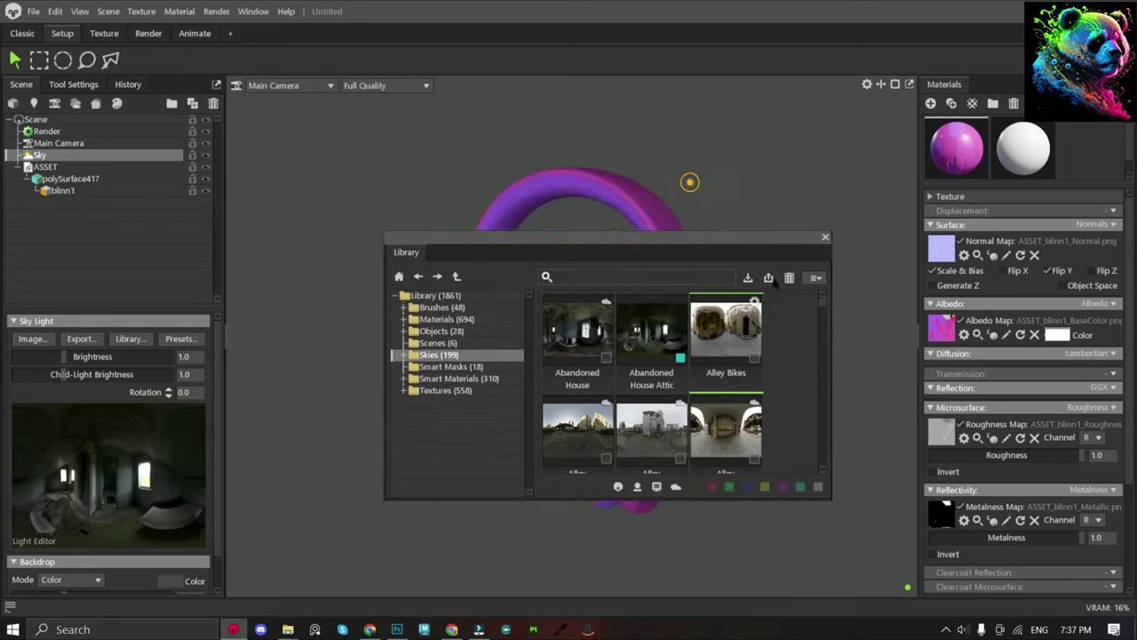
pyautogui.scroll(-2, 984, 302)
pyautogui.scroll(-2, 983, 303)
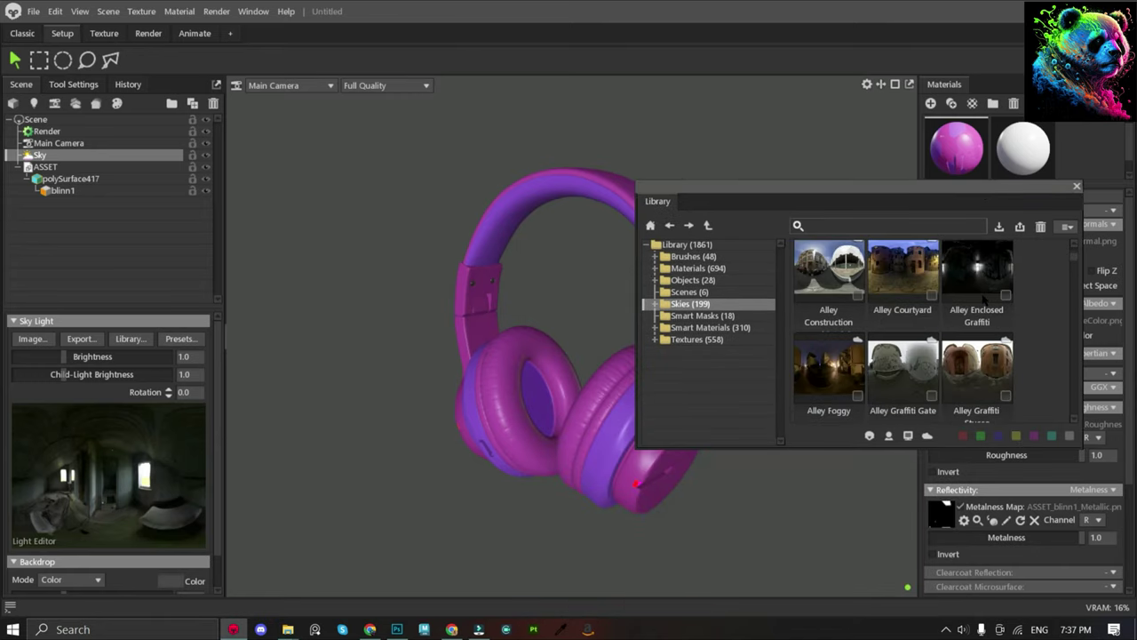
pyautogui.scroll(-2, 983, 302)
pyautogui.scroll(-2, 984, 302)
pyautogui.scroll(-1, 984, 302)
pyautogui.scroll(5, 984, 302)
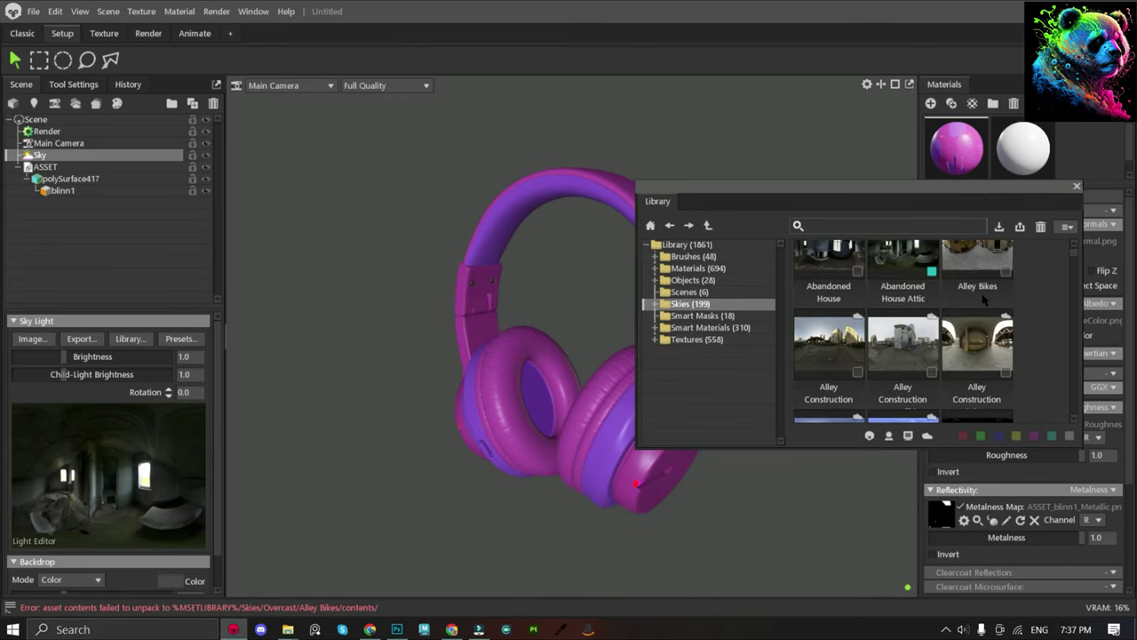
pyautogui.click(1017, 436)
pyautogui.doubleClick(824, 279)
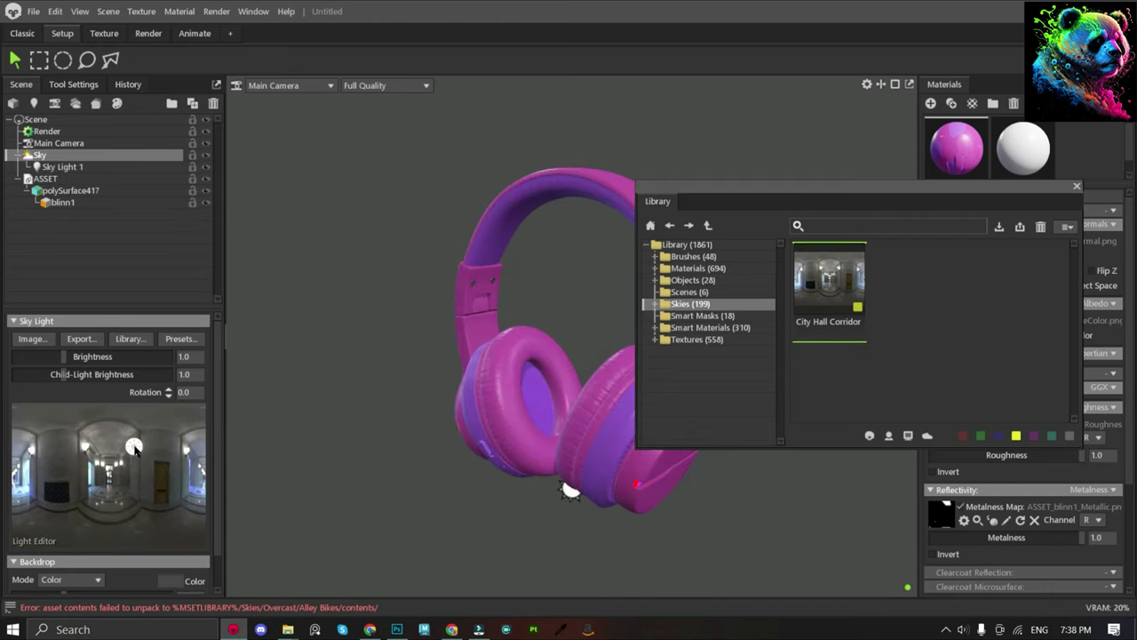
pyautogui.click(1077, 186)
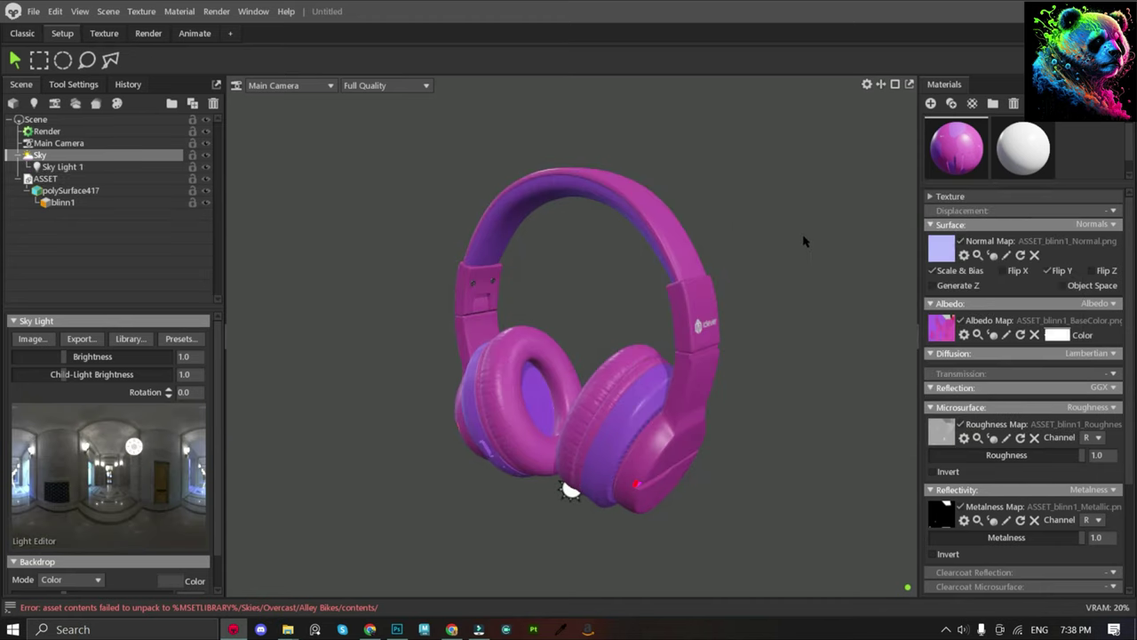
pyautogui.click(754, 251)
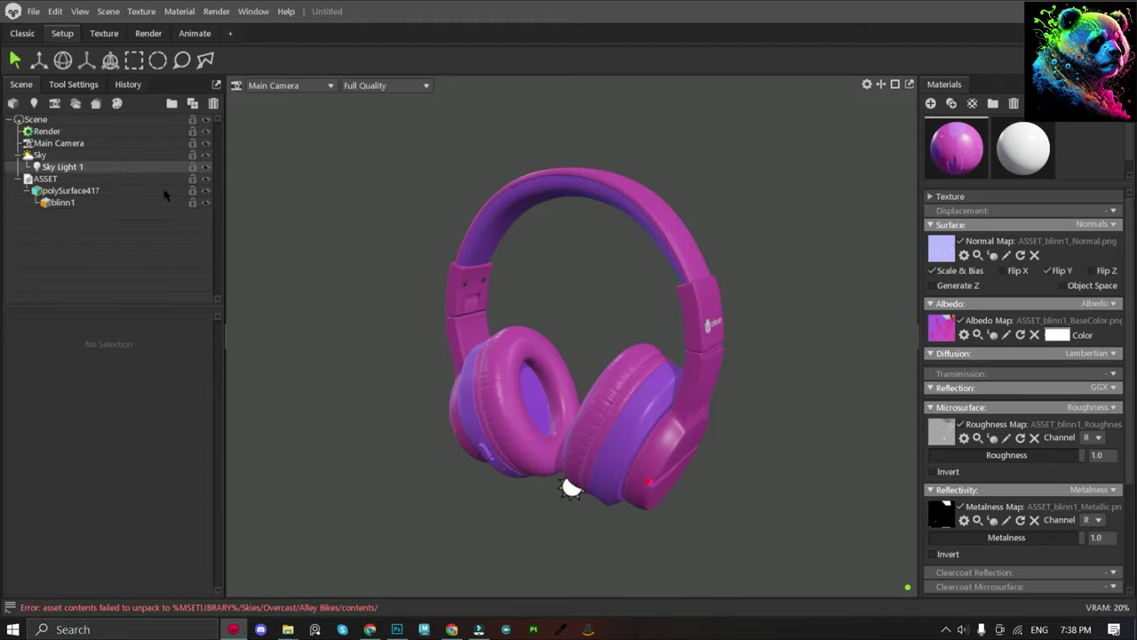
pyautogui.moveTo(566, 485); pyautogui.dragTo(554, 379, button='right')
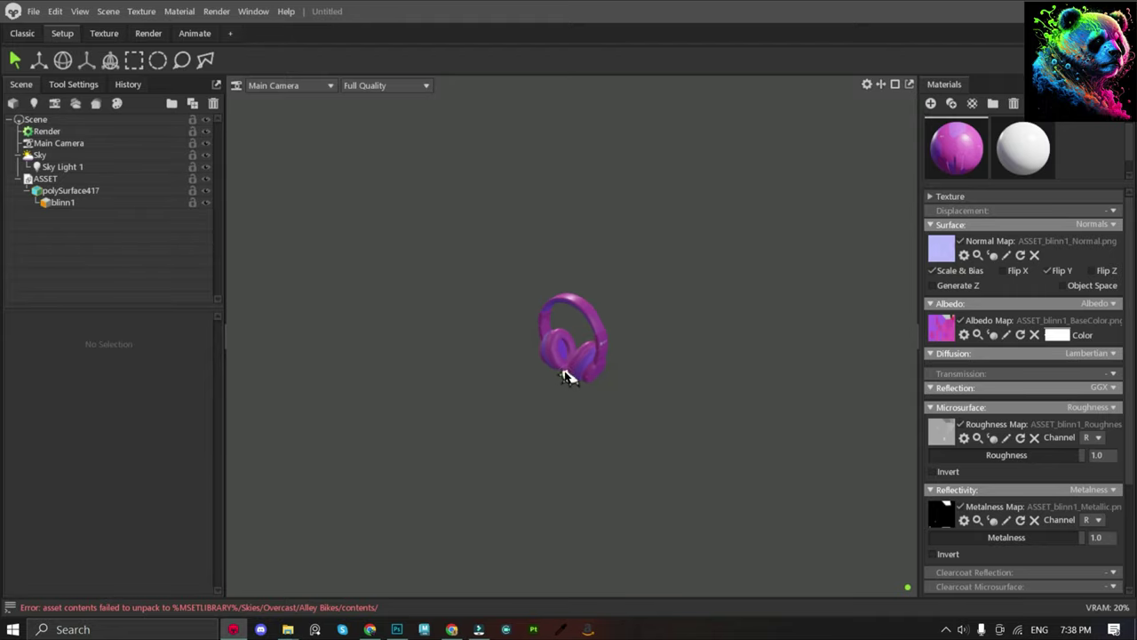
# Add a light-blue spot light with its diameter set to 53.91.
pyautogui.click(34, 103)
pyautogui.click(169, 355)
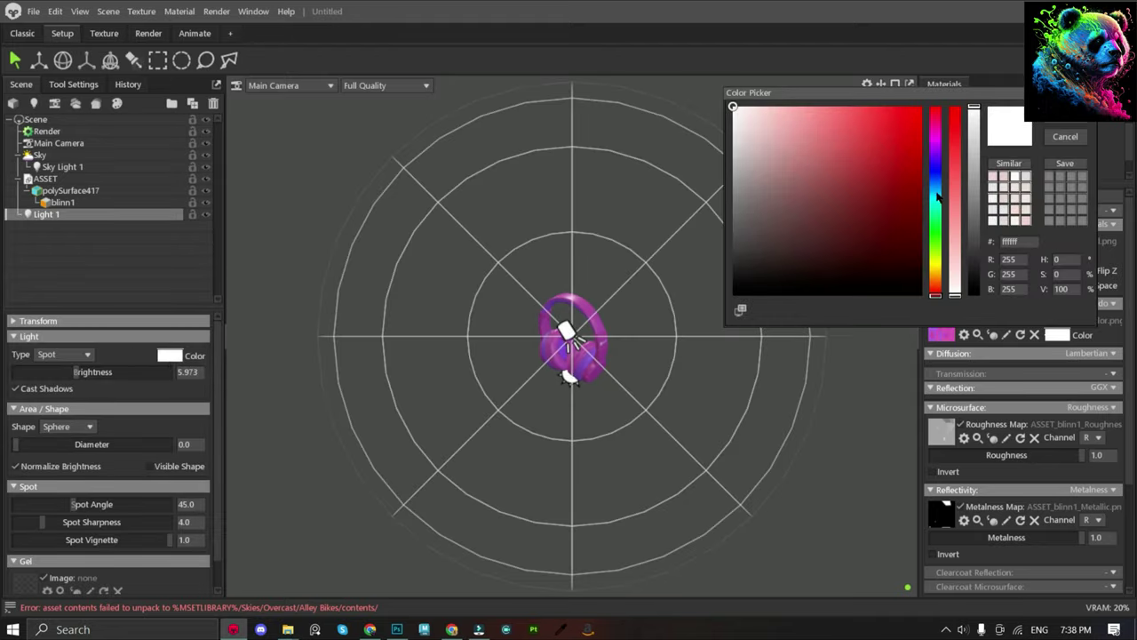
pyautogui.moveTo(814, 145); pyautogui.dragTo(831, 132)
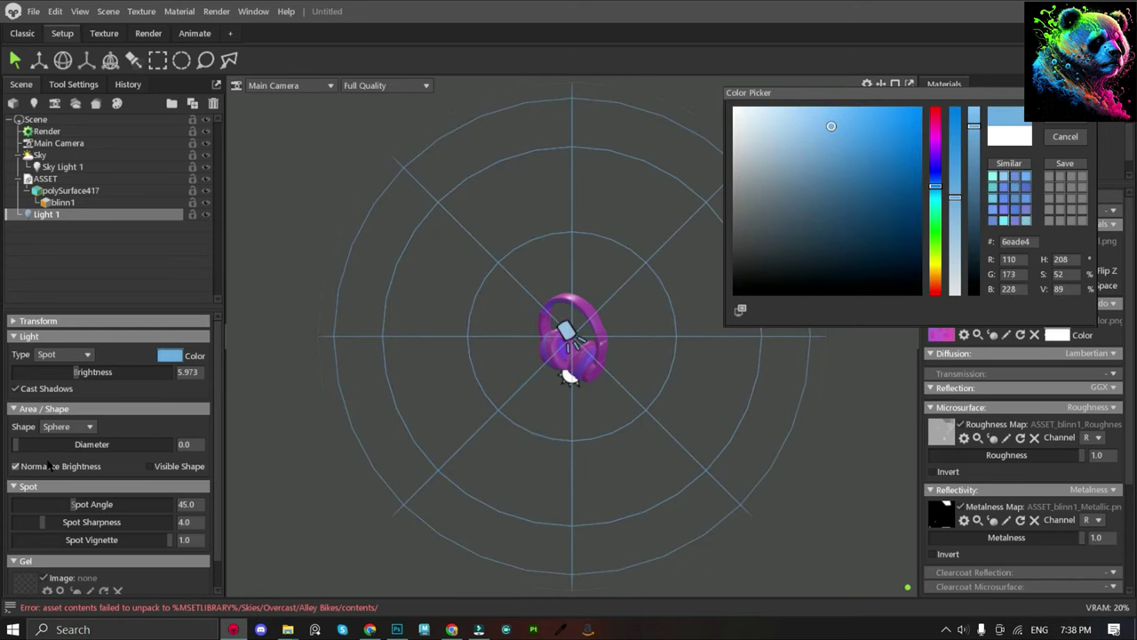
pyautogui.moveTo(569, 378); pyautogui.dragTo(572, 462, button='right')
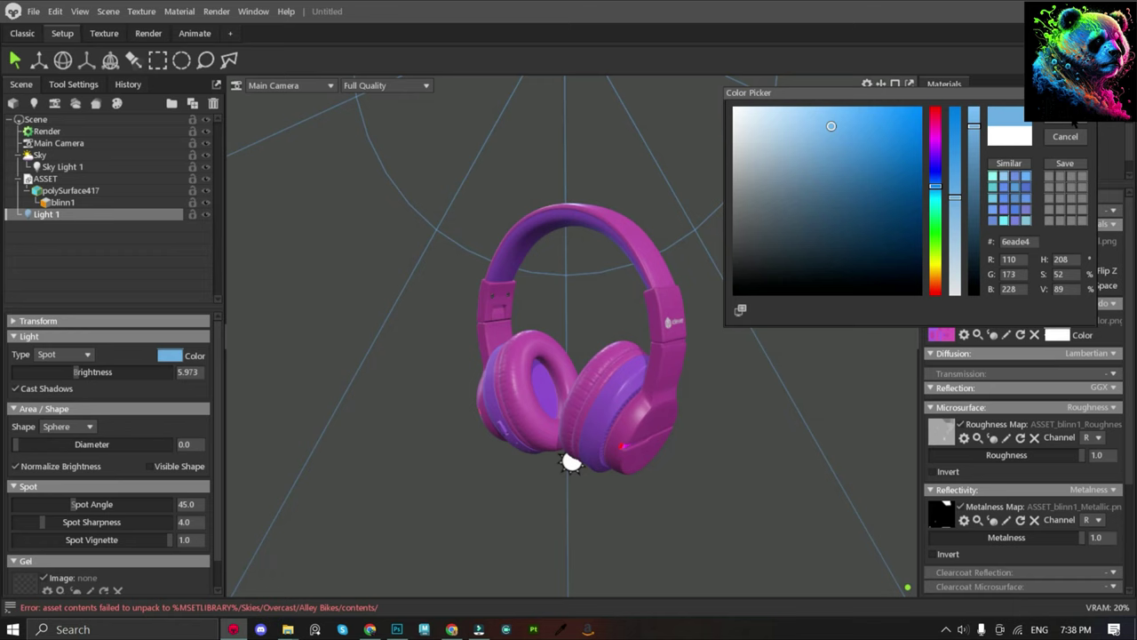
pyautogui.click(1071, 122)
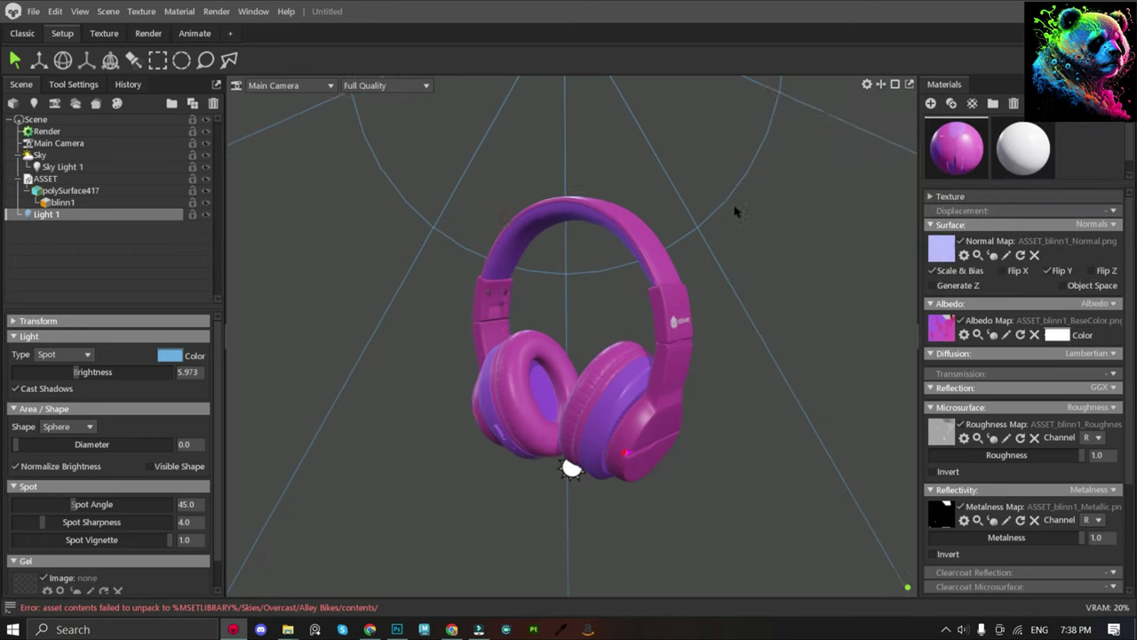
pyautogui.moveTo(76, 447); pyautogui.dragTo(98, 445)
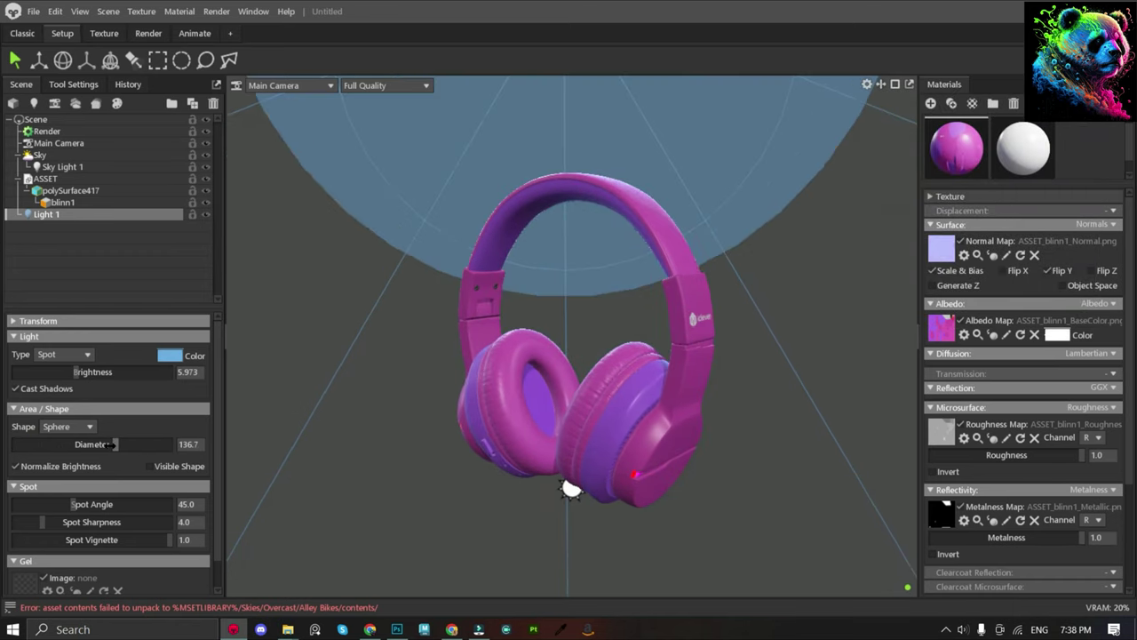
pyautogui.moveTo(294, 383); pyautogui.dragTo(247, 393)
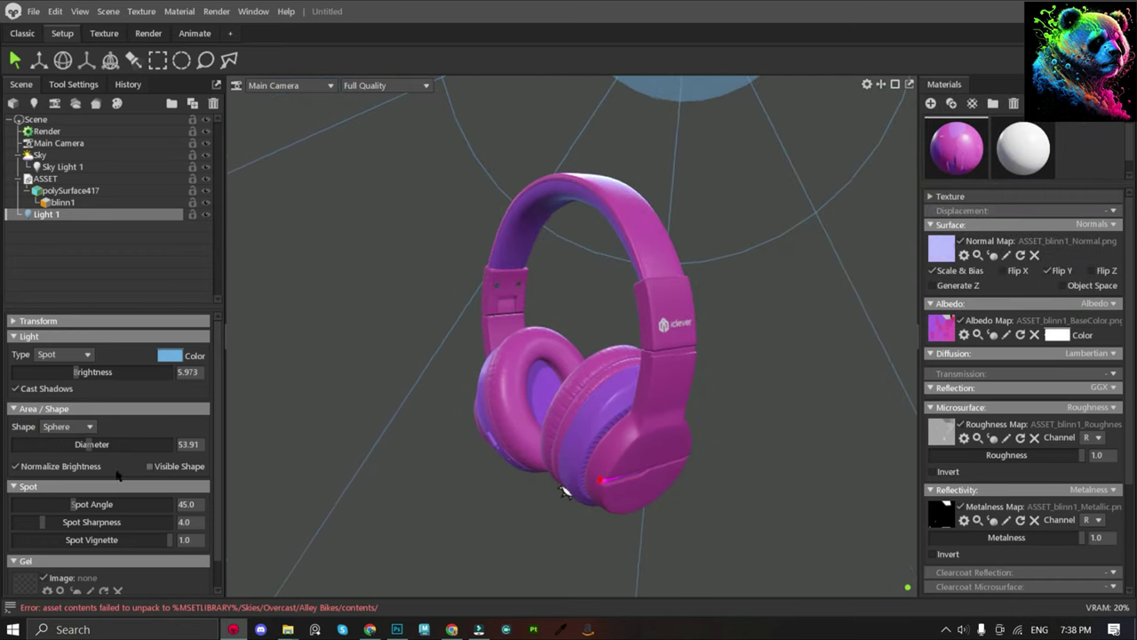
pyautogui.moveTo(83, 444); pyautogui.dragTo(80, 442)
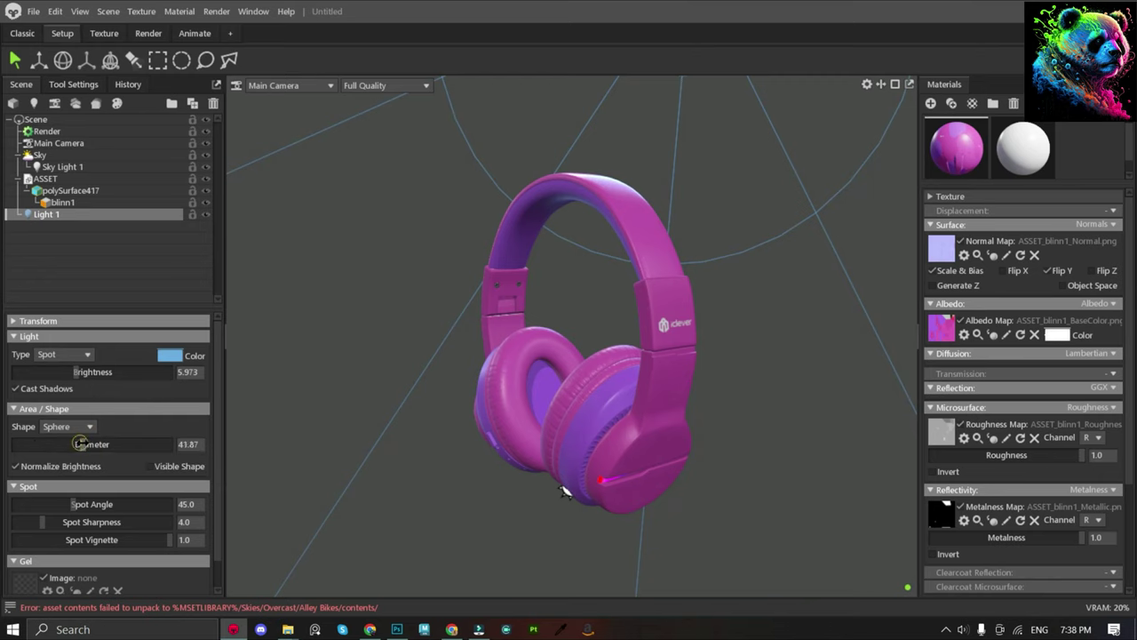
pyautogui.hotkey('ctrl', 'z')
pyautogui.hotkey('ctrl', 'z')
pyautogui.hotkey('ctrl', 'z')
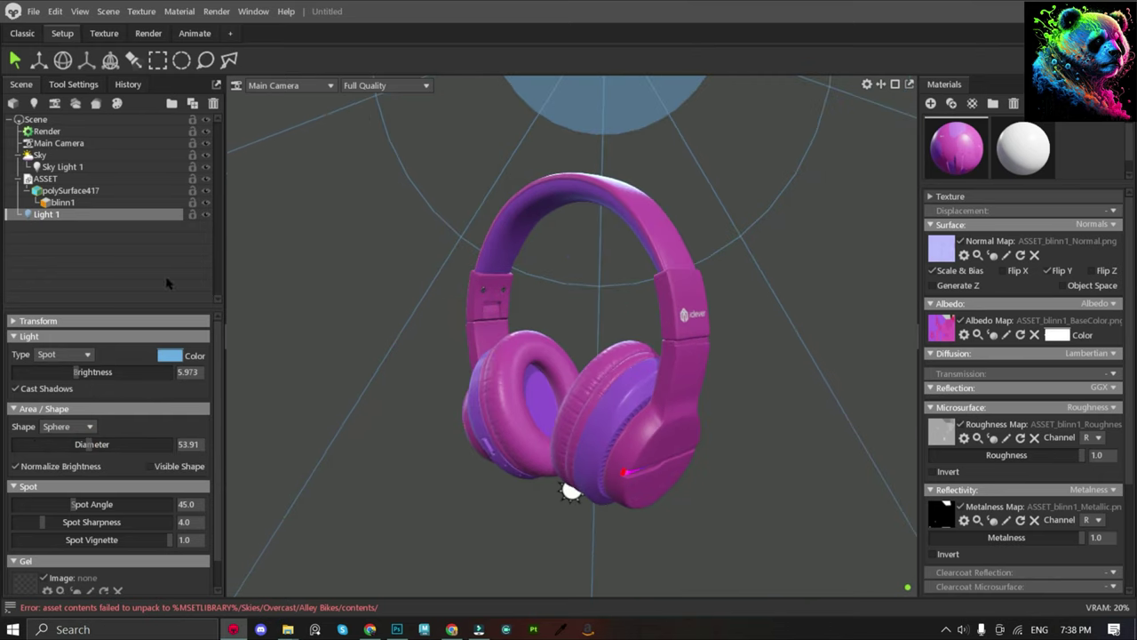
# Switch off the sky lighting so only the blue-purple spot light remains, and orbit to inspect.
pyautogui.click(205, 167)
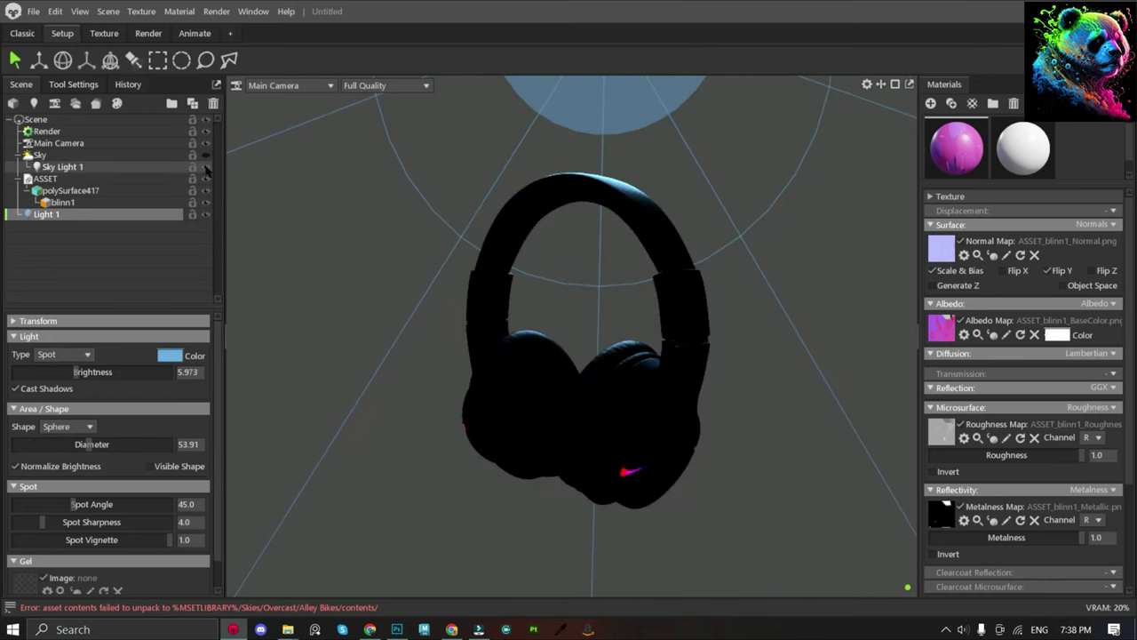
pyautogui.click(206, 154)
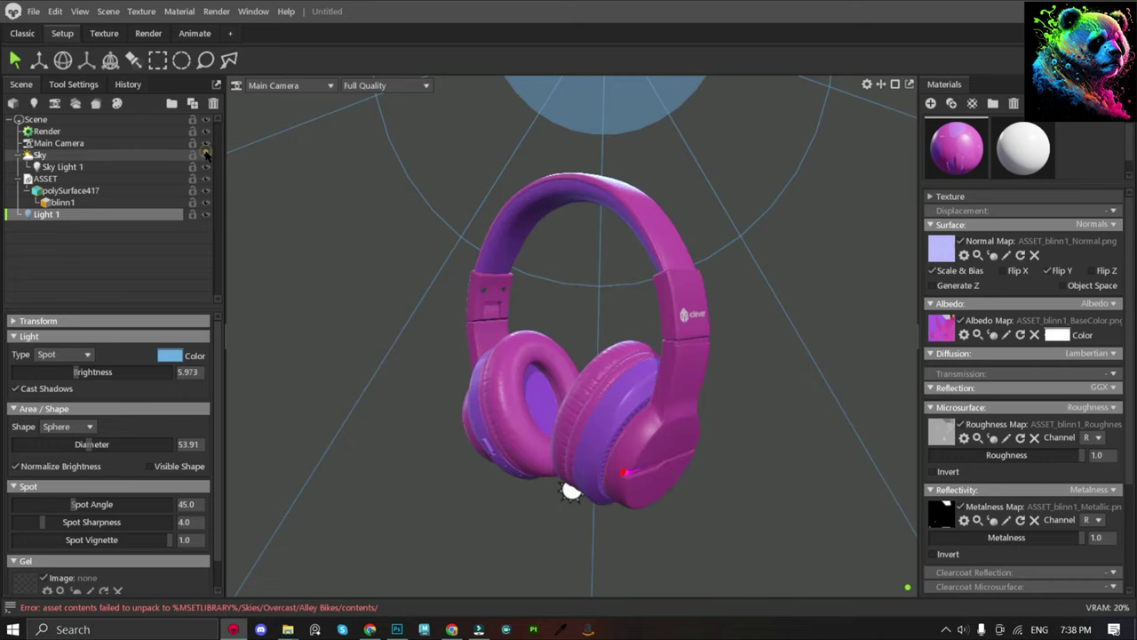
pyautogui.click(205, 154)
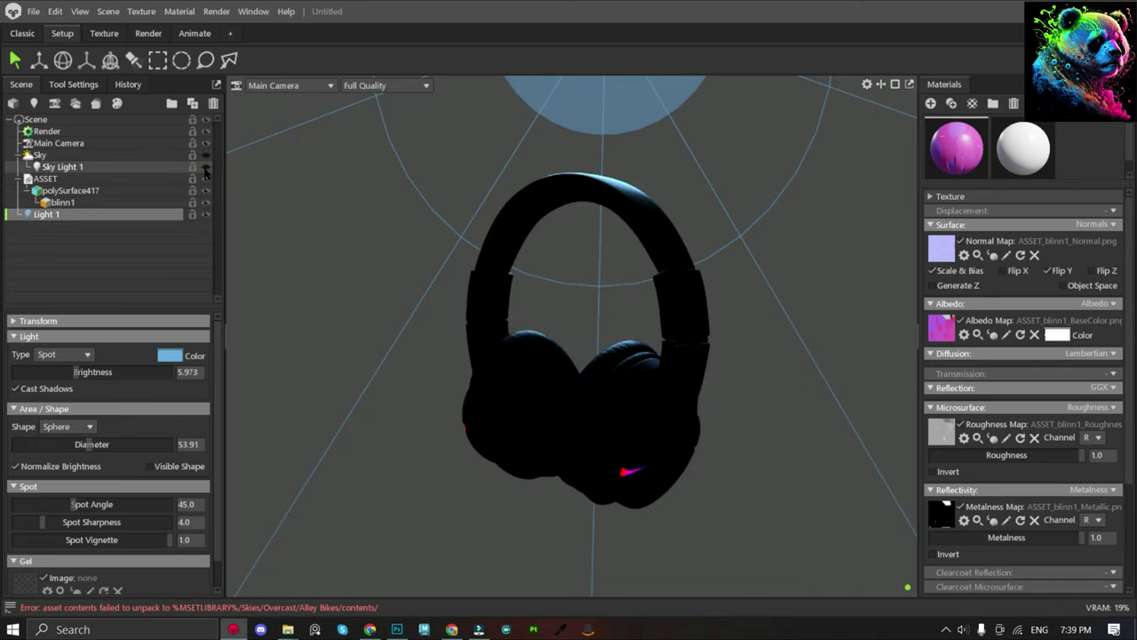
pyautogui.click(205, 168)
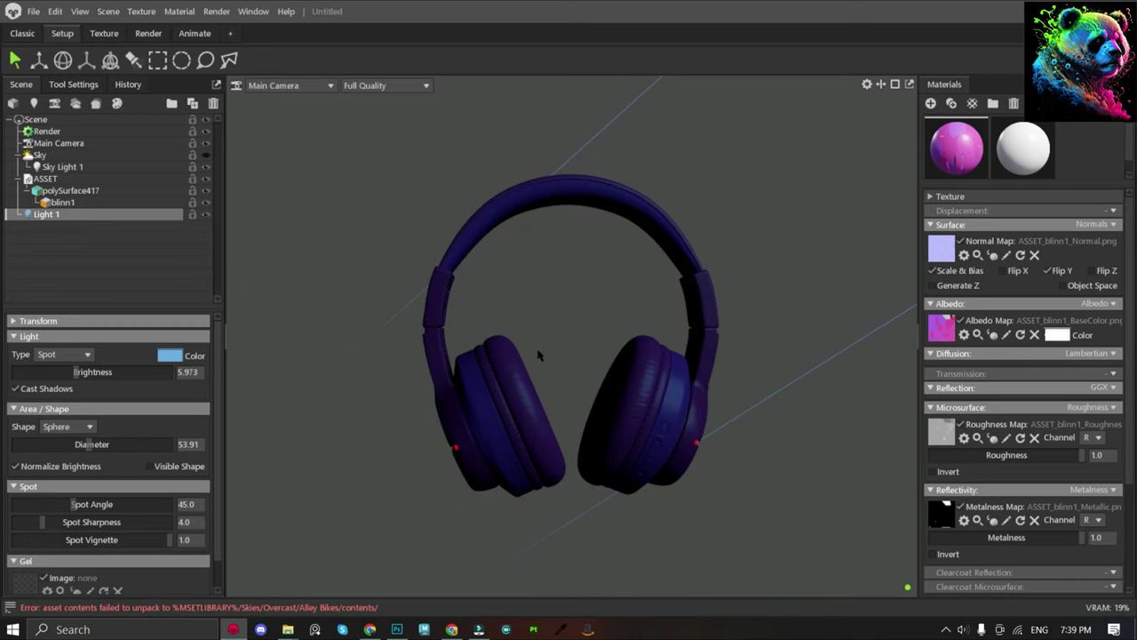
pyautogui.click(774, 257)
pyautogui.moveTo(774, 249); pyautogui.dragTo(615, 292)
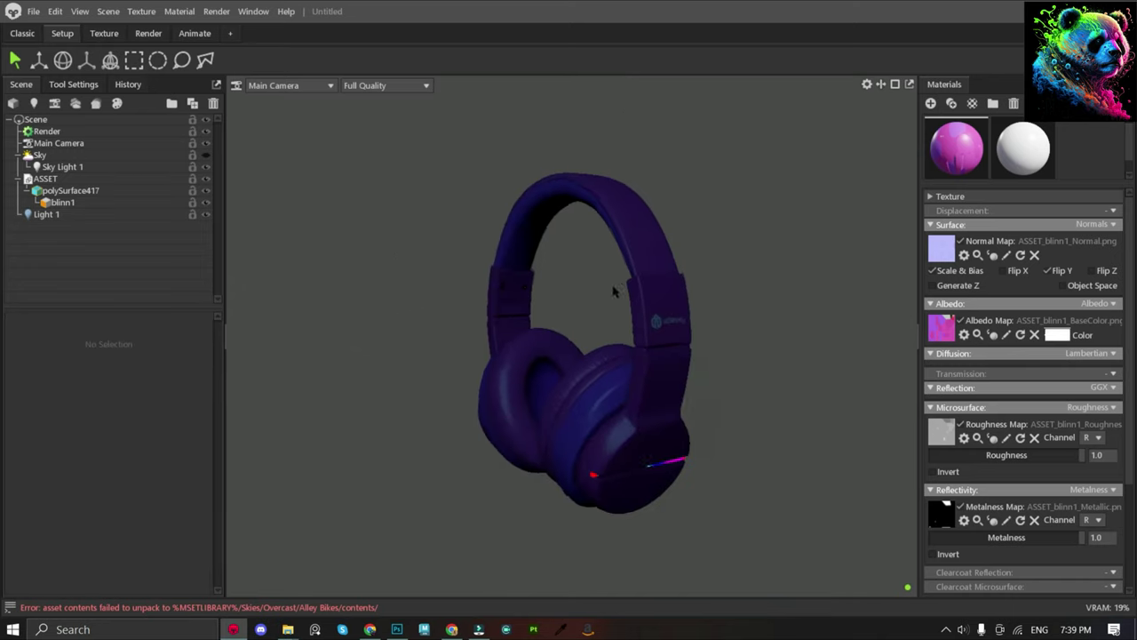
pyautogui.click(85, 217)
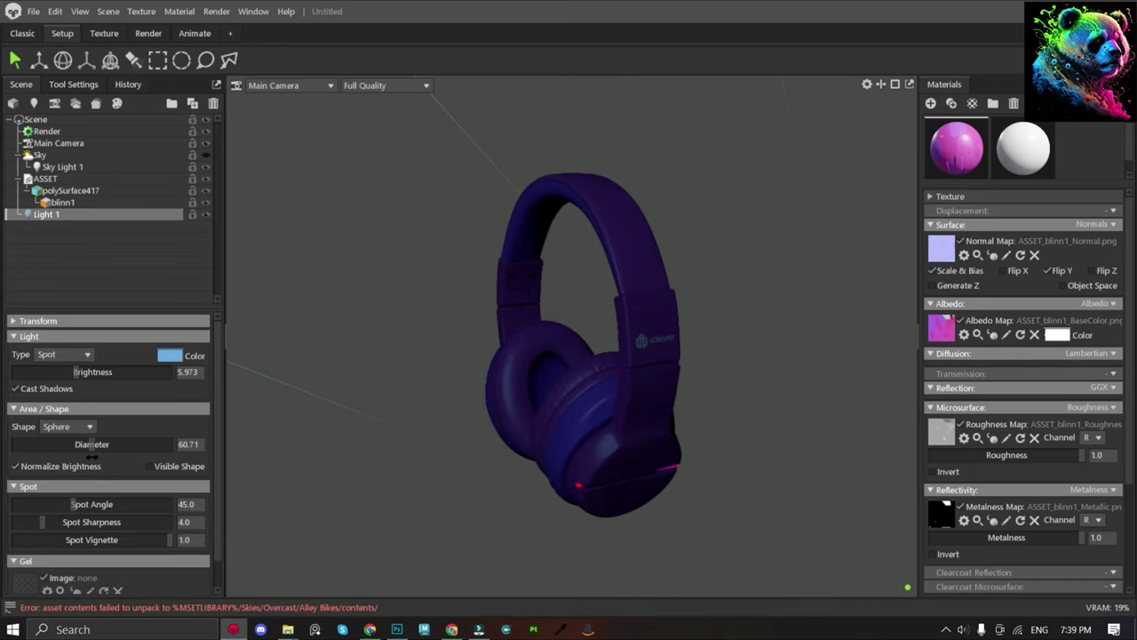
pyautogui.click(447, 254)
pyautogui.moveTo(447, 255); pyautogui.dragTo(641, 302)
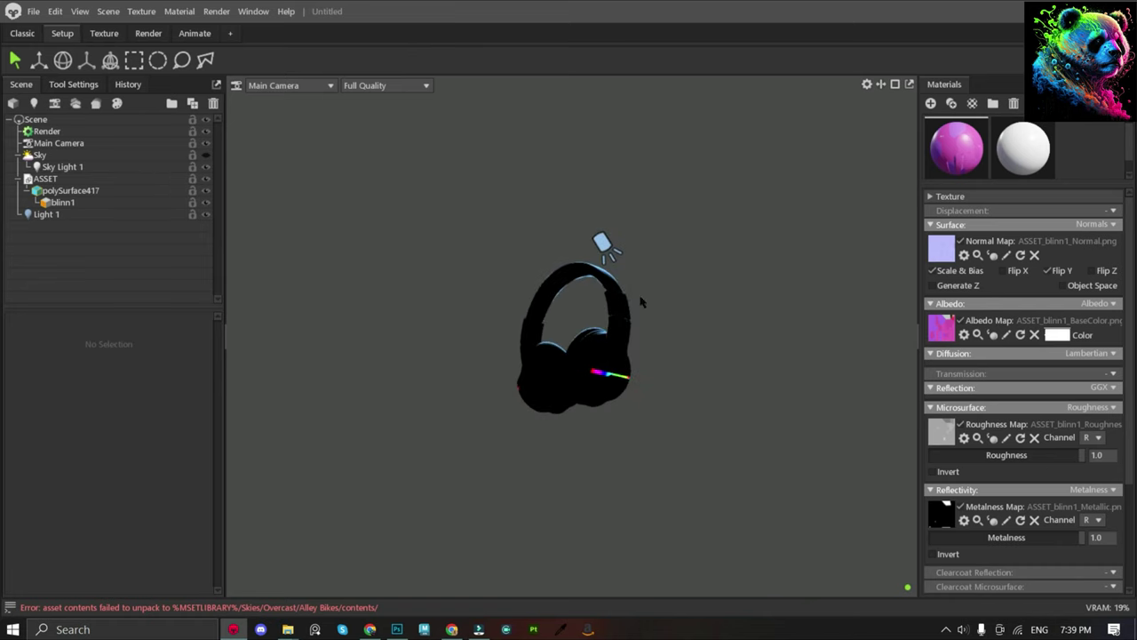
# Add Light 2 with a widened diameter, orbit the headphones, and add Light 3.
pyautogui.click(34, 103)
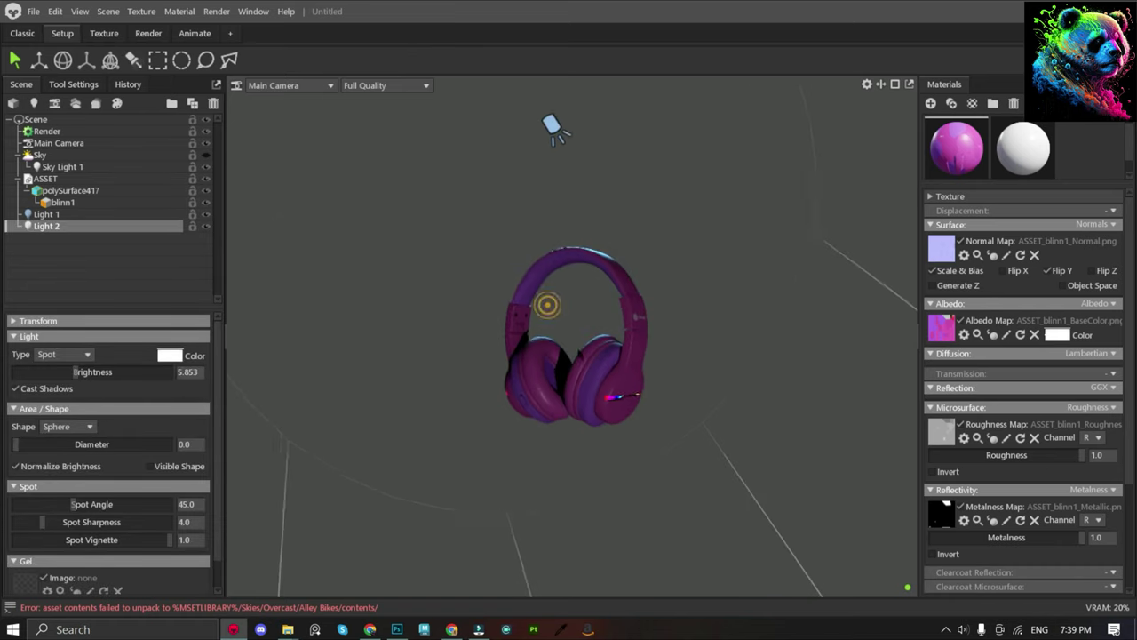
pyautogui.scroll(5, 547, 305)
pyautogui.moveTo(15, 445); pyautogui.dragTo(35, 441)
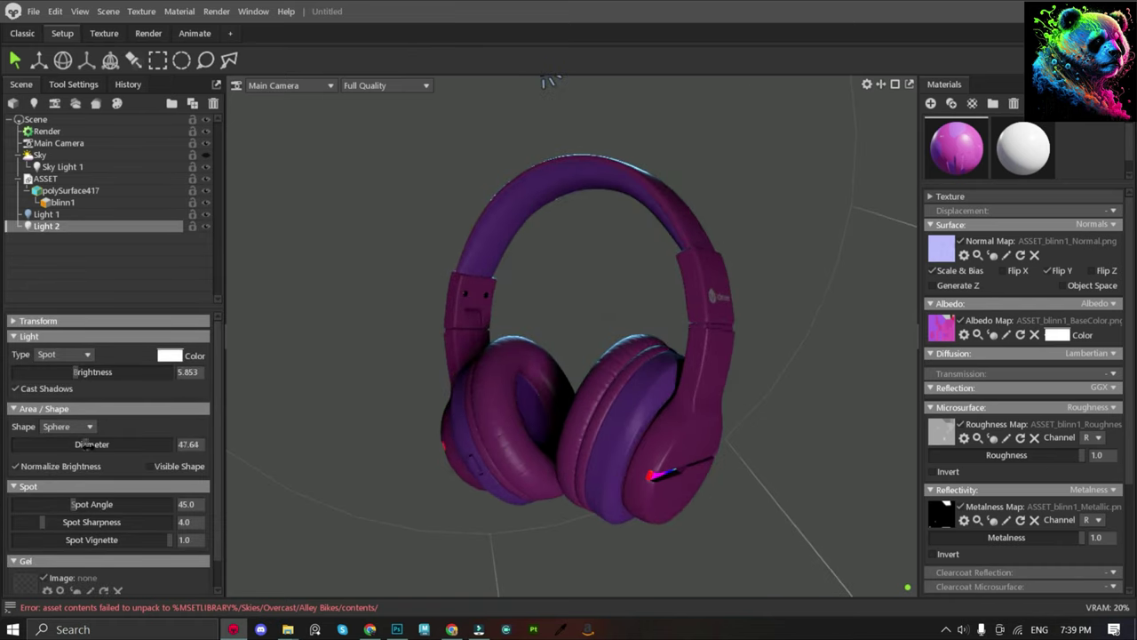
pyautogui.click(318, 237)
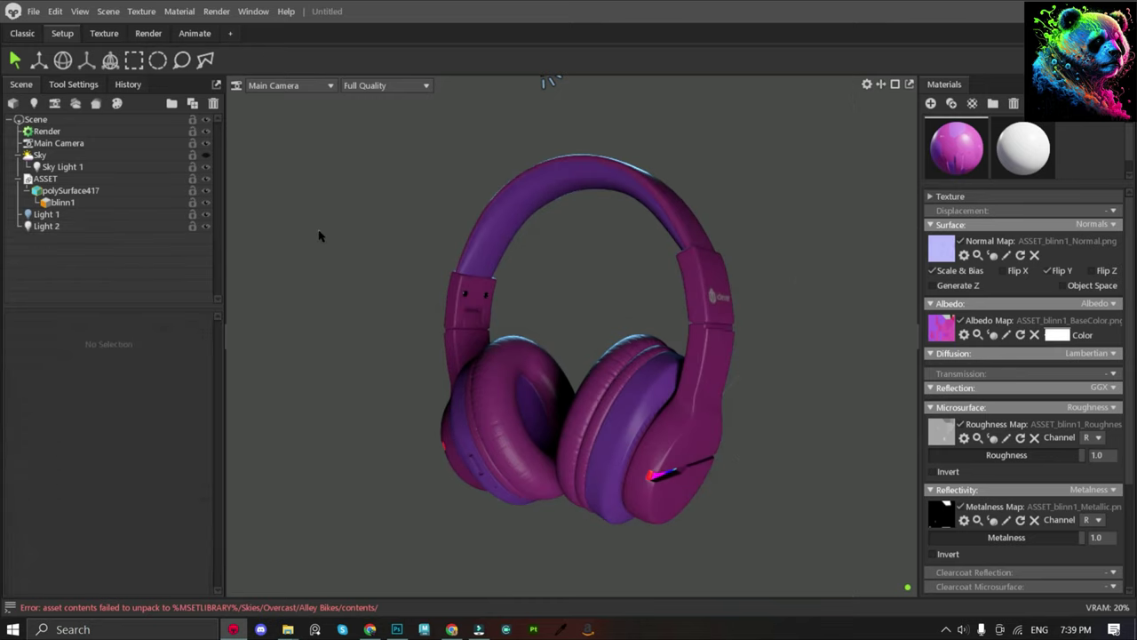
pyautogui.moveTo(317, 236)
pyautogui.mouseDown()
pyautogui.moveTo(254, 332)
pyautogui.moveTo(695, 380)
pyautogui.mouseUp()
pyautogui.scroll(-5, 696, 380)
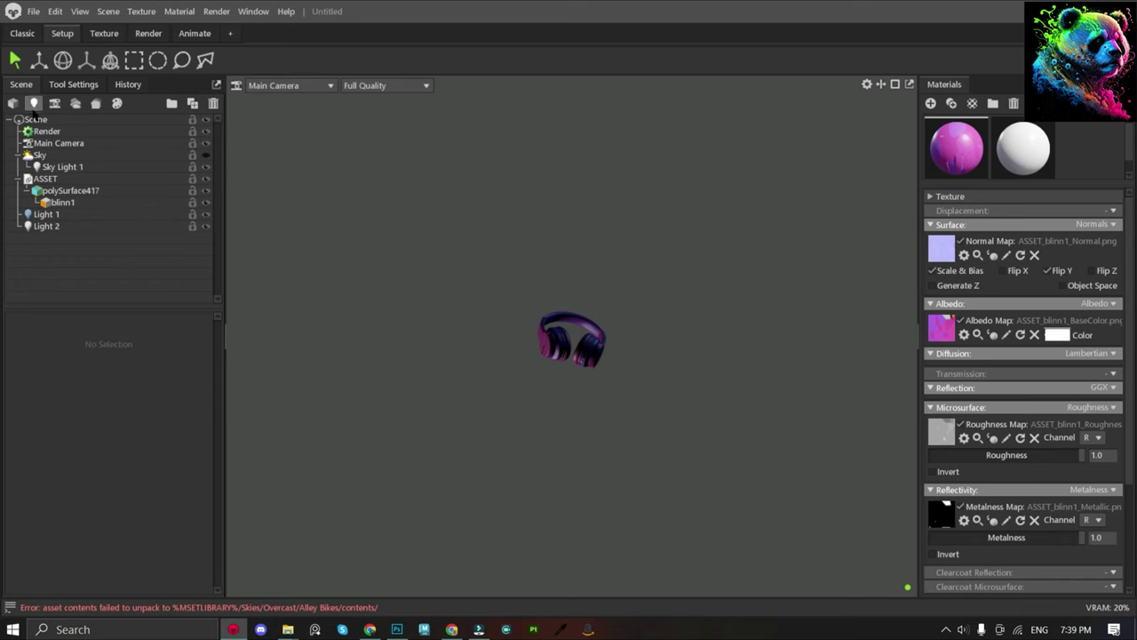
pyautogui.click(33, 104)
# Make Light 3 an Omni light with a wider diameter and brightness 6.563.
pyautogui.click(62, 355)
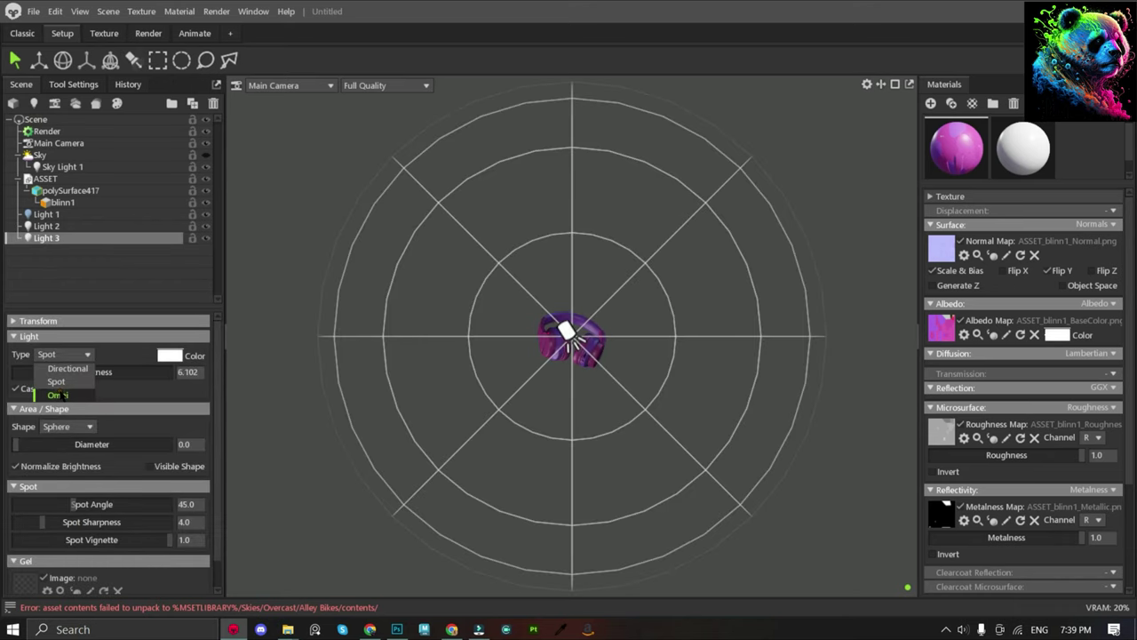
pyautogui.click(56, 394)
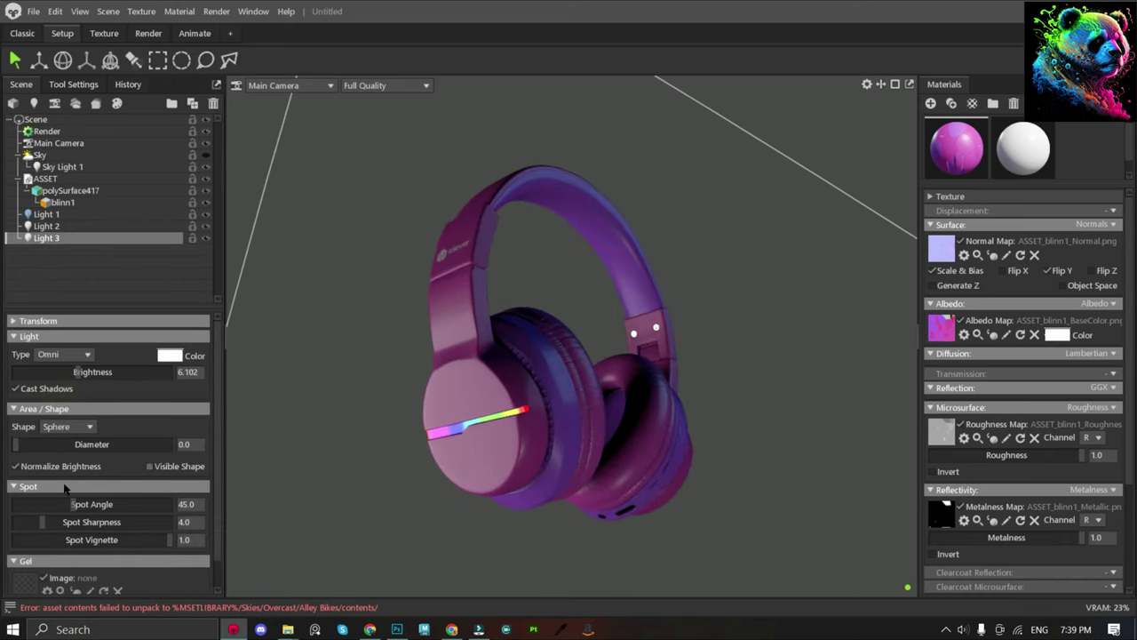
pyautogui.moveTo(67, 438); pyautogui.dragTo(117, 441)
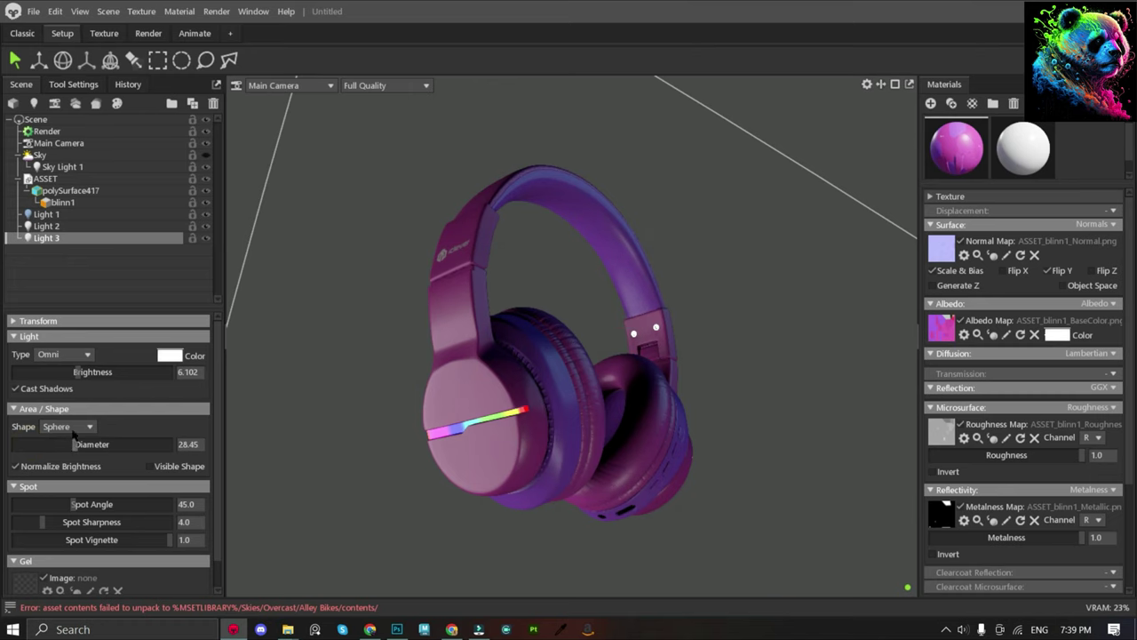
pyautogui.moveTo(78, 372); pyautogui.dragTo(82, 371)
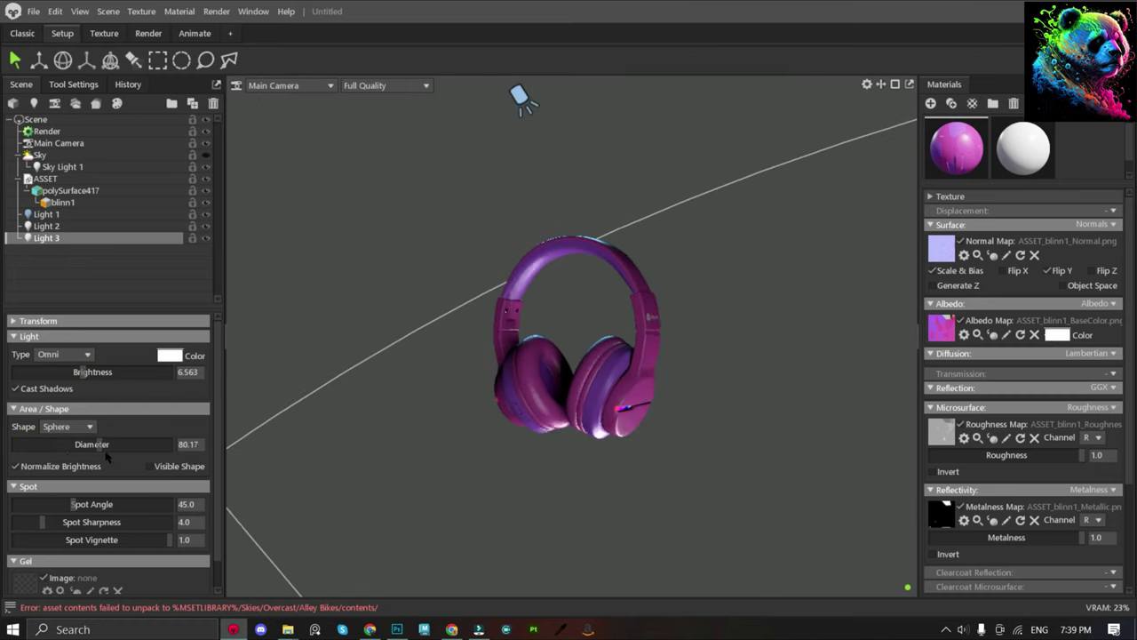
# Turn the sky lighting back on and orbit around the headphones.
pyautogui.scroll(2, 648, 421)
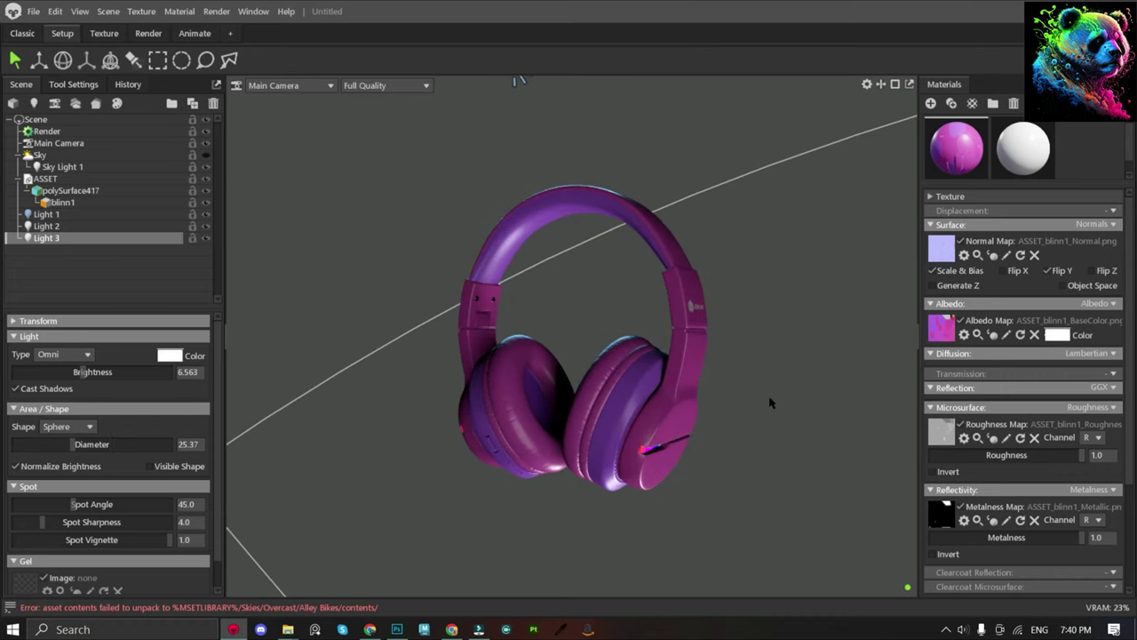
pyautogui.click(206, 155)
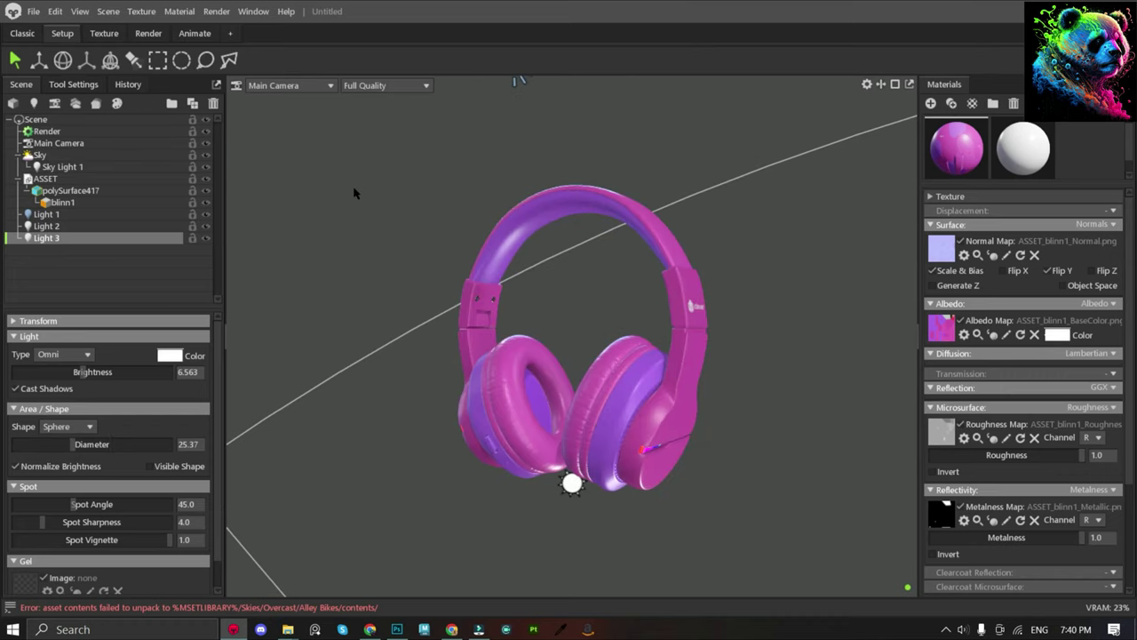
pyautogui.click(206, 166)
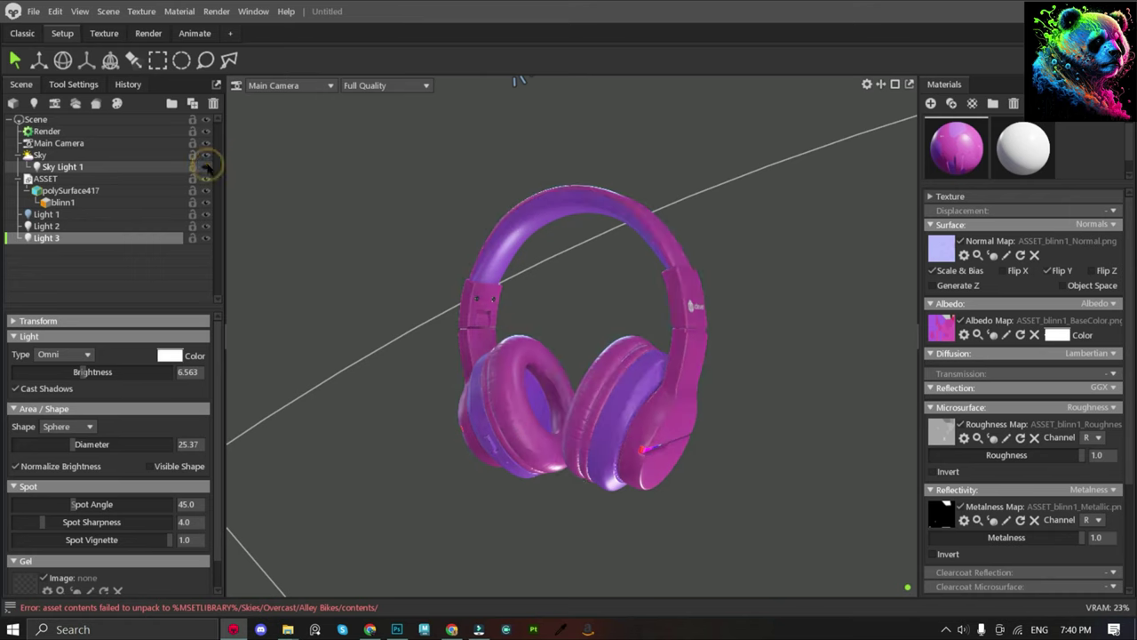
pyautogui.click(206, 166)
pyautogui.click(437, 183)
pyautogui.moveTo(436, 183)
pyautogui.mouseDown()
pyautogui.moveTo(459, 247)
pyautogui.moveTo(611, 304)
pyautogui.moveTo(572, 462)
pyautogui.moveTo(612, 338)
pyautogui.mouseUp()
# Rotate polySurface417 to a new tilted pose and orbit to frame the logo side.
pyautogui.click(611, 304)
pyautogui.press('e')
pyautogui.moveTo(523, 313)
pyautogui.mouseDown()
pyautogui.moveTo(571, 268)
pyautogui.moveTo(622, 284)
pyautogui.mouseUp()
pyautogui.click(701, 263)
pyautogui.moveTo(701, 263)
pyautogui.mouseDown()
pyautogui.moveTo(685, 256)
pyautogui.moveTo(757, 260)
pyautogui.moveTo(753, 220)
pyautogui.mouseUp()
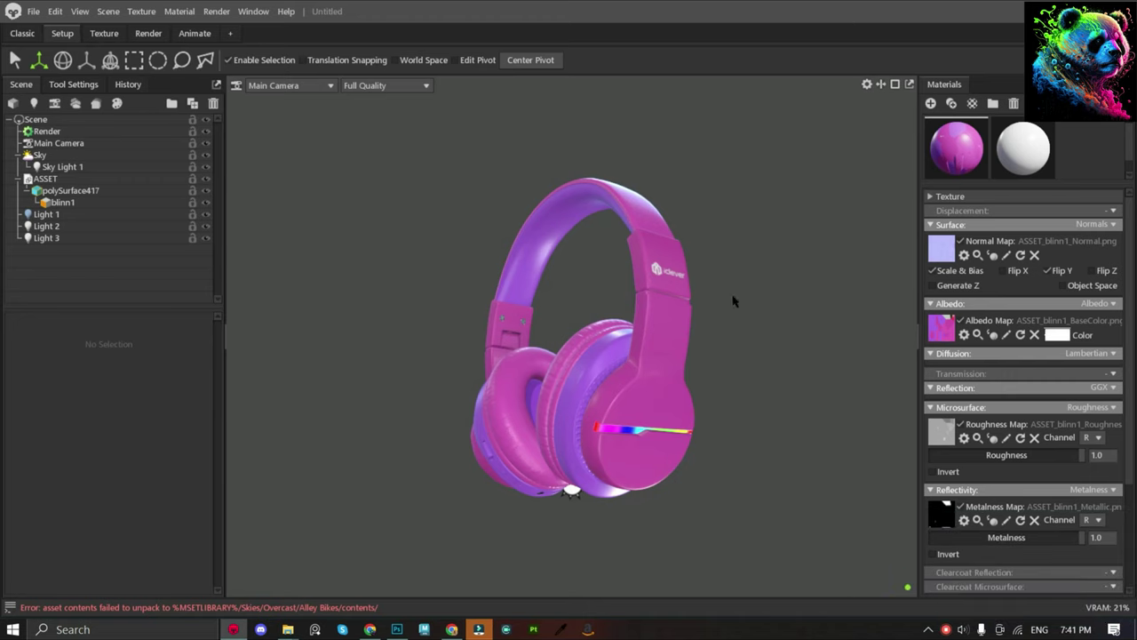
pyautogui.moveTo(737, 299)
pyautogui.mouseDown()
pyautogui.moveTo(545, 279)
pyautogui.moveTo(736, 330)
pyautogui.mouseUp()
# Set the render Output image path to the project output folder.
pyautogui.scroll(2, 733, 327)
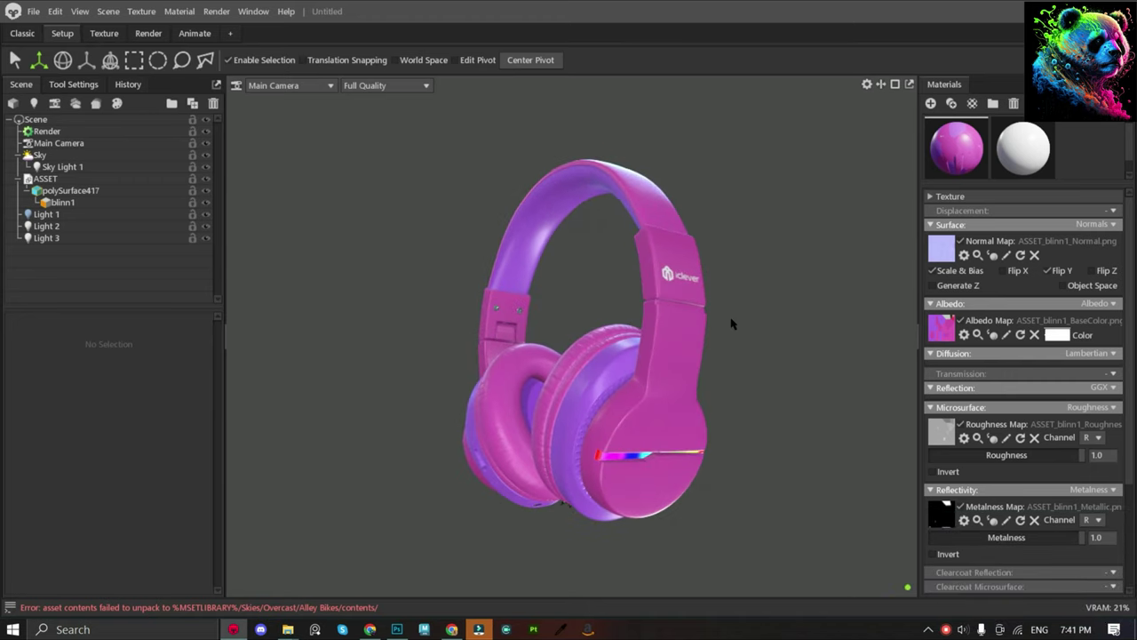
pyautogui.click(56, 131)
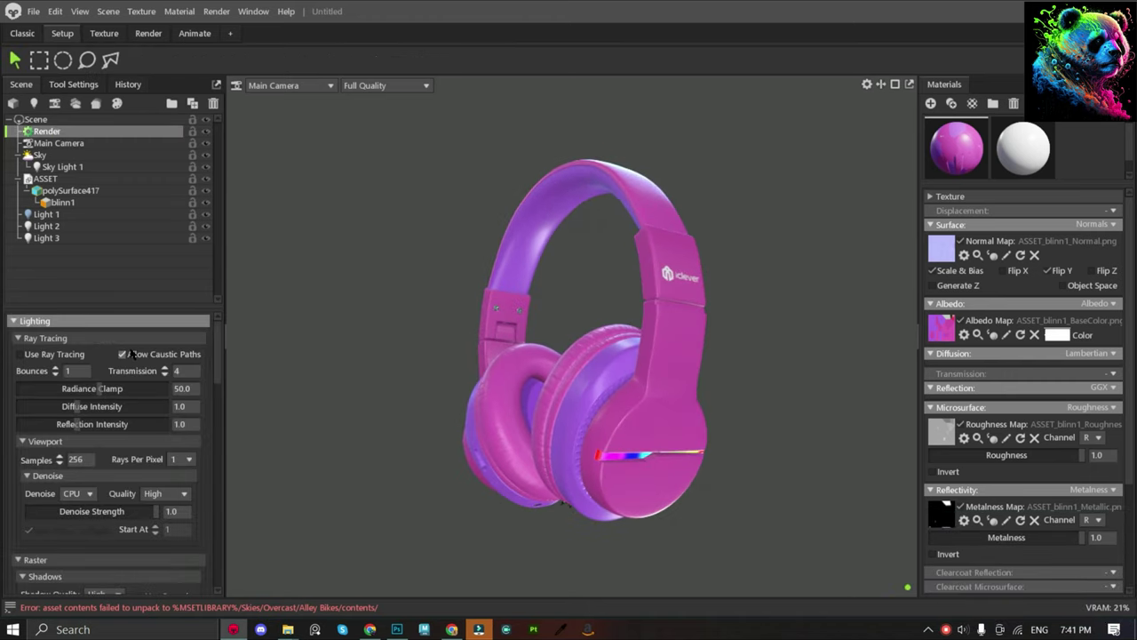
pyautogui.scroll(-3, 114, 404)
pyautogui.scroll(-3, 102, 395)
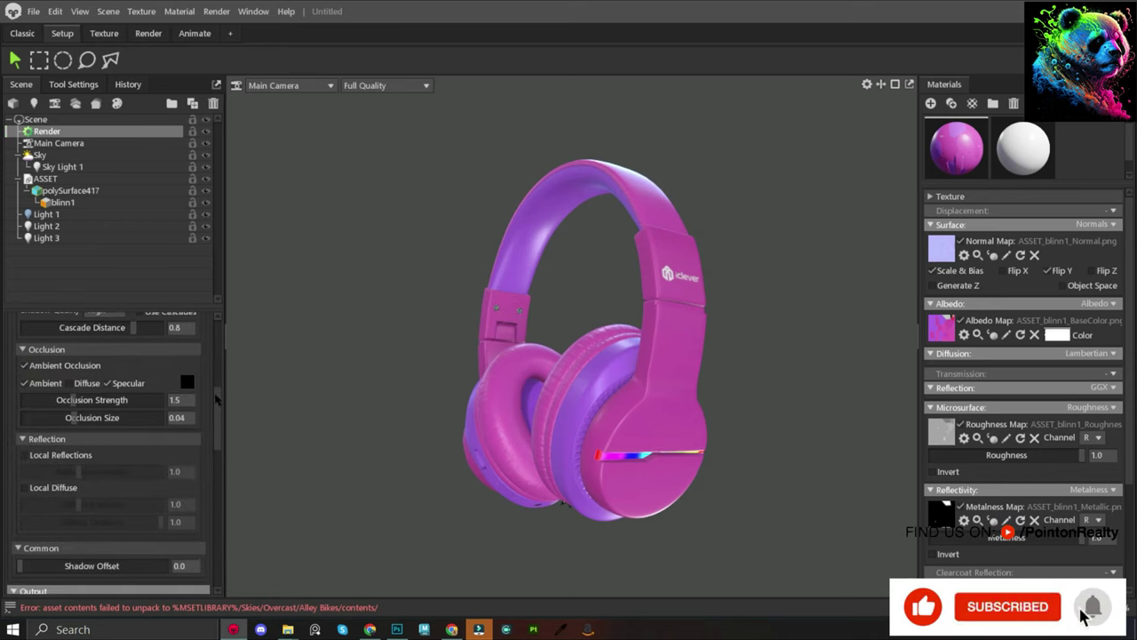
pyautogui.moveTo(216, 400); pyautogui.dragTo(219, 450)
pyautogui.click(191, 410)
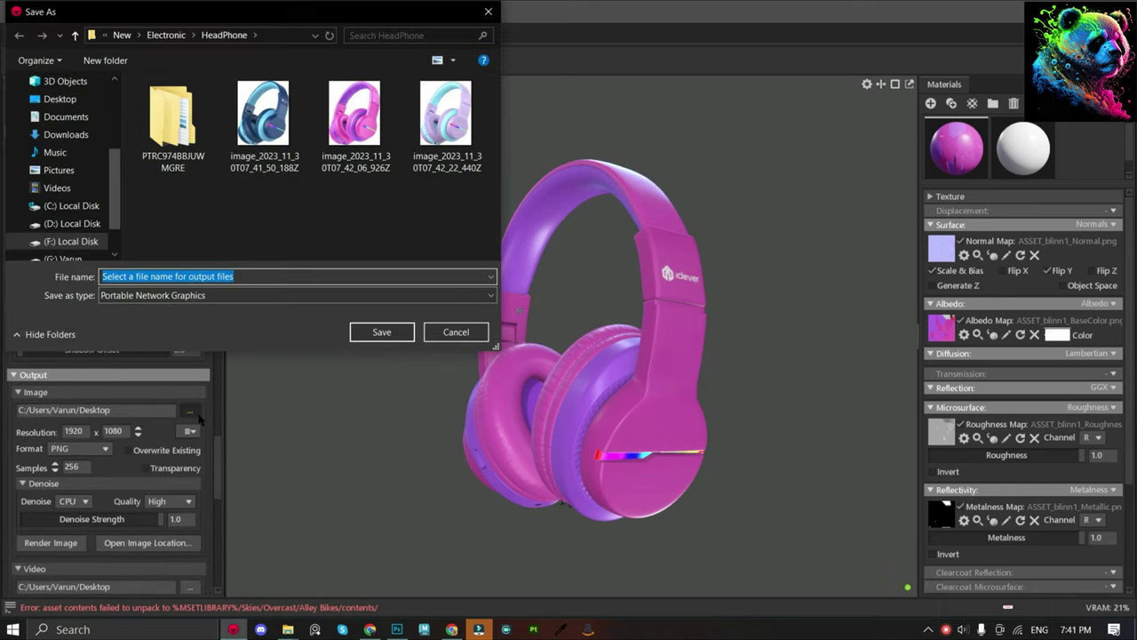
pyautogui.doubleClick(176, 127)
pyautogui.click(381, 332)
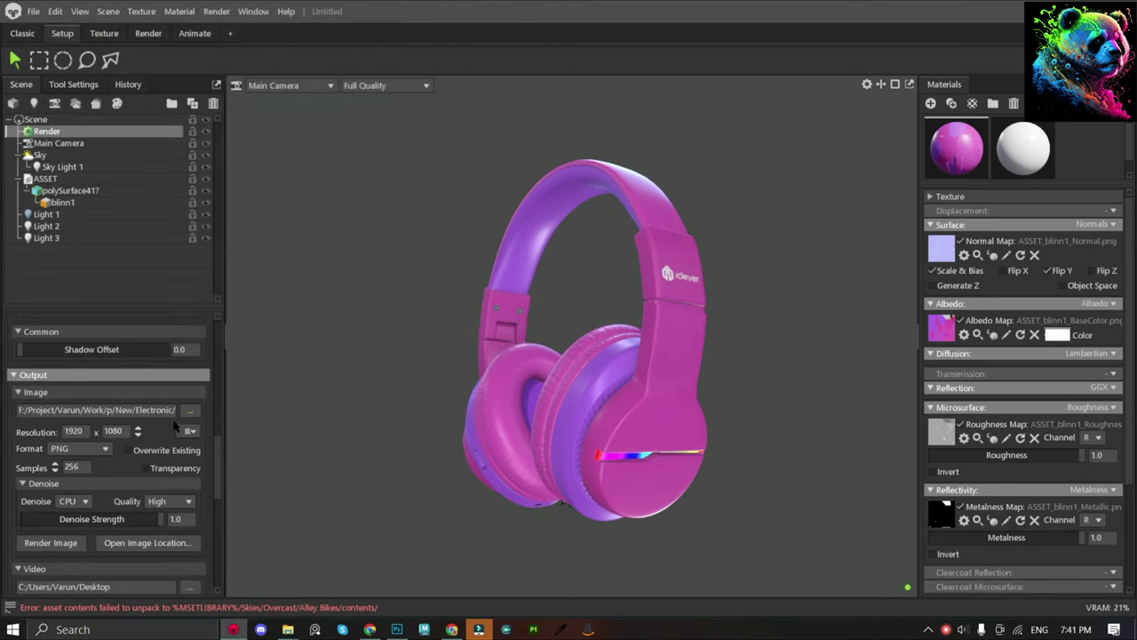
# Set render resolution to 3840×2160 with 1024 samples and a transparent background.
pyautogui.click(189, 430)
pyautogui.click(162, 503)
pyautogui.moveTo(217, 451); pyautogui.dragTo(212, 339)
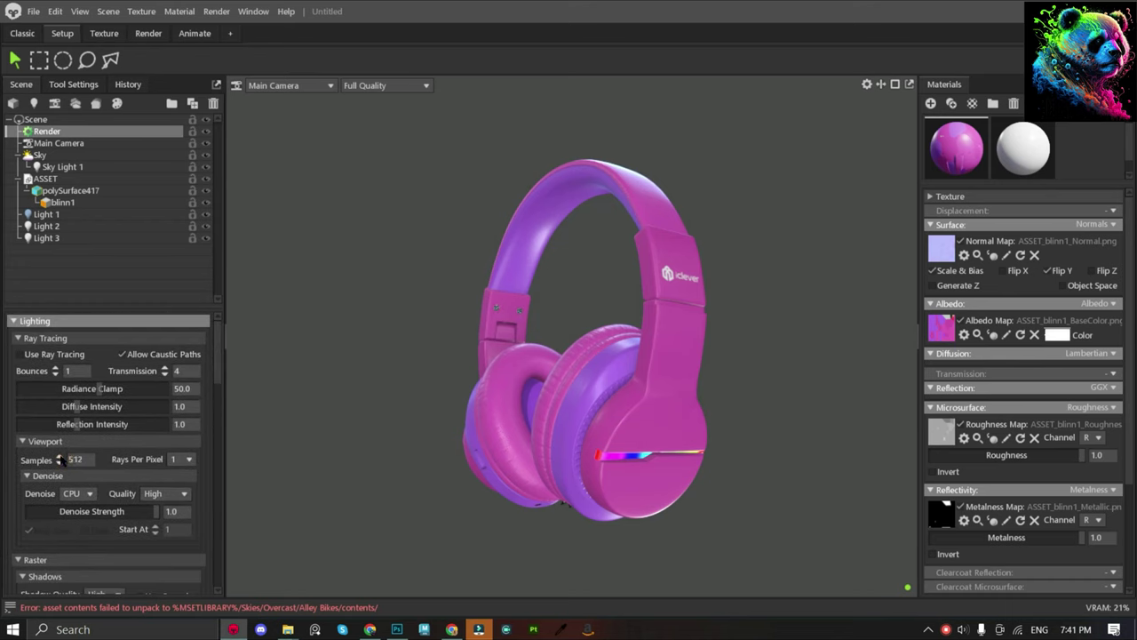
pyautogui.moveTo(218, 348); pyautogui.dragTo(222, 476)
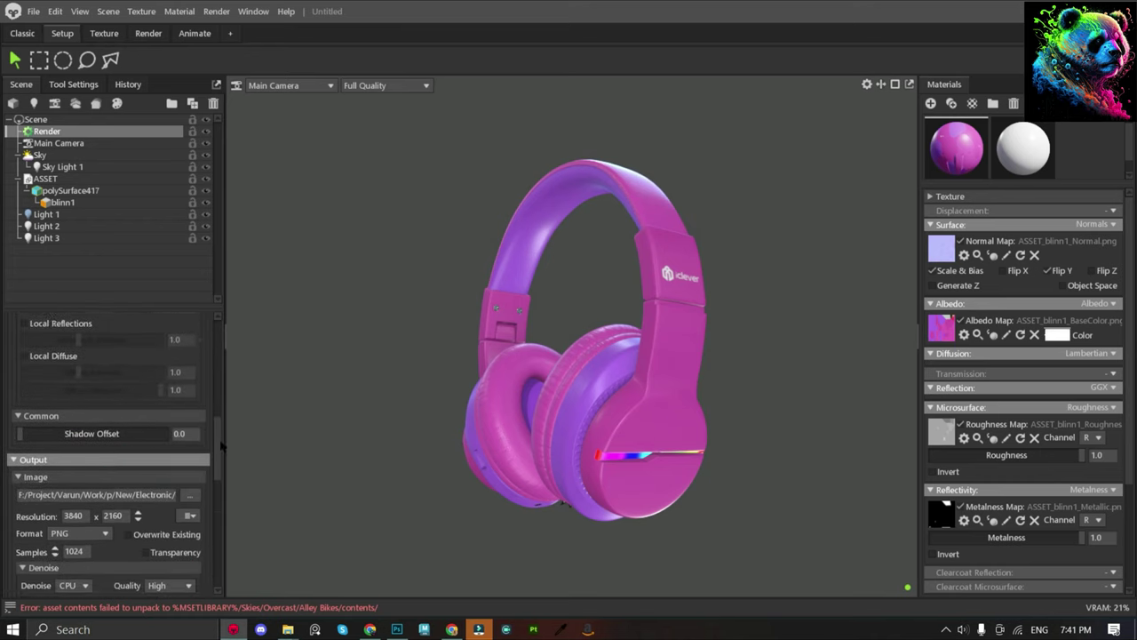
pyautogui.click(151, 429)
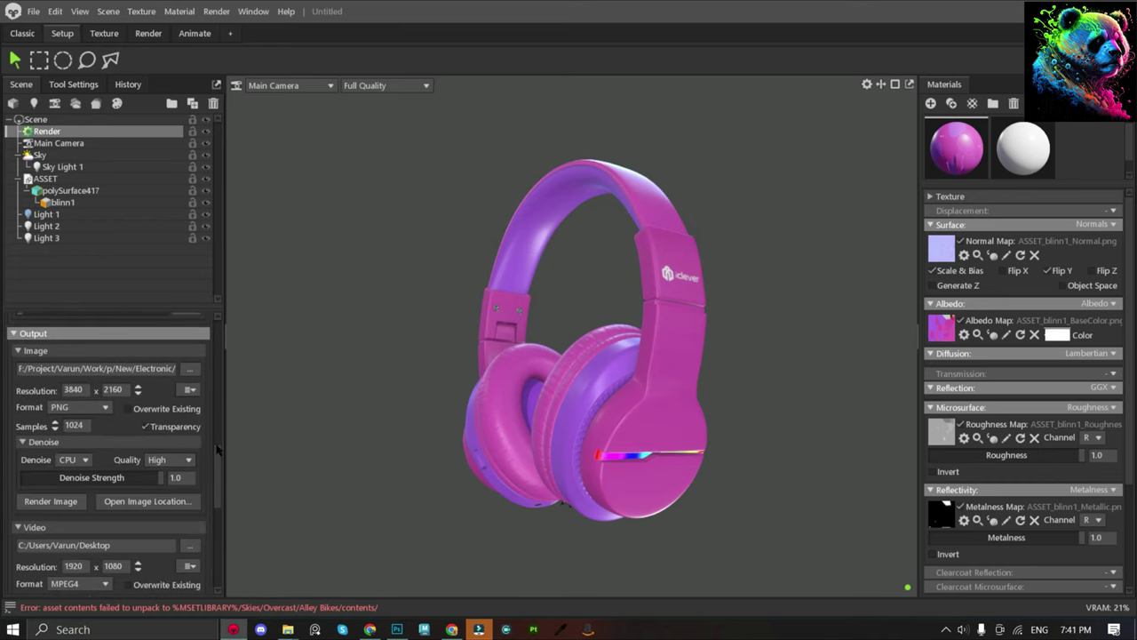
pyautogui.moveTo(217, 453); pyautogui.dragTo(218, 524)
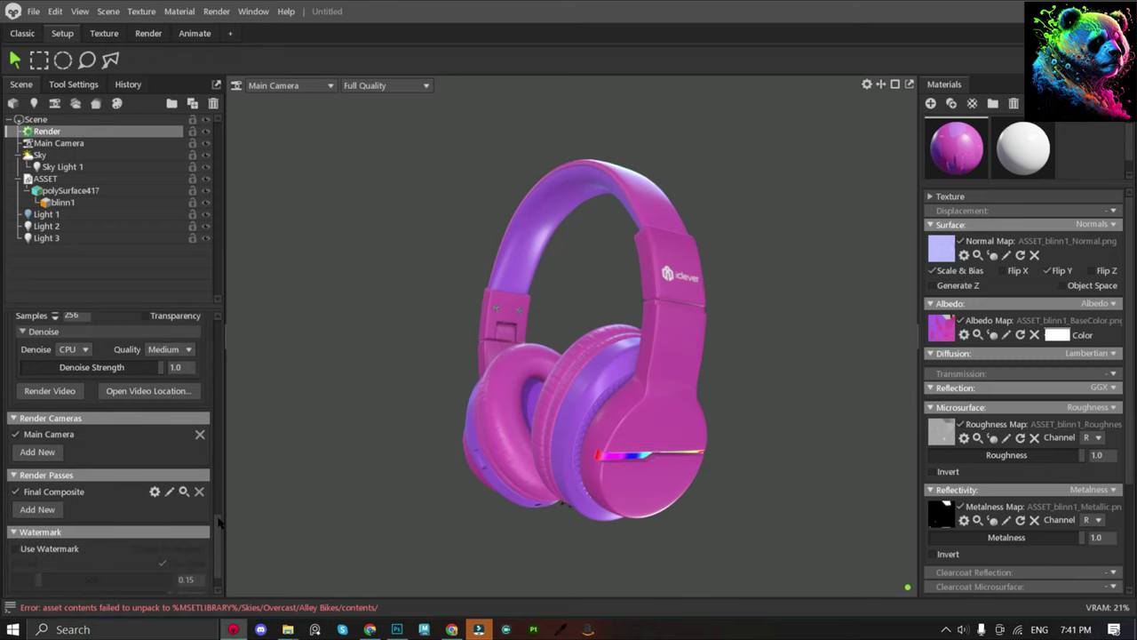
pyautogui.scroll(1, 129, 435)
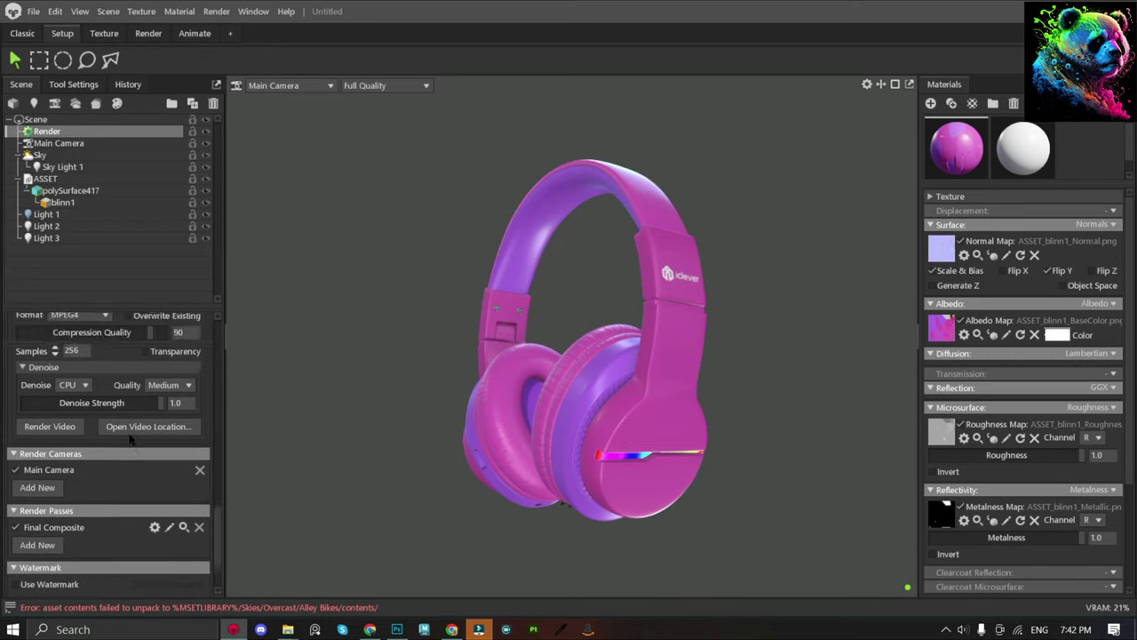
pyautogui.moveTo(702, 366)
pyautogui.mouseDown()
pyautogui.moveTo(666, 364)
pyautogui.moveTo(689, 385)
pyautogui.mouseUp()
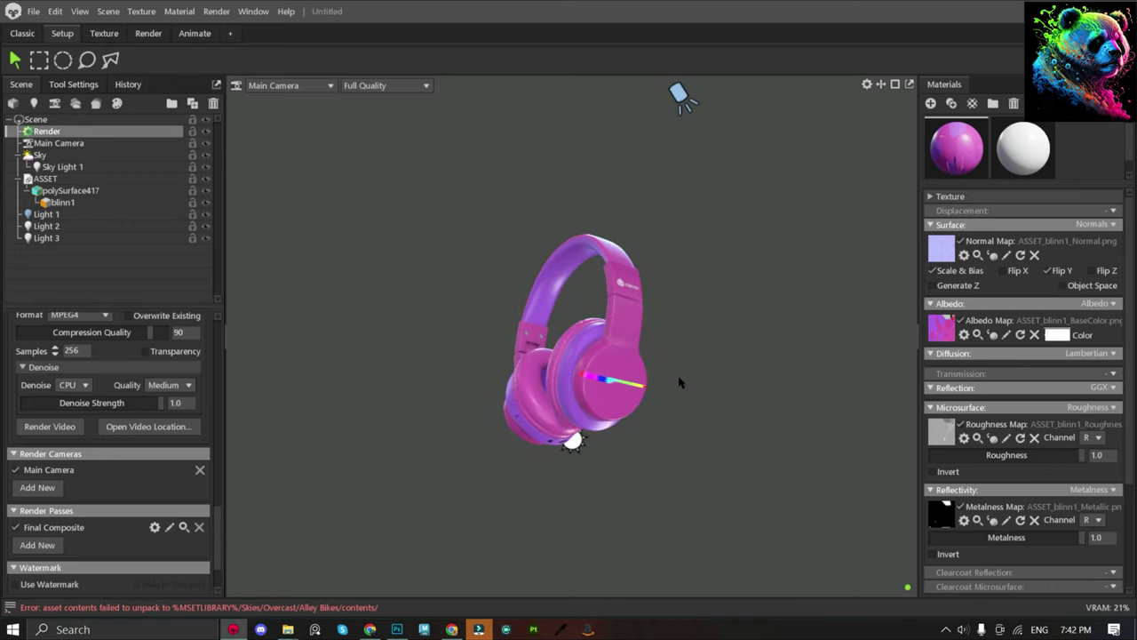
# Add a new camera, Camera 1, to the scene.
pyautogui.scroll(1, 148, 391)
pyautogui.scroll(2, 148, 390)
pyautogui.scroll(5, 147, 391)
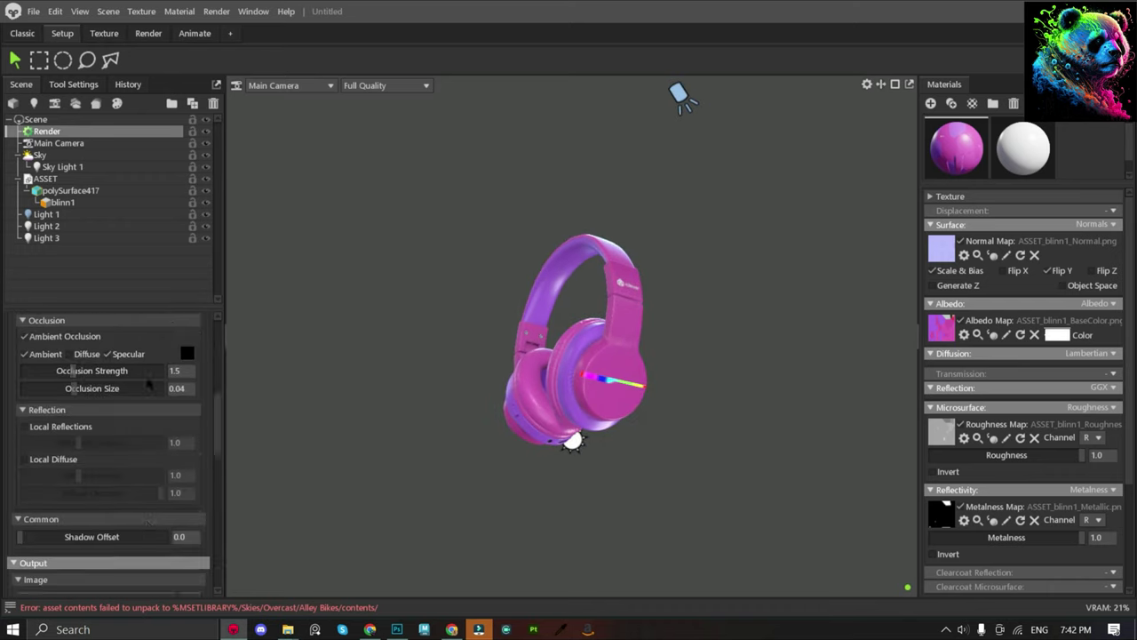
pyautogui.scroll(4, 149, 384)
pyautogui.scroll(3, 151, 377)
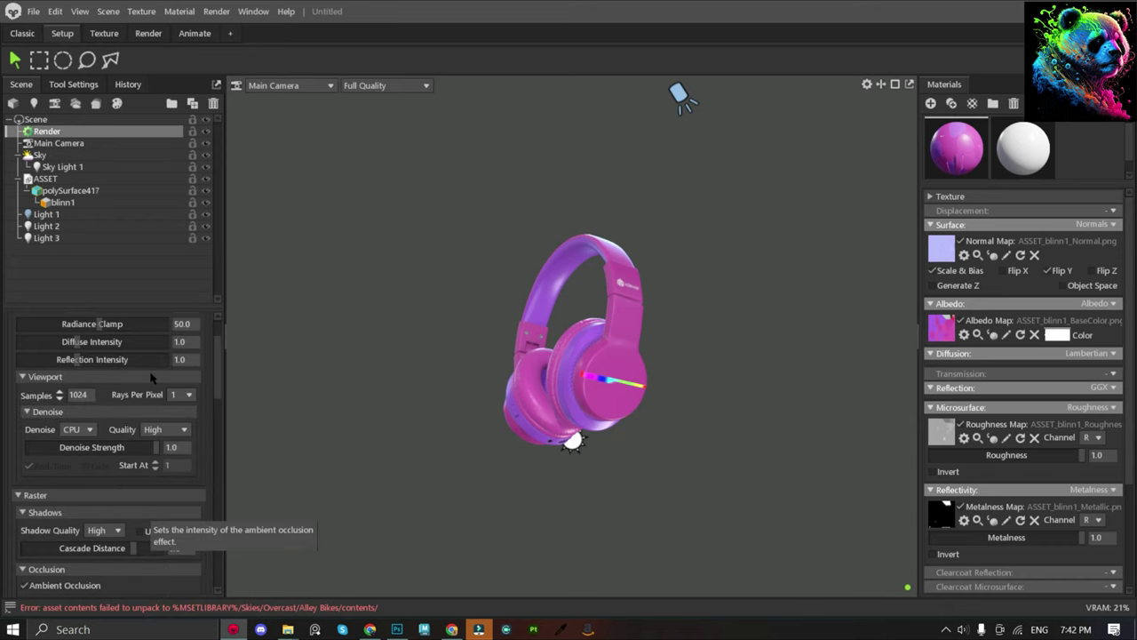
pyautogui.scroll(2, 151, 378)
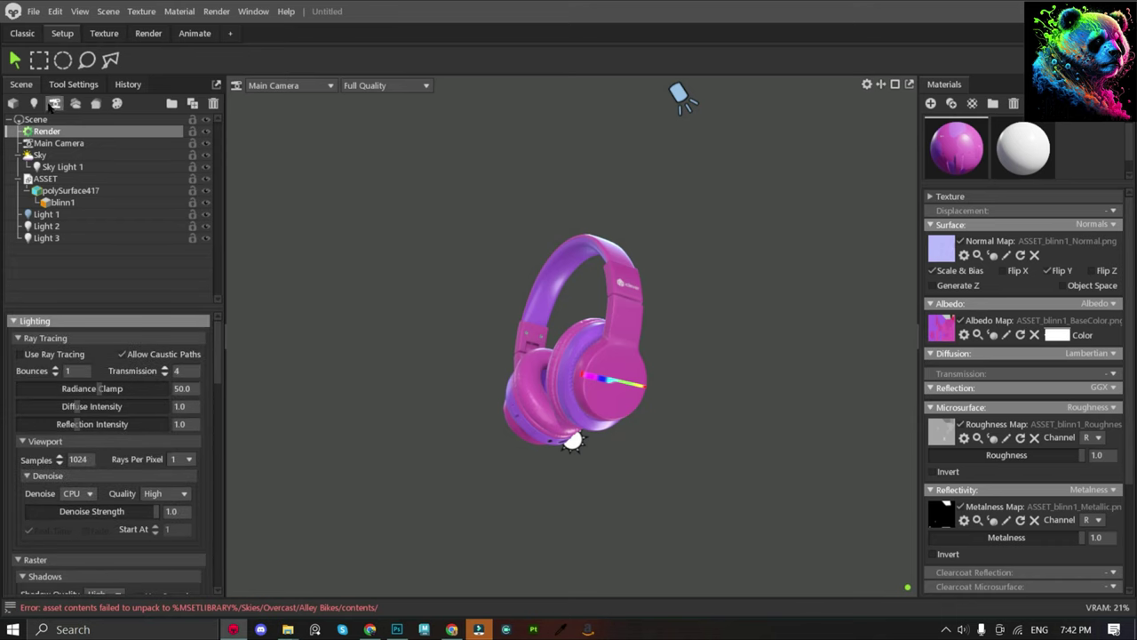
pyautogui.click(54, 103)
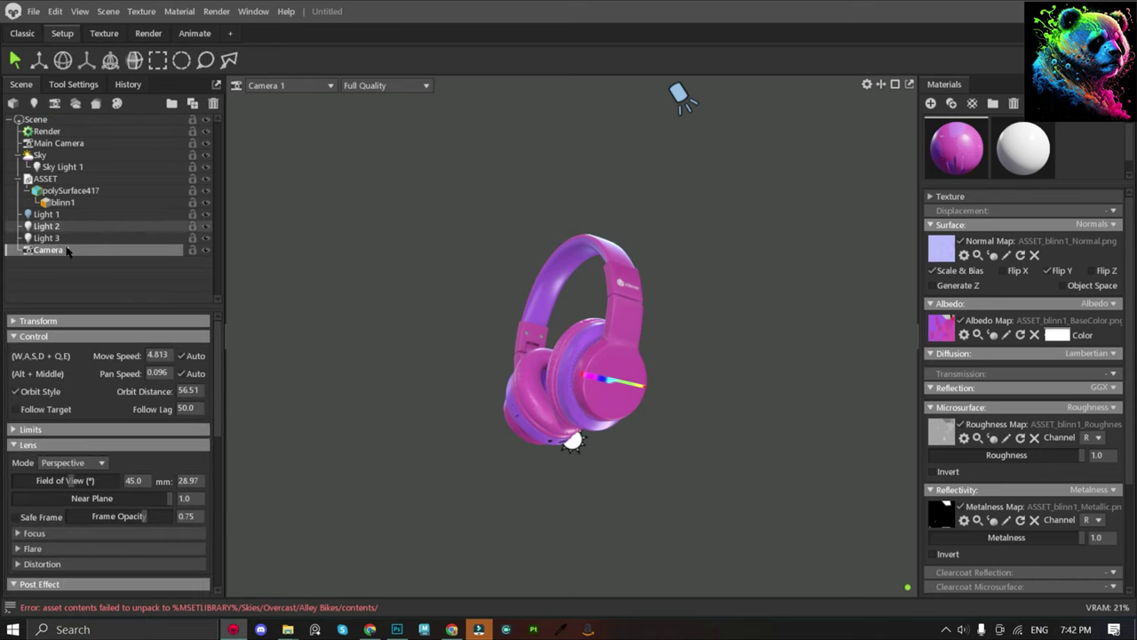
# Enable Safe Frame on Camera 1 and set Bloom Brightness to 0.076.
pyautogui.click(28, 518)
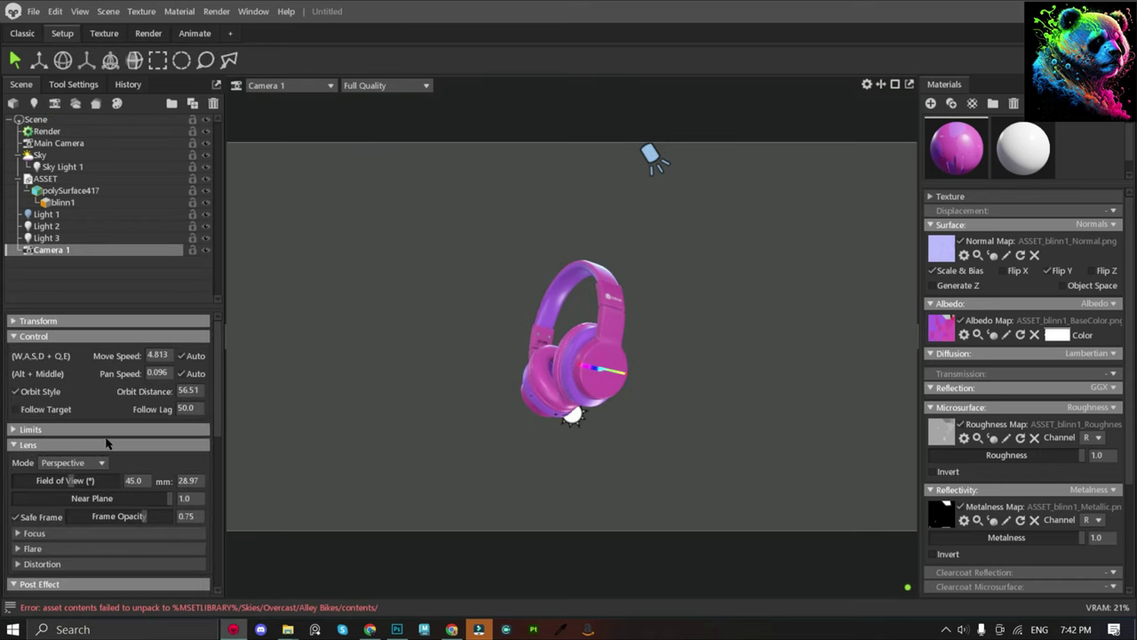
pyautogui.scroll(-2, 105, 442)
pyautogui.scroll(-2, 104, 426)
pyautogui.scroll(-2, 104, 418)
pyautogui.scroll(-1, 104, 405)
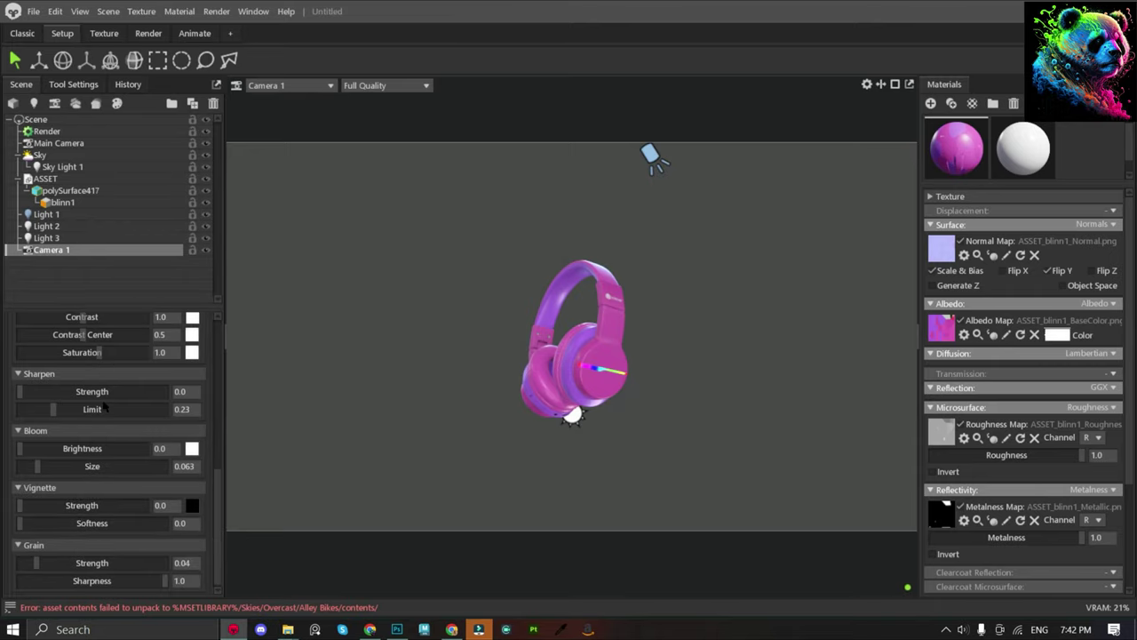
pyautogui.scroll(-1, 102, 449)
pyautogui.moveTo(31, 442)
pyautogui.mouseDown()
pyautogui.moveTo(76, 442)
pyautogui.moveTo(11, 448)
pyautogui.mouseUp()
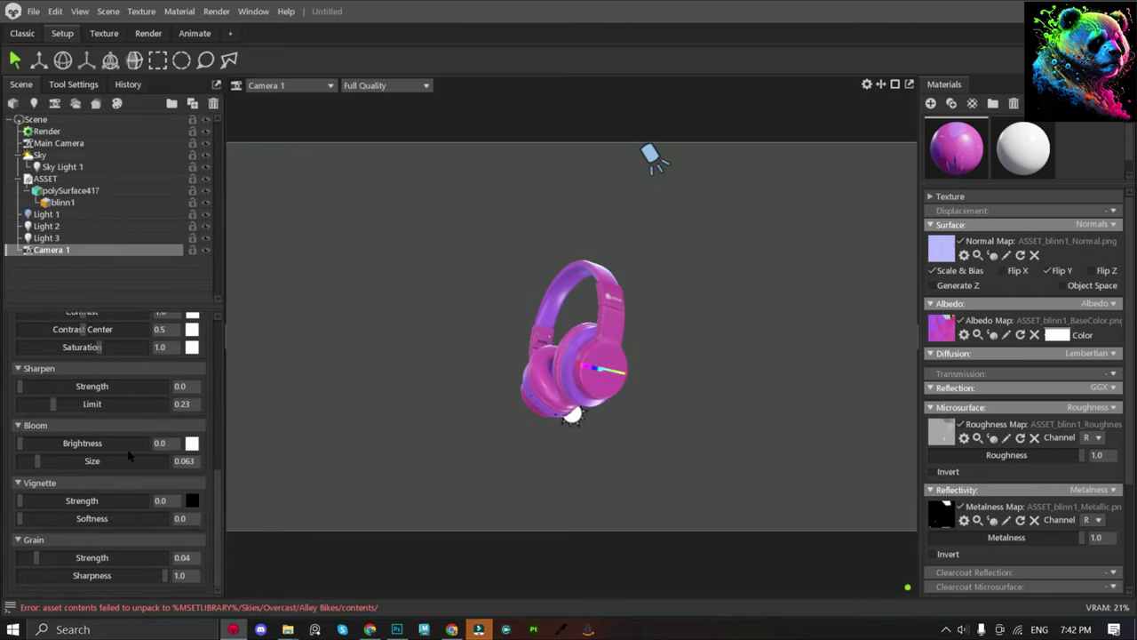
# Return to the Render settings and start rendering the final image.
pyautogui.click(46, 131)
pyautogui.scroll(-3, 75, 444)
pyautogui.scroll(-1, 75, 453)
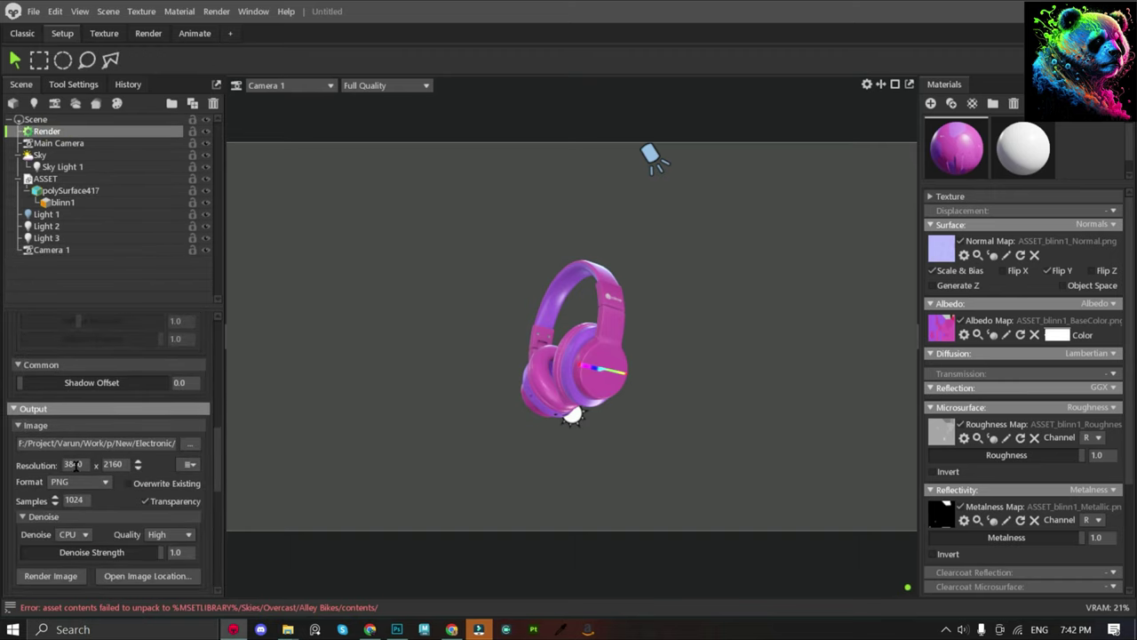
pyautogui.click(223, 10)
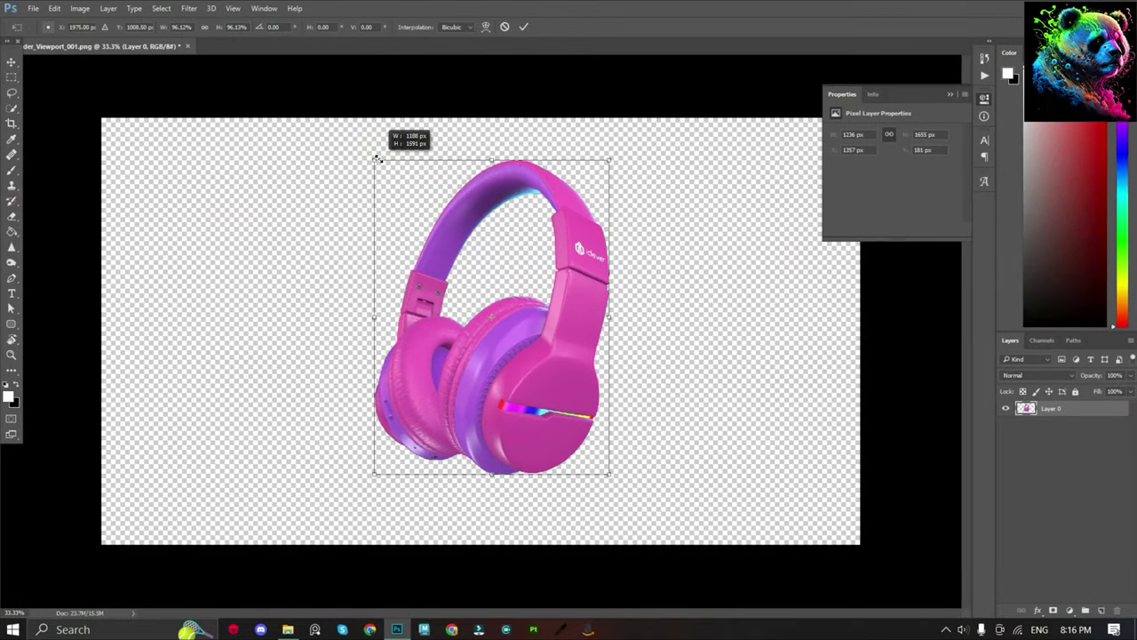
# Scale the headphones to about 95.7% and nudge them up and right into position.
pyautogui.moveTo(391, 145); pyautogui.dragTo(375, 158)
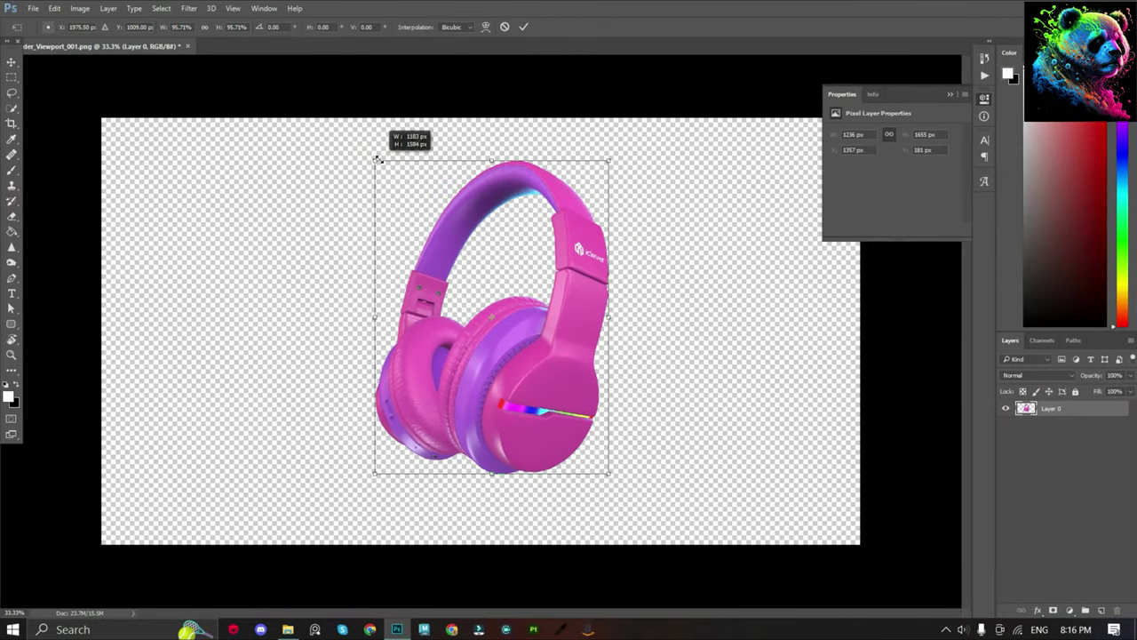
pyautogui.click(522, 27)
pyautogui.moveTo(550, 190)
pyautogui.mouseDown()
pyautogui.moveTo(559, 181)
pyautogui.moveTo(547, 188)
pyautogui.mouseUp()
pyautogui.click(727, 195)
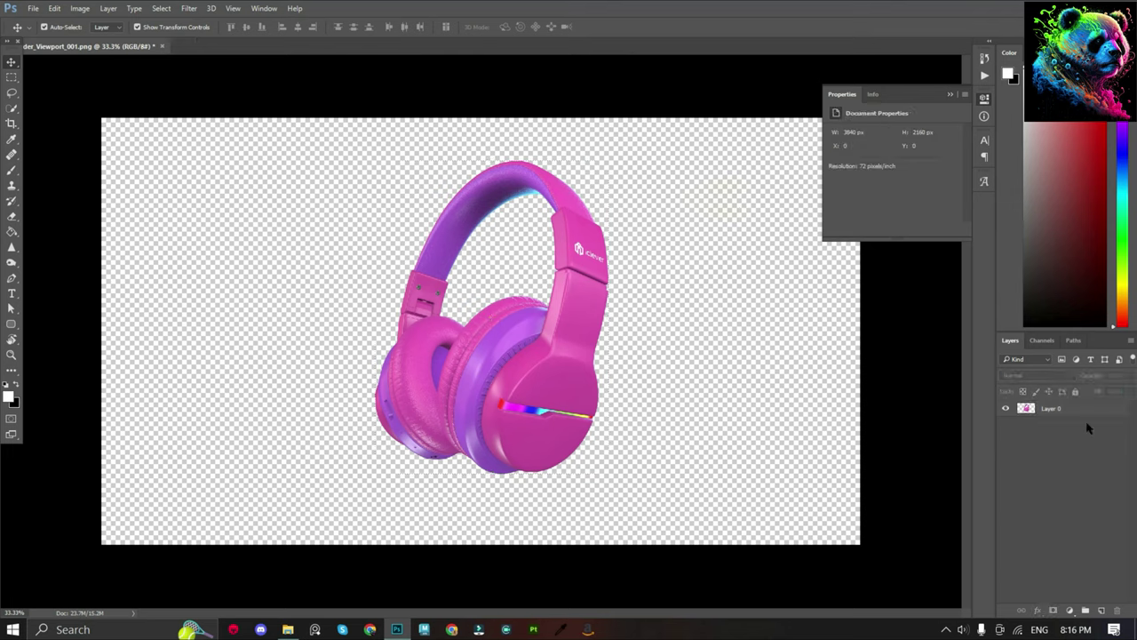
# Add a new empty Layer 1 and move it beneath the headphones layer.
pyautogui.click(1065, 411)
pyautogui.click(697, 304)
pyautogui.hotkey('ctrl', 'shift', 'n')
pyautogui.click(508, 136)
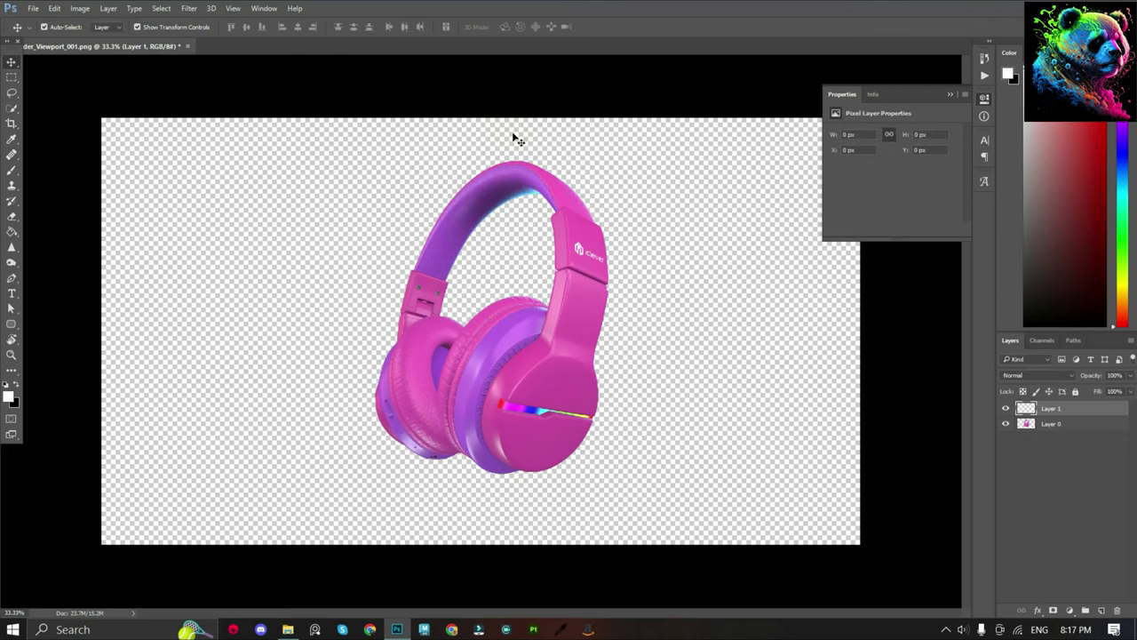
pyautogui.moveTo(1074, 411); pyautogui.dragTo(1063, 428)
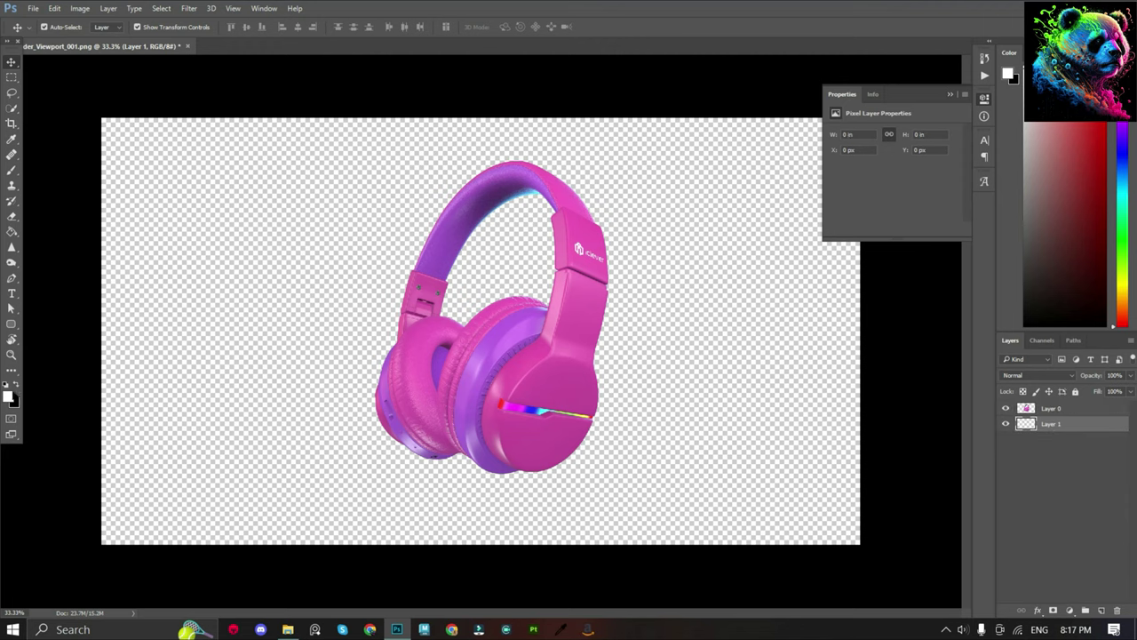
# Pick a dark navy foreground colour and paint-bucket fill Layer 1 with it.
pyautogui.click(10, 396)
pyautogui.click(291, 239)
pyautogui.moveTo(160, 318); pyautogui.dragTo(185, 314)
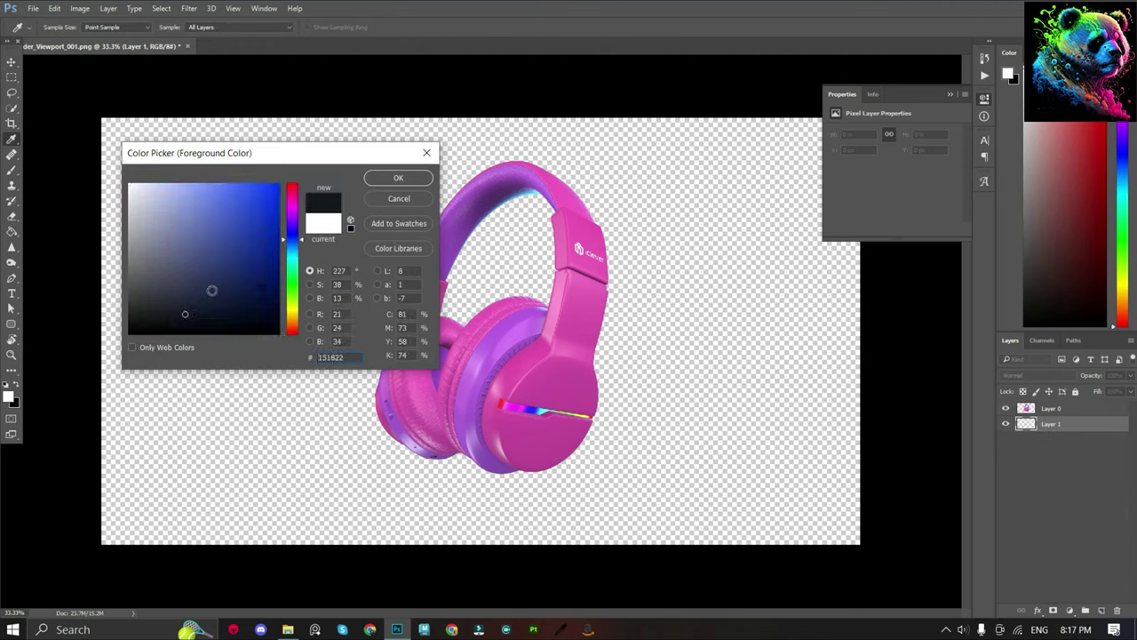
pyautogui.click(398, 178)
pyautogui.press('g')
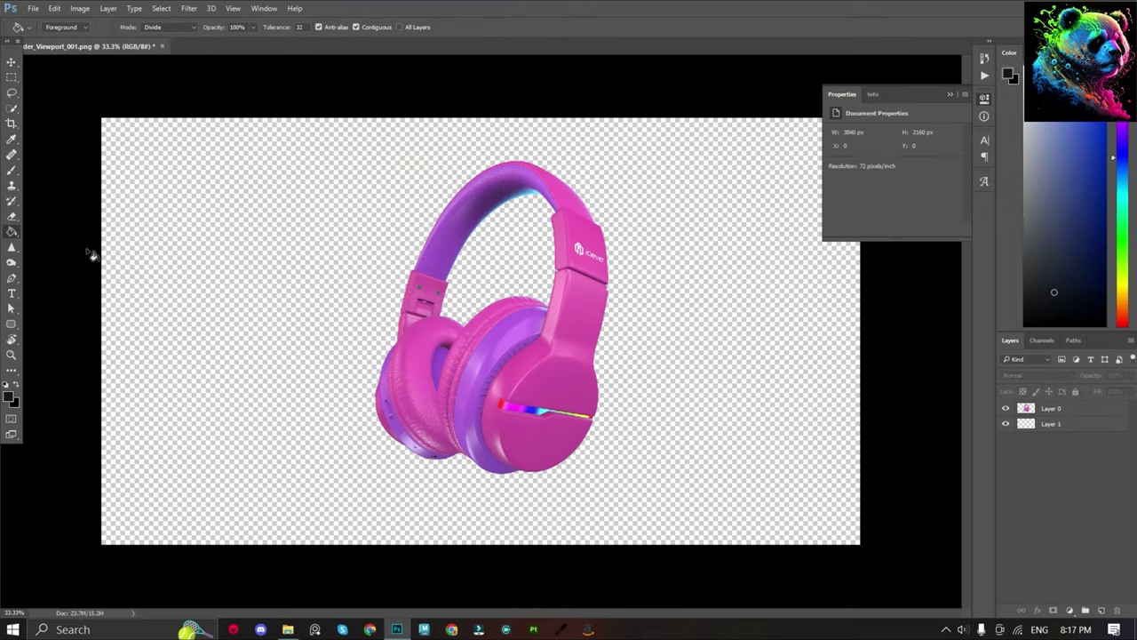
pyautogui.click(1083, 429)
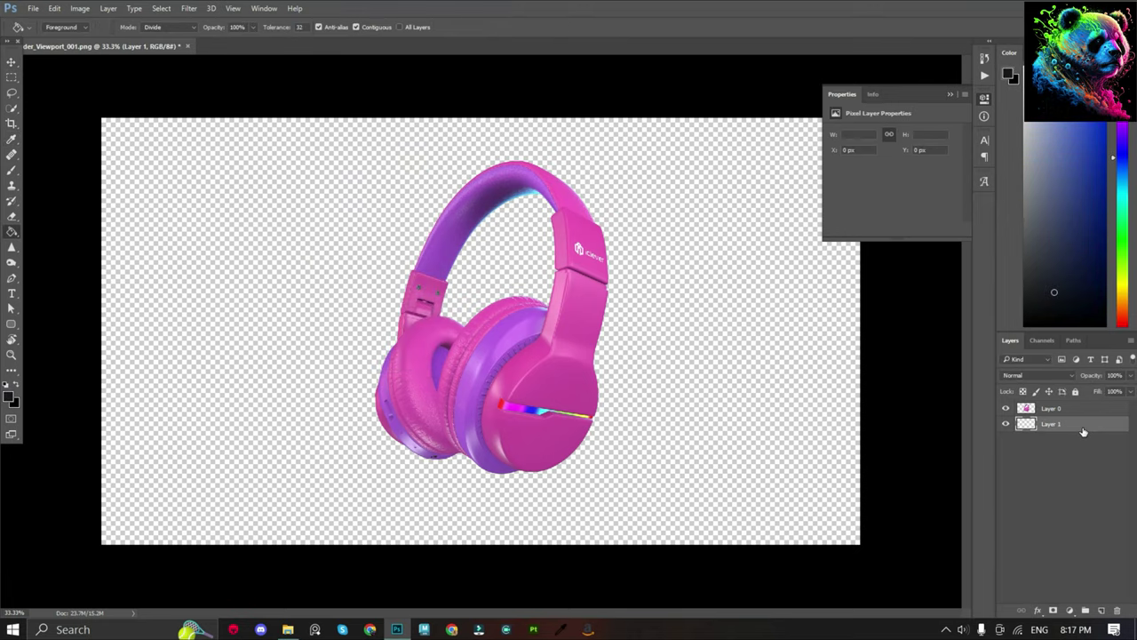
pyautogui.click(708, 309)
# Fine-tune the navy shade and refill the backdrop with the adjusted colour.
pyautogui.click(8, 396)
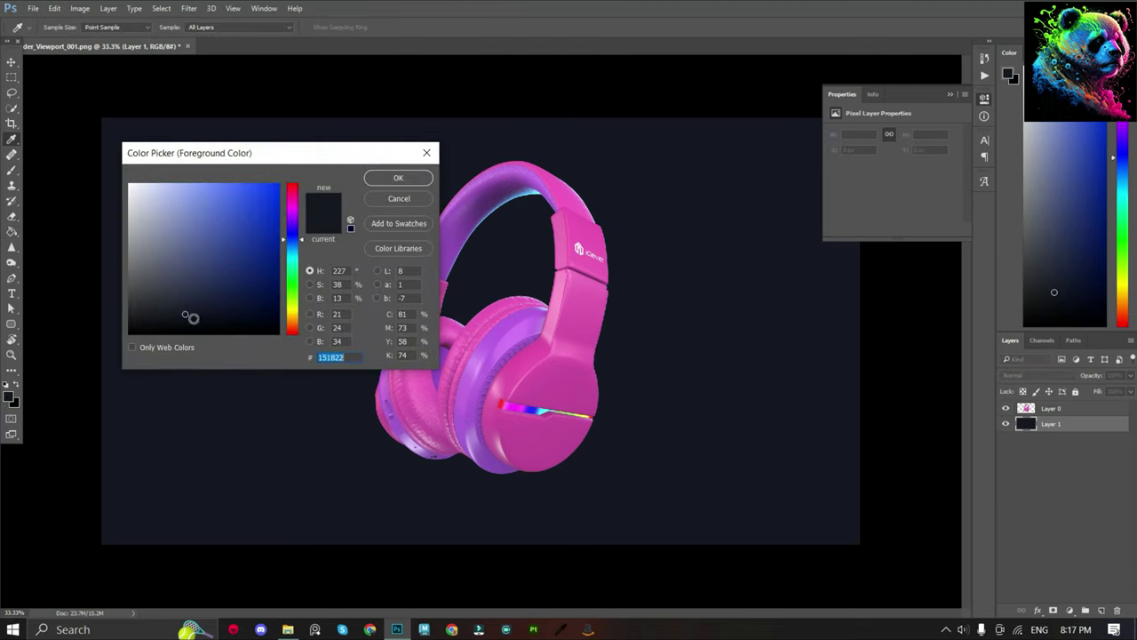
pyautogui.click(184, 311)
pyautogui.click(407, 177)
pyautogui.click(674, 305)
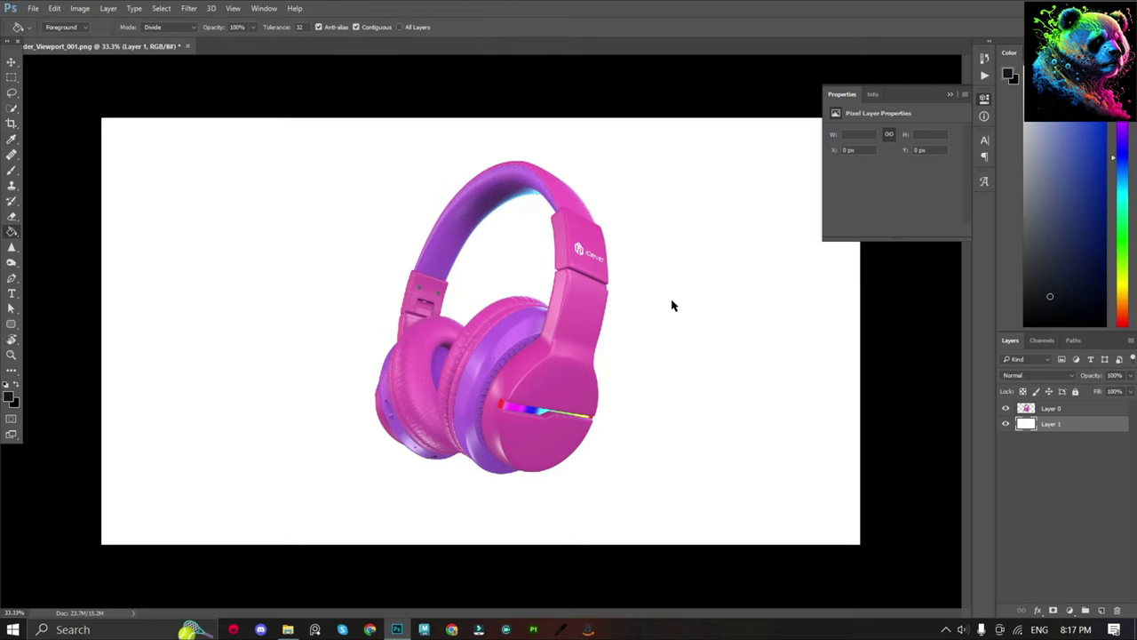
pyautogui.click(673, 305)
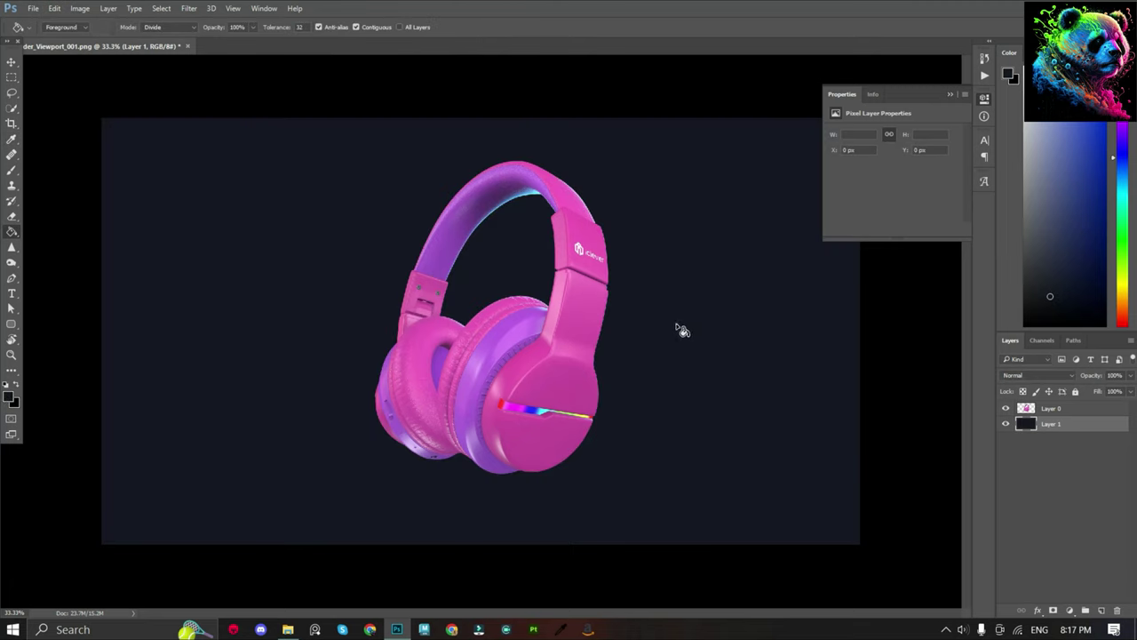
pyautogui.click(677, 326)
pyautogui.click(677, 326)
# Switch to the Move tool and select the headphones layer.
pyautogui.press('b')
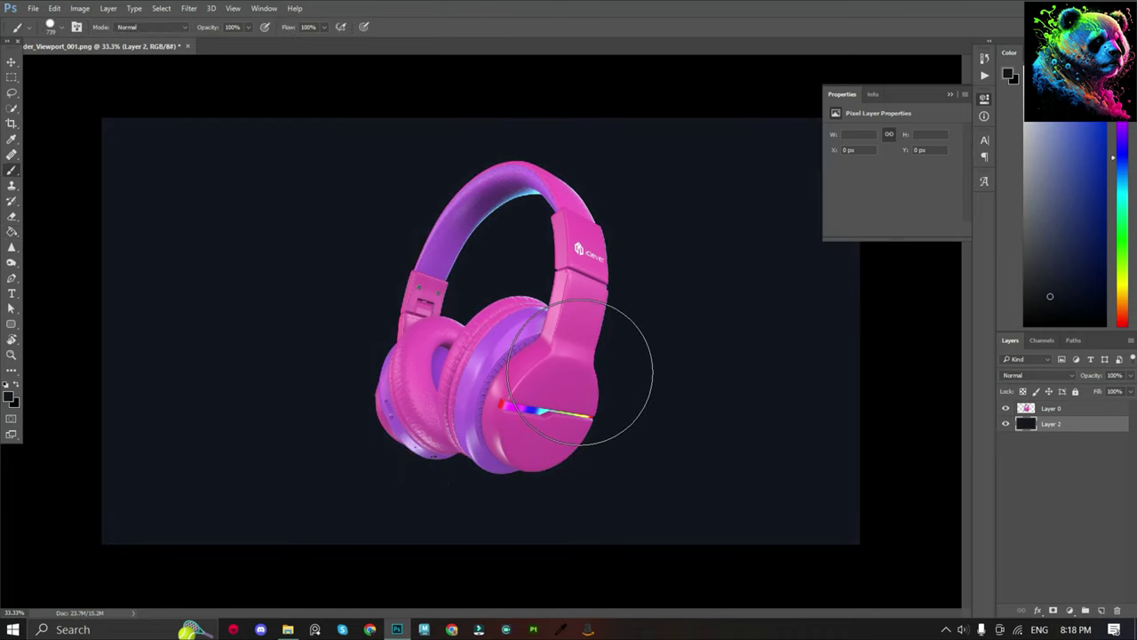
pyautogui.keyDown('alt'); pyautogui.scroll(-2, 591, 305); pyautogui.keyUp('alt')
pyautogui.keyDown('alt'); pyautogui.scroll(4, 591, 304); pyautogui.keyUp('alt')
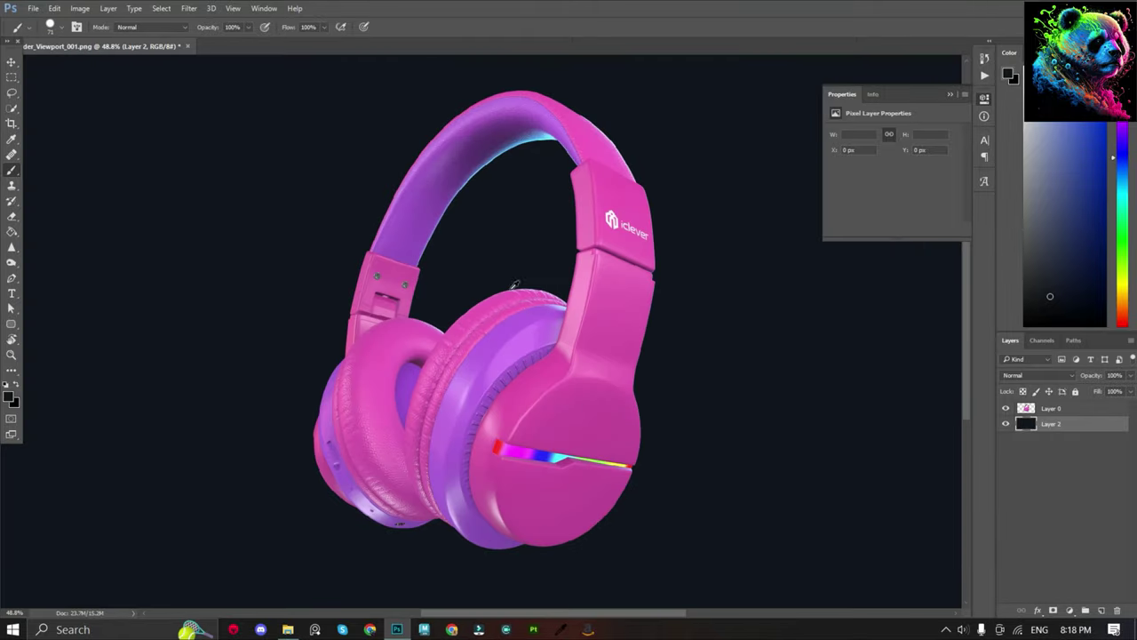
pyautogui.press('v')
pyautogui.keyDown('alt'); pyautogui.scroll(-1, 491, 271); pyautogui.keyUp('alt')
pyautogui.click(577, 237)
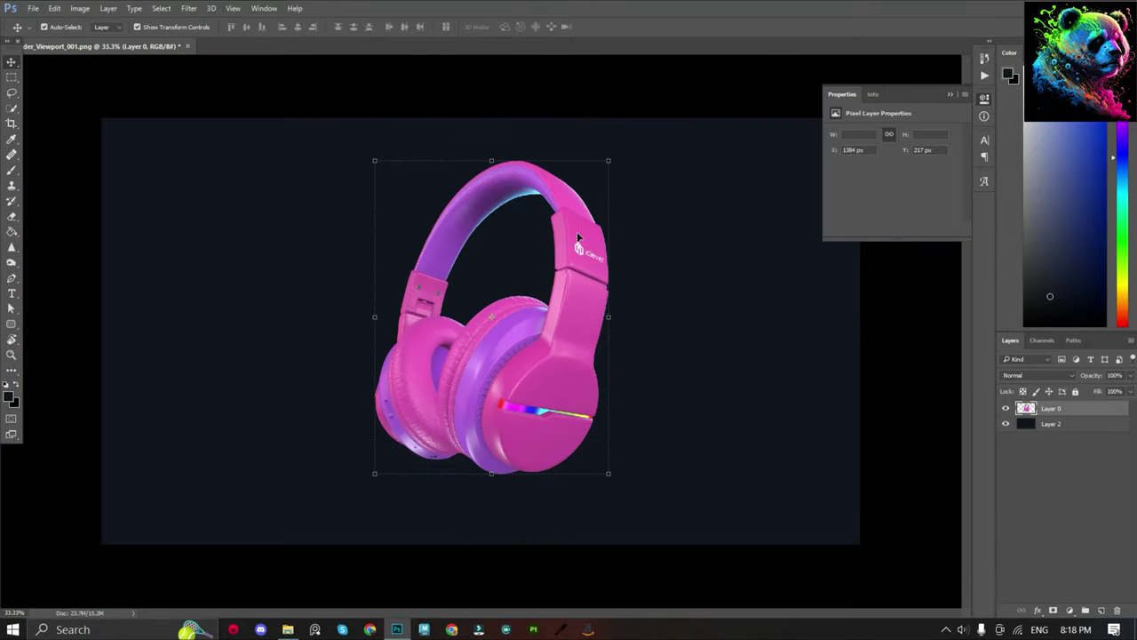
pyautogui.keyDown('alt'); pyautogui.scroll(-2, 634, 213); pyautogui.keyUp('alt')
pyautogui.keyDown('alt'); pyautogui.scroll(1, 635, 213); pyautogui.keyUp('alt')
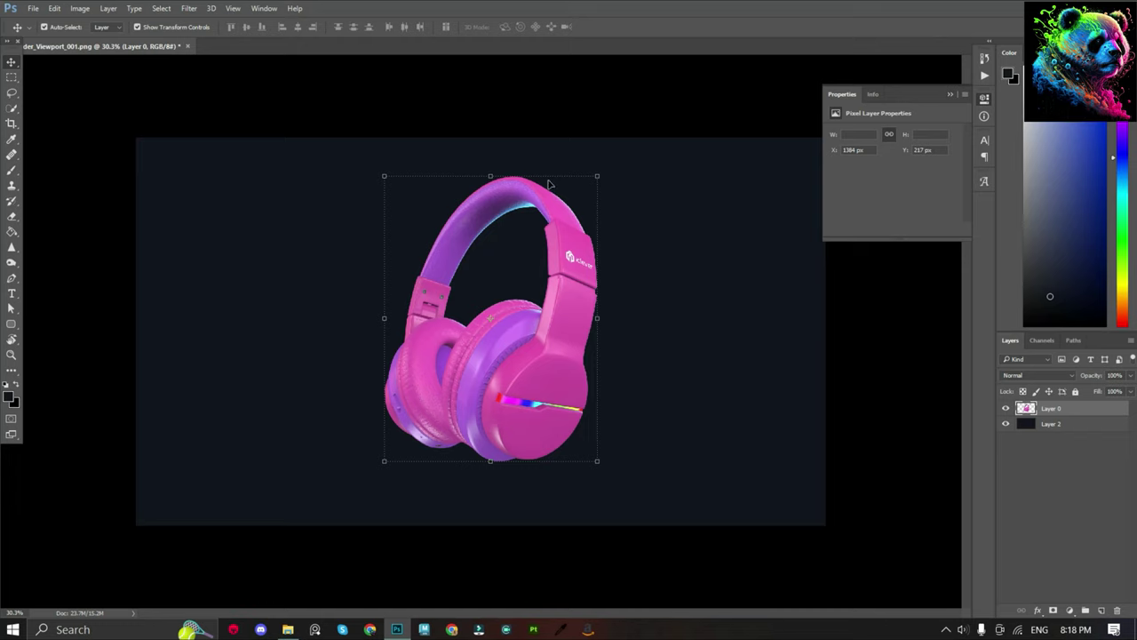
# Add a new Layer 3 and set the foreground colour to white.
pyautogui.hotkey('ctrl', 'shift', 'n')
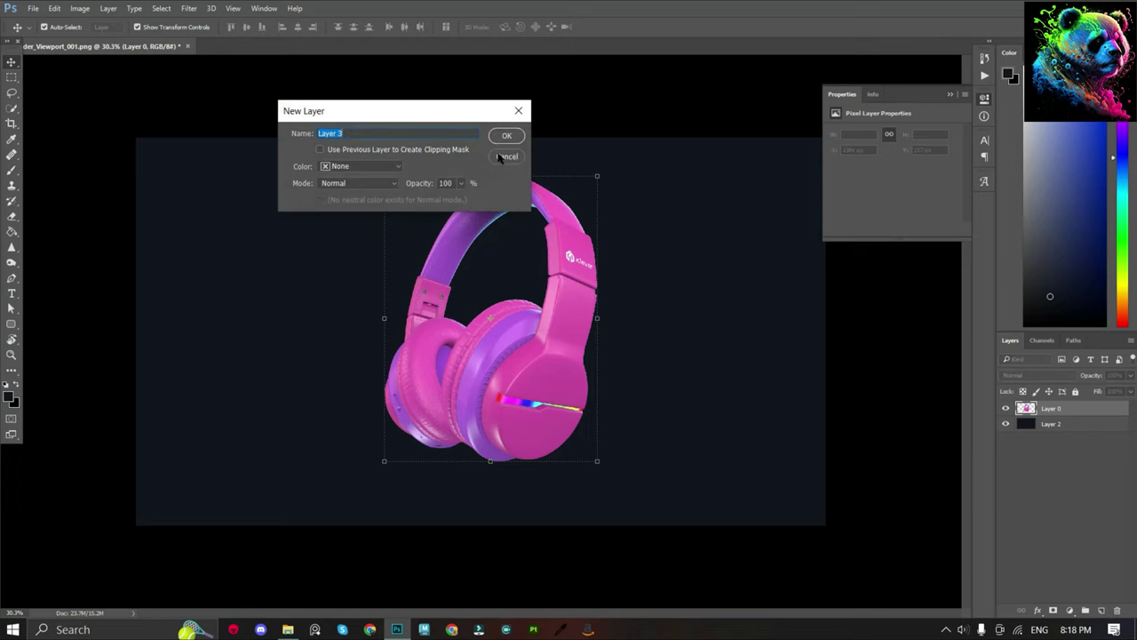
pyautogui.click(516, 135)
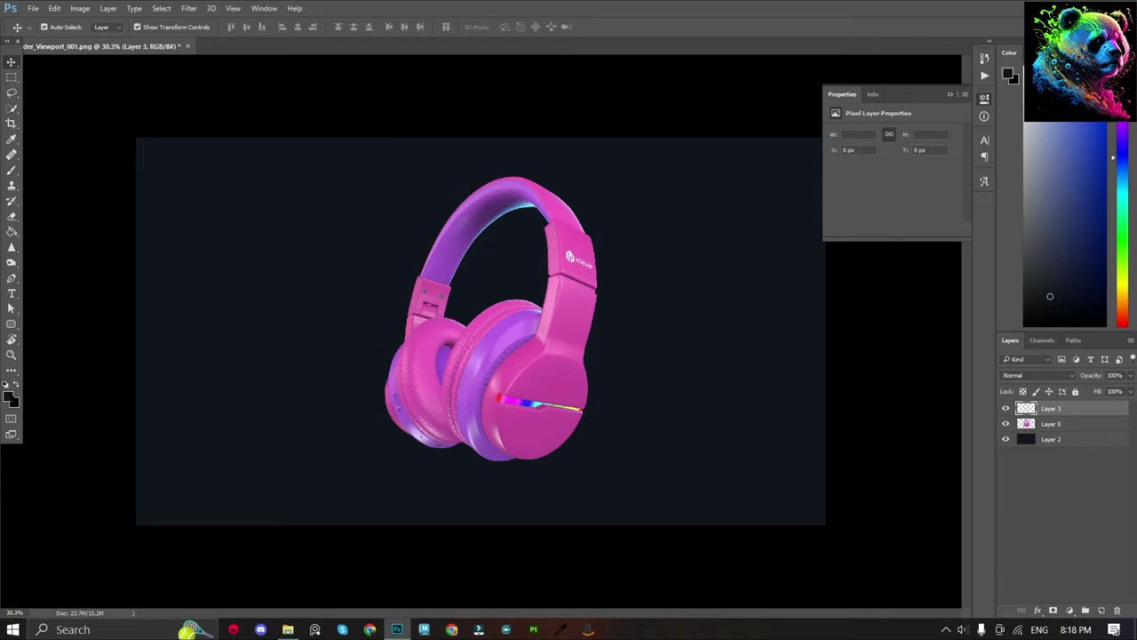
pyautogui.click(9, 398)
pyautogui.moveTo(229, 258); pyautogui.dragTo(69, 180)
pyautogui.click(415, 178)
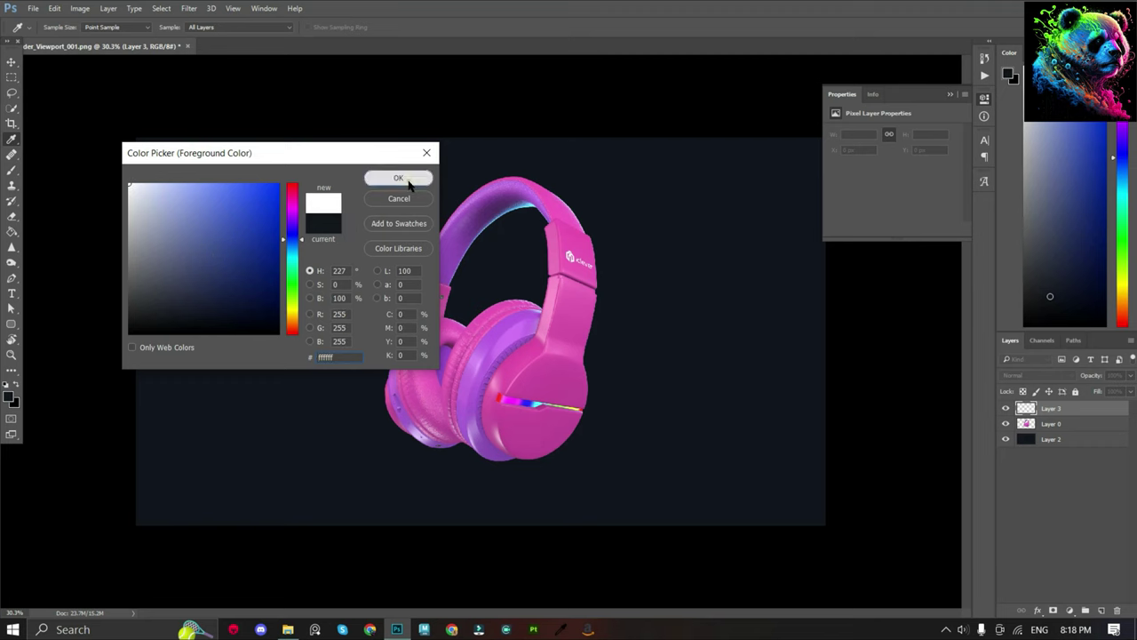
pyautogui.press('v')
pyautogui.keyDown('alt'); pyautogui.scroll(2, 502, 325); pyautogui.keyUp('alt')
pyautogui.keyDown('alt'); pyautogui.scroll(2, 502, 325); pyautogui.keyUp('alt')
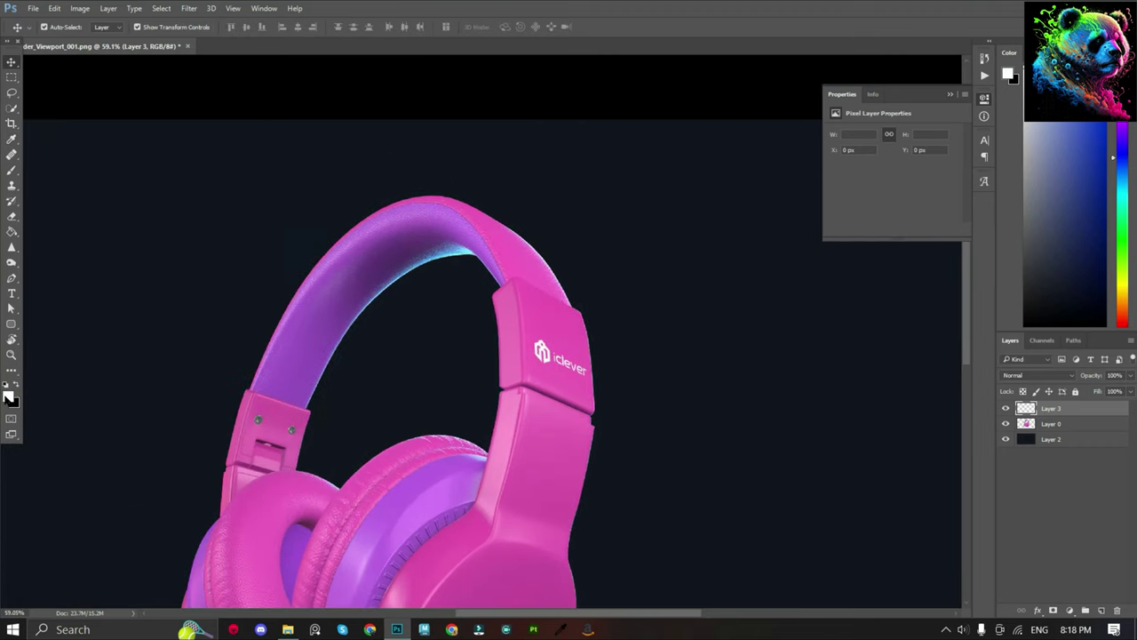
# Change the foreground colour to light cyan #35c7f7.
pyautogui.click(9, 397)
pyautogui.click(289, 255)
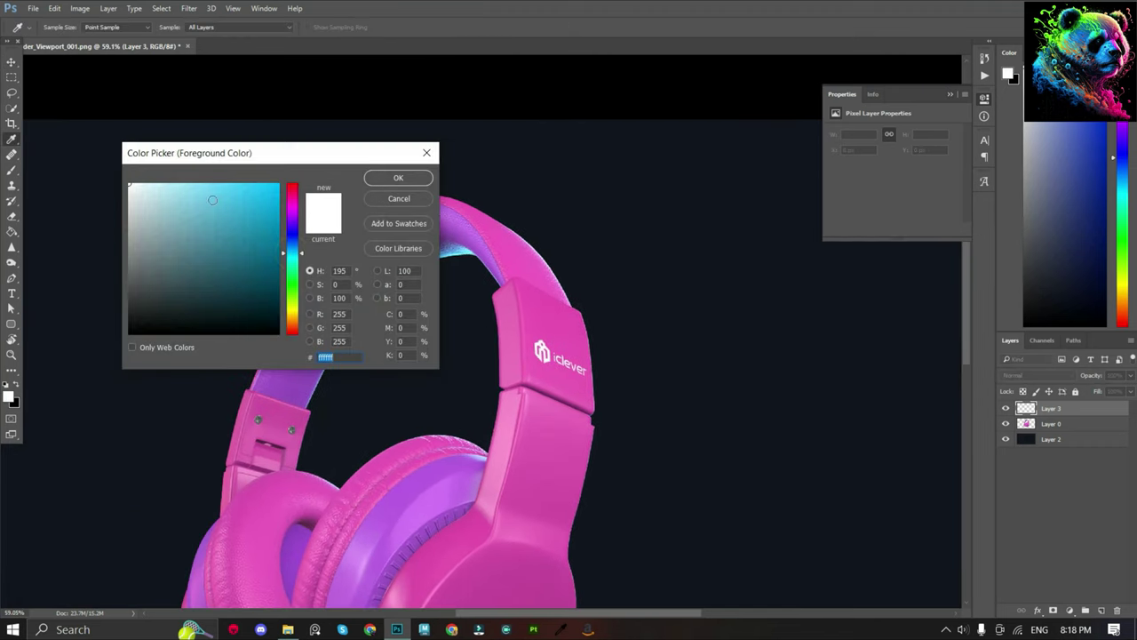
pyautogui.moveTo(182, 188); pyautogui.dragTo(210, 186)
pyautogui.click(249, 185)
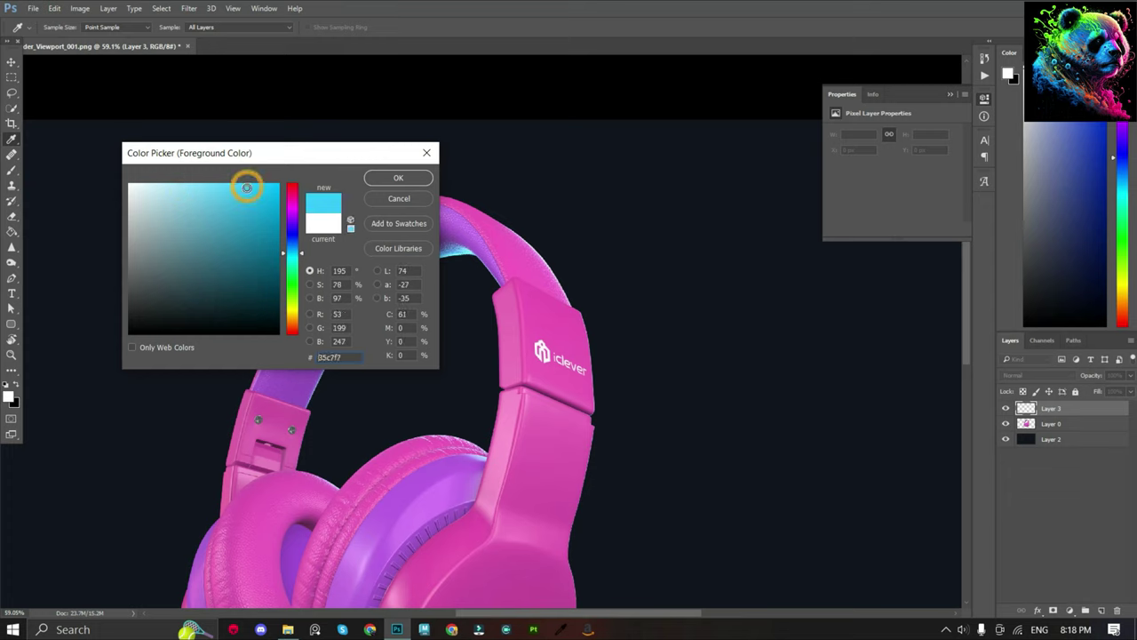
pyautogui.click(395, 178)
pyautogui.press('v')
# Brush a cyan wedge from near the canvas top down to the headband.
pyautogui.press('b')
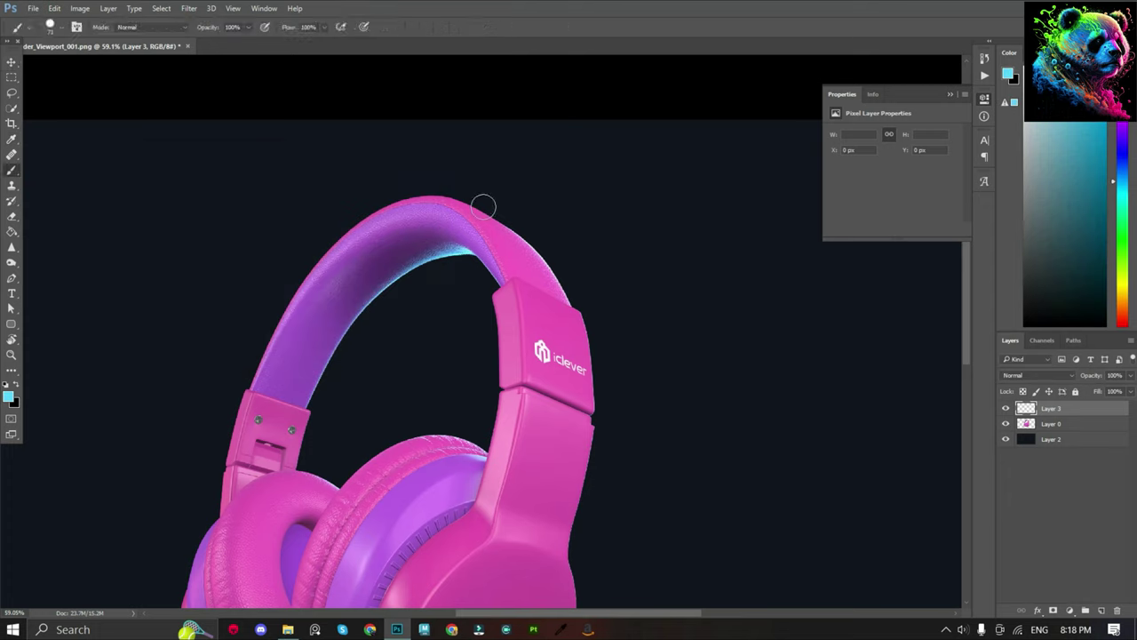
pyautogui.click(612, 124)
pyautogui.keyDown('shift'); pyautogui.click(425, 259); pyautogui.keyUp('shift')
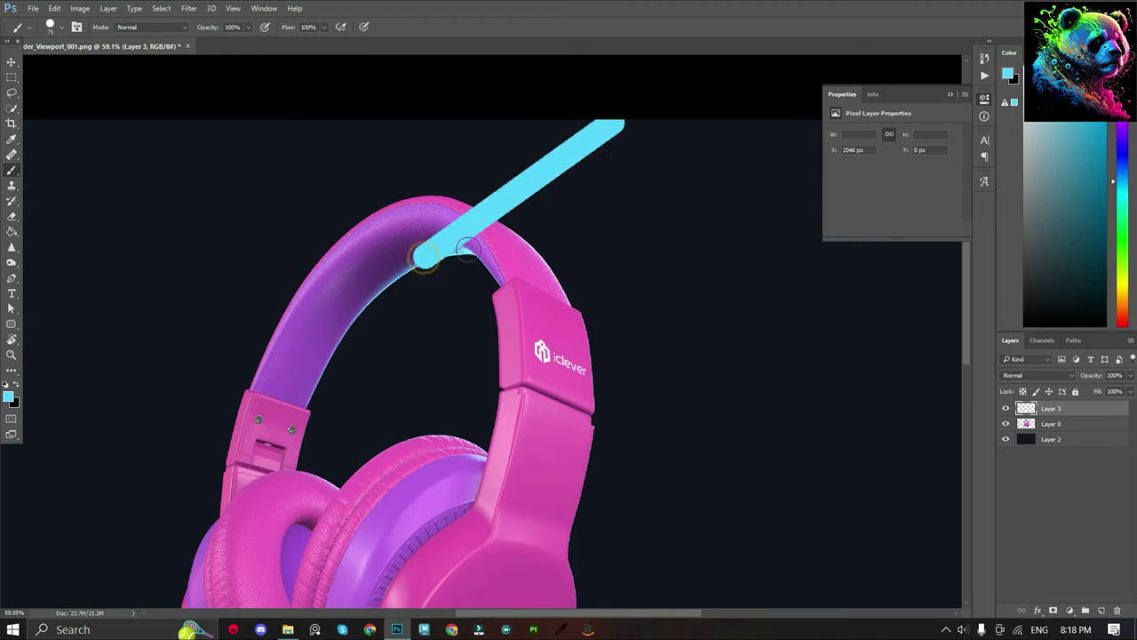
pyautogui.keyDown('shift'); pyautogui.click(483, 280); pyautogui.keyUp('shift')
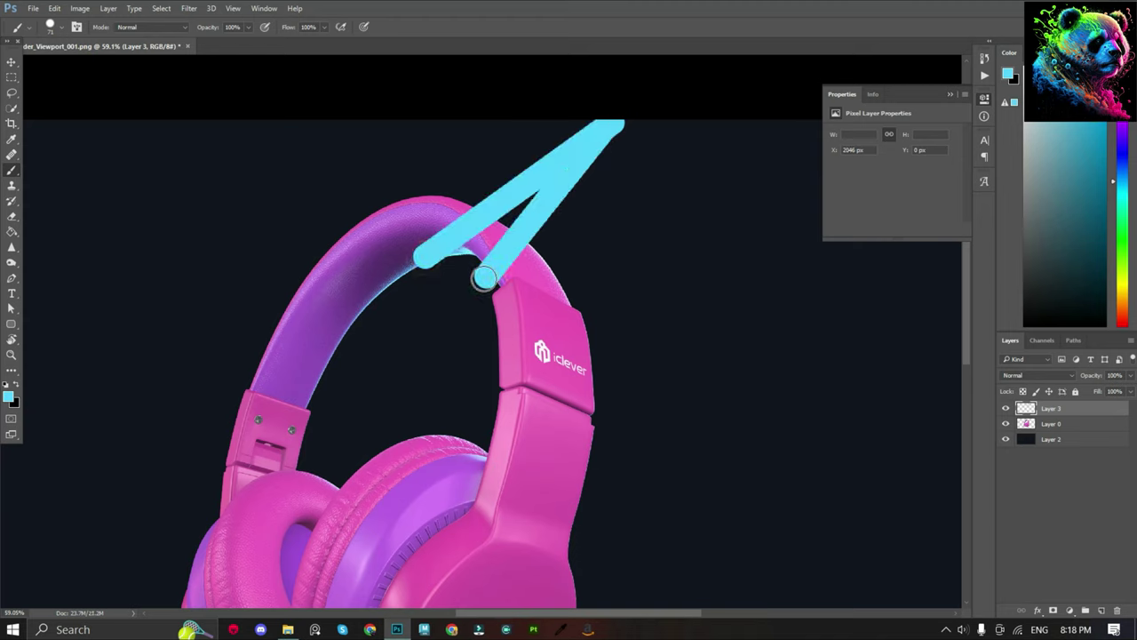
pyautogui.moveTo(483, 281)
pyautogui.mouseDown()
pyautogui.moveTo(476, 253)
pyautogui.moveTo(415, 254)
pyautogui.mouseUp()
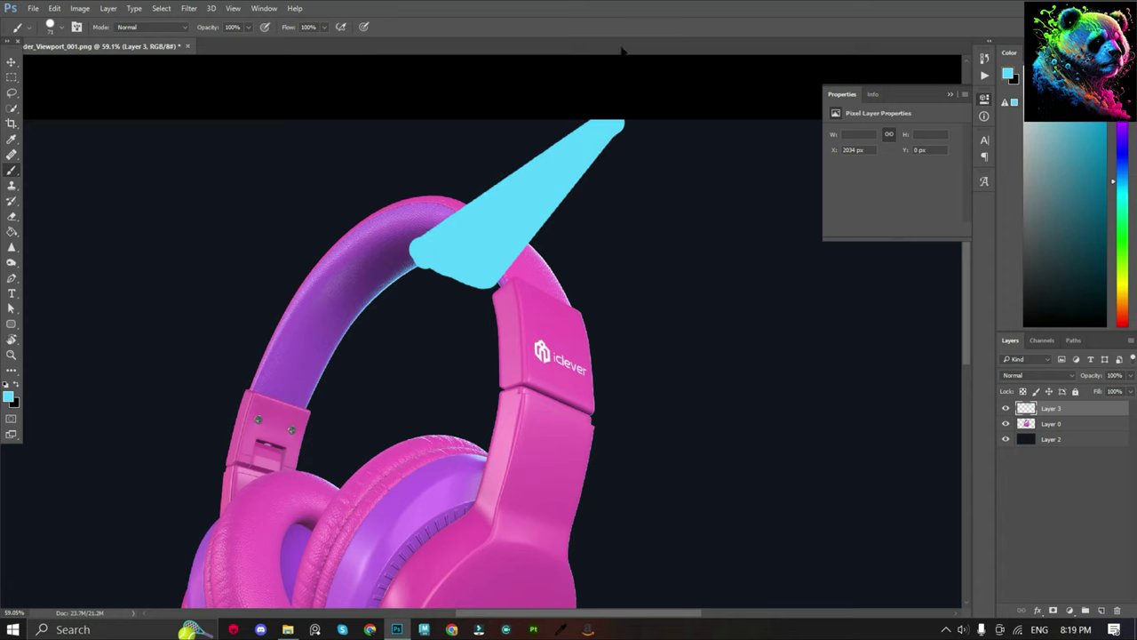
pyautogui.click(188, 9)
pyautogui.moveTo(222, 158)
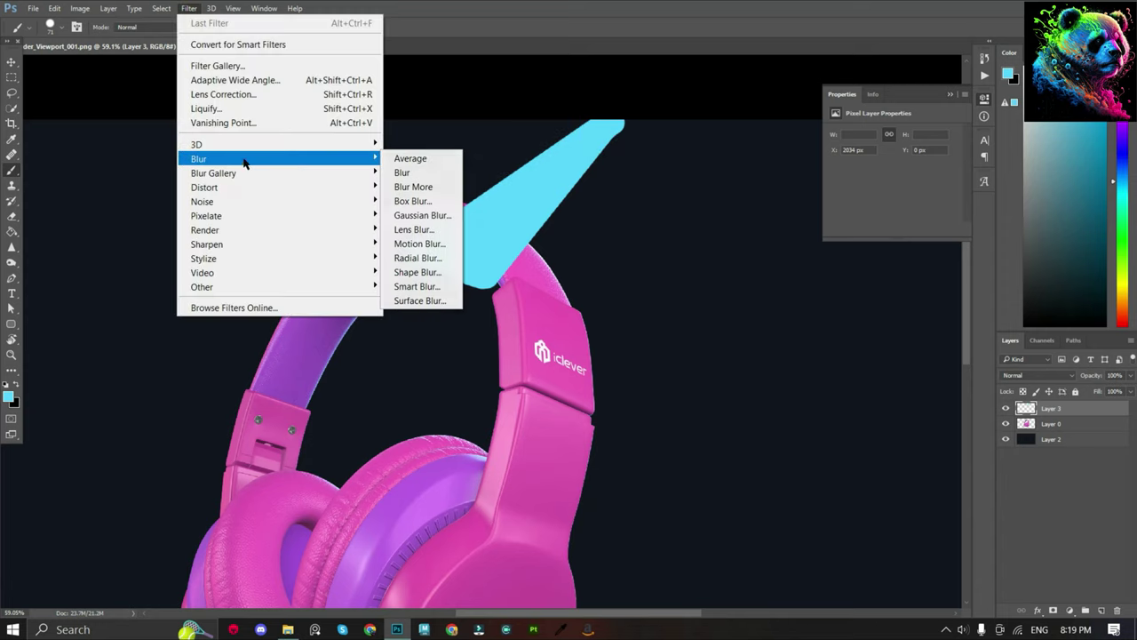
# Gaussian-blur the cyan wedge with a radius of about 202 px.
pyautogui.click(422, 215)
pyautogui.moveTo(593, 310); pyautogui.dragTo(645, 315)
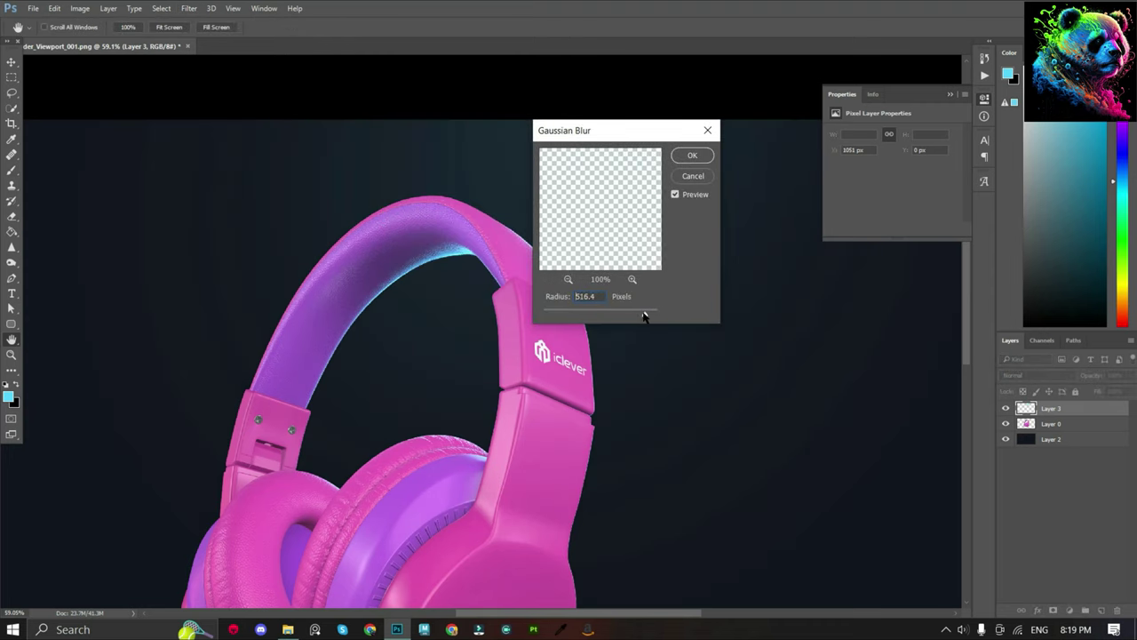
pyautogui.moveTo(649, 133); pyautogui.dragTo(710, 202)
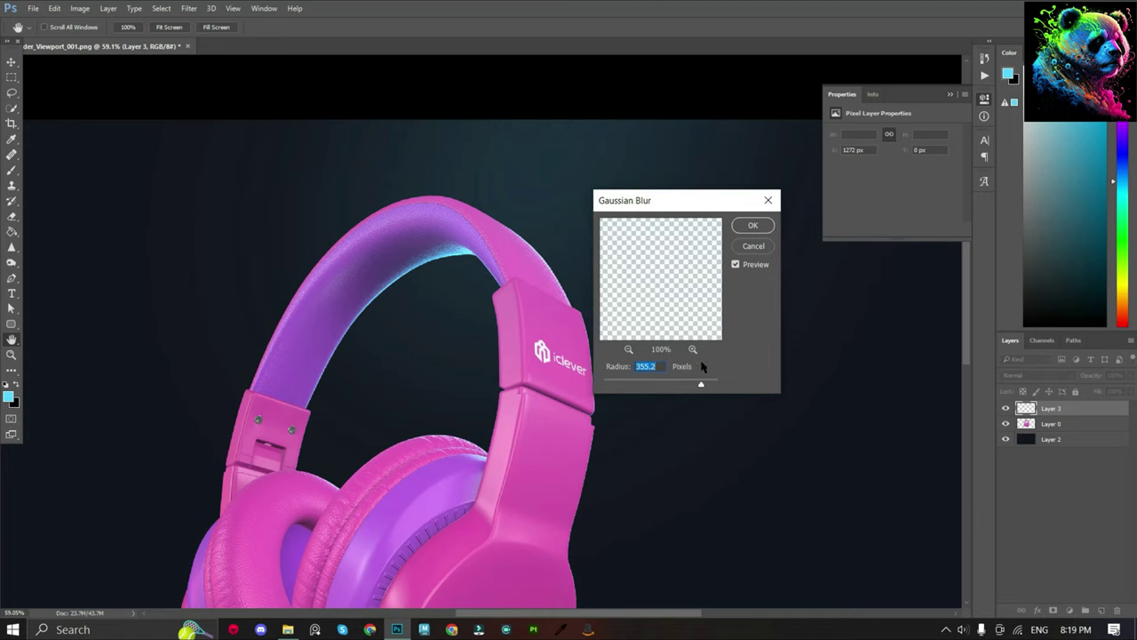
pyautogui.moveTo(696, 386); pyautogui.dragTo(697, 385)
pyautogui.click(752, 226)
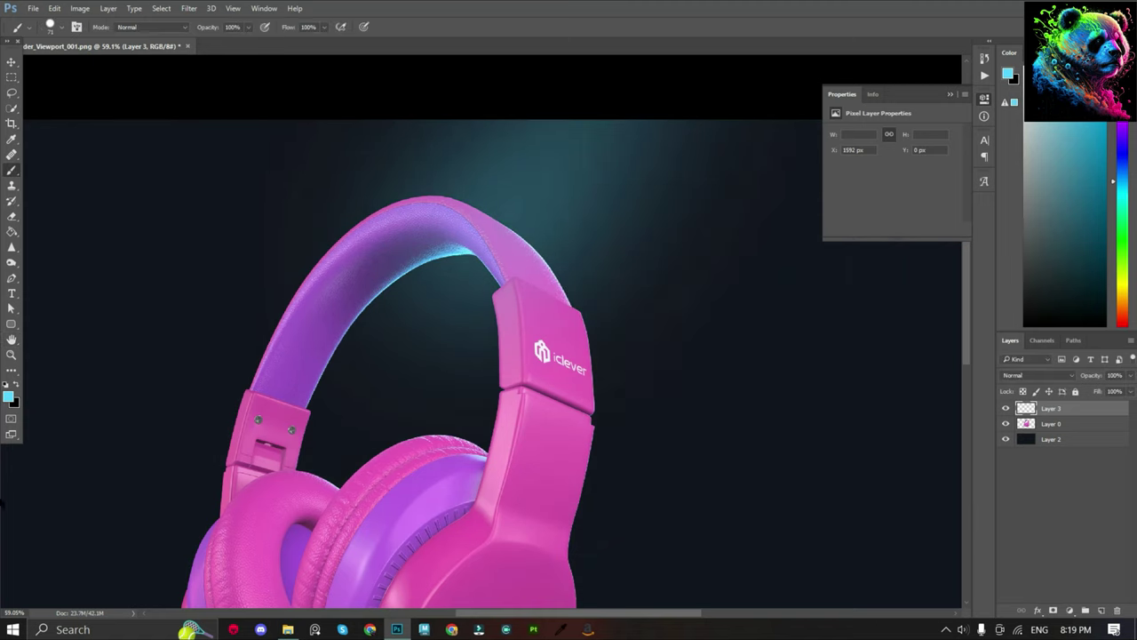
# Move Layer 3 beneath the headphones layer.
pyautogui.moveTo(1087, 409); pyautogui.dragTo(1087, 431)
pyautogui.keyDown('alt'); pyautogui.scroll(-5, 575, 163); pyautogui.keyUp('alt')
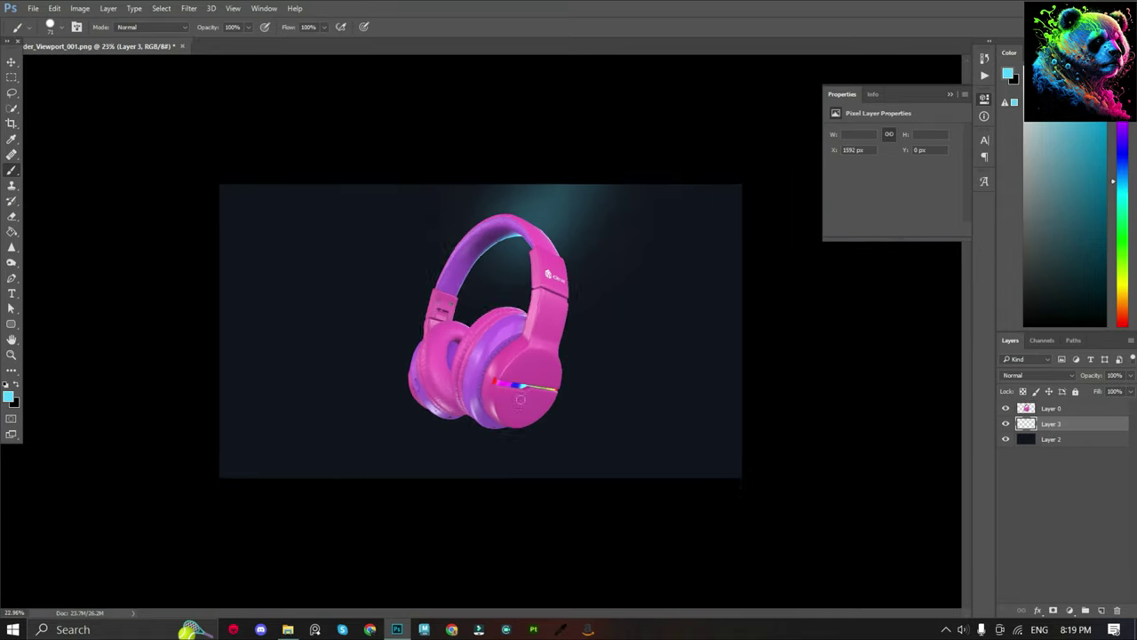
pyautogui.keyDown('alt'); pyautogui.scroll(1, 575, 163); pyautogui.keyUp('alt')
pyautogui.keyDown('alt'); pyautogui.scroll(3, 576, 163); pyautogui.keyUp('alt')
pyautogui.keyDown('alt'); pyautogui.scroll(-1, 571, 399); pyautogui.keyUp('alt')
pyautogui.keyDown('alt'); pyautogui.scroll(-1, 548, 336); pyautogui.keyUp('alt')
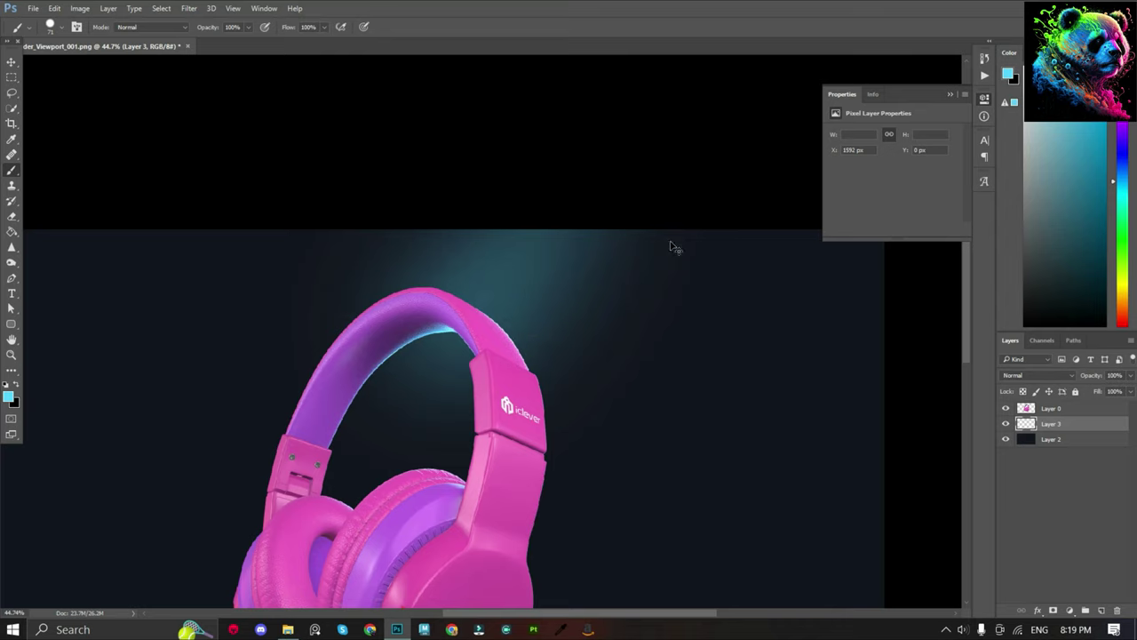
# Add a new Layer 4 and set the foreground colour to white.
pyautogui.hotkey('ctrl', 'shift', 'n')
pyautogui.press('Return')
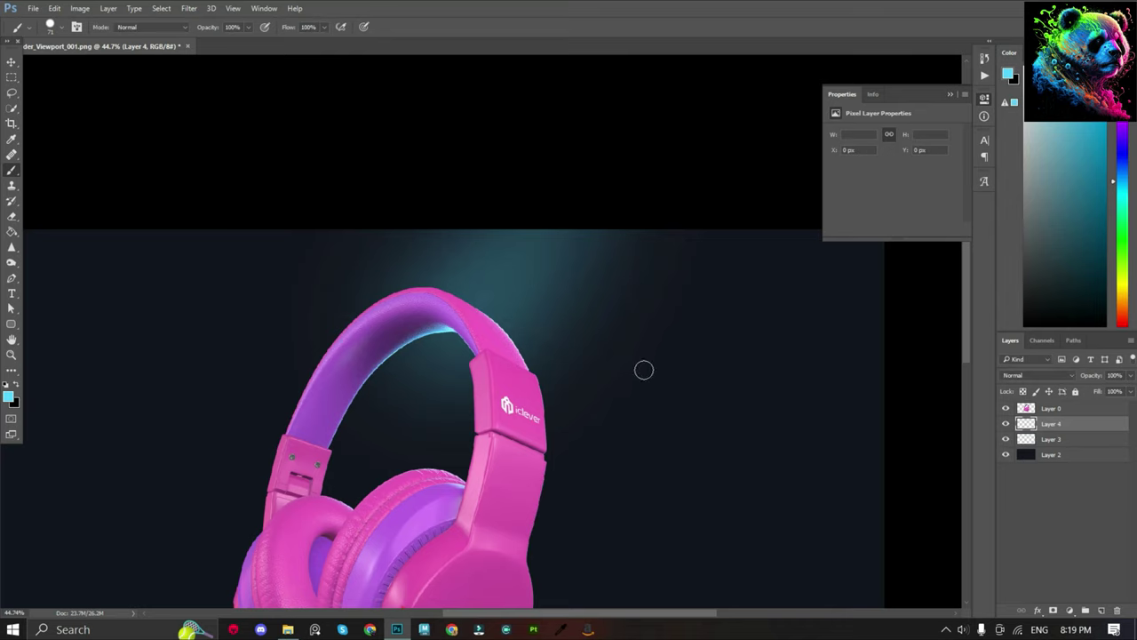
pyautogui.click(9, 397)
pyautogui.write('cdcdcd')
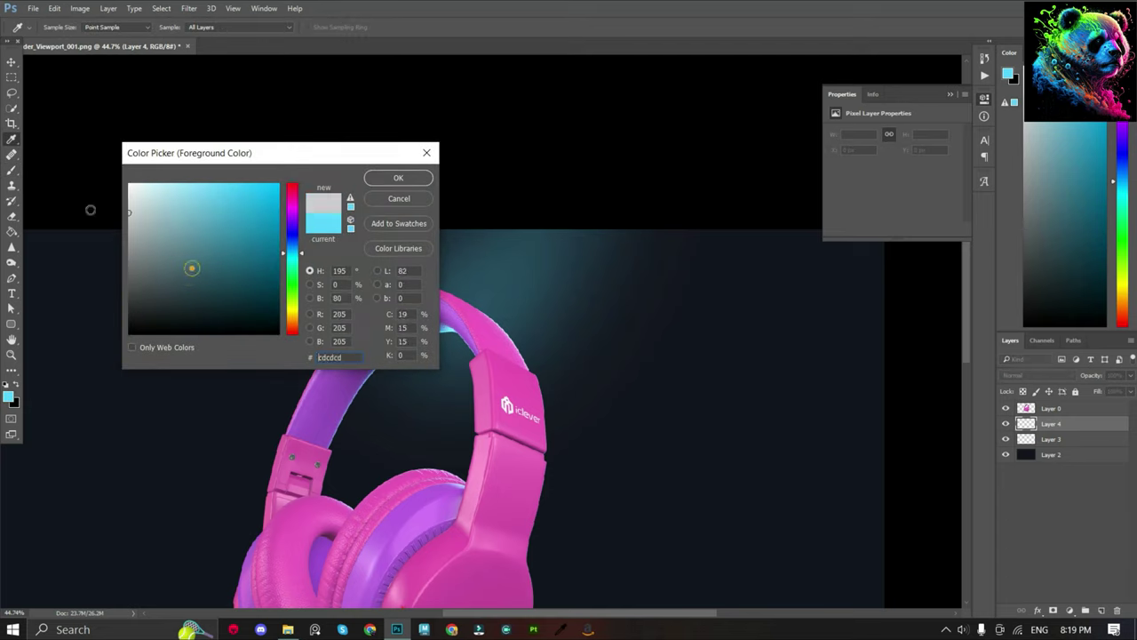
pyautogui.click(128, 180)
pyautogui.click(396, 177)
# Paint a white wedge from the headband up toward the canvas top.
pyautogui.keyDown('shift'); pyautogui.click(677, 242); pyautogui.keyUp('shift')
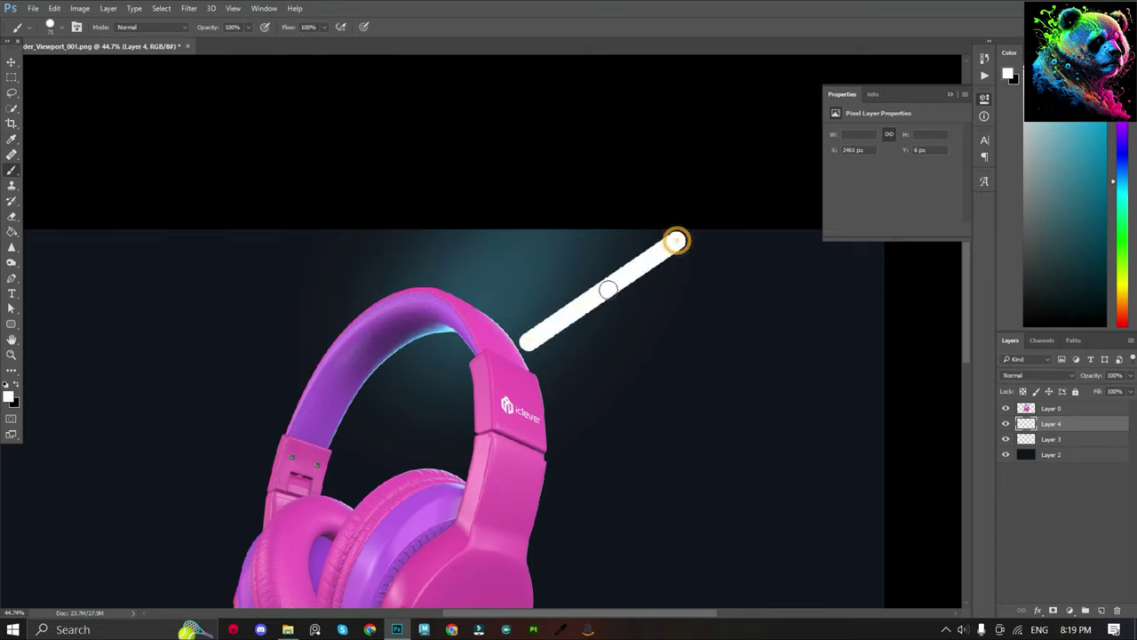
pyautogui.keyDown('shift'); pyautogui.click(508, 317); pyautogui.keyUp('shift')
pyautogui.moveTo(524, 333)
pyautogui.mouseDown()
pyautogui.moveTo(573, 297)
pyautogui.moveTo(528, 355)
pyautogui.moveTo(497, 318)
pyautogui.moveTo(531, 356)
pyautogui.mouseUp()
pyautogui.keyDown('shift'); pyautogui.click(698, 226); pyautogui.keyUp('shift')
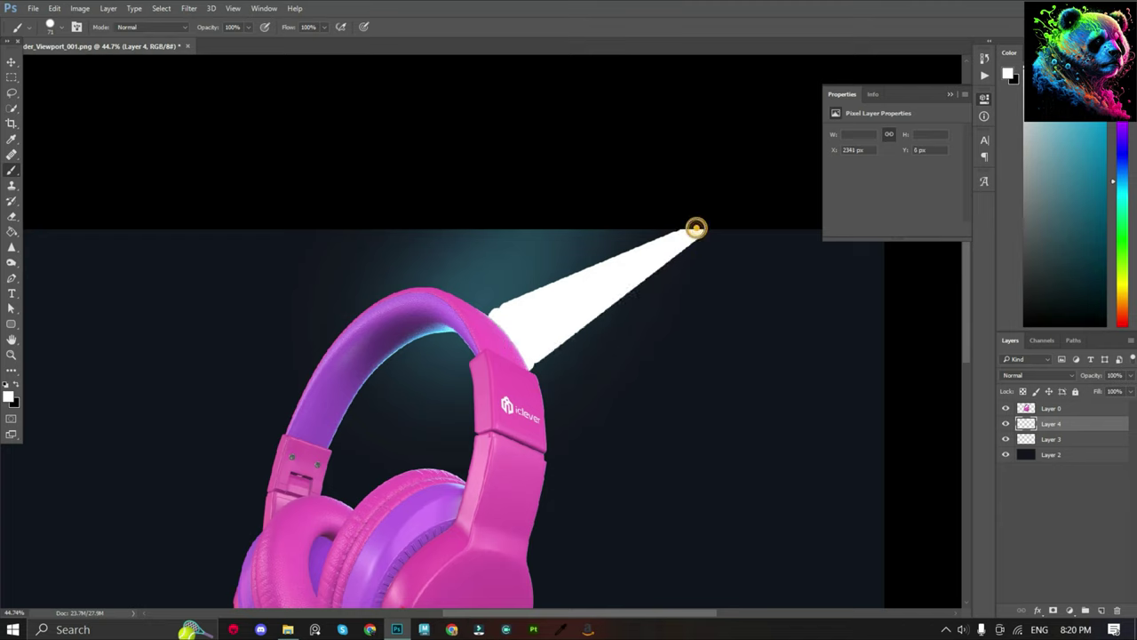
pyautogui.keyDown('shift'); pyautogui.click(495, 316); pyautogui.keyUp('shift')
pyautogui.keyDown('shift'); pyautogui.click(672, 229); pyautogui.keyUp('shift')
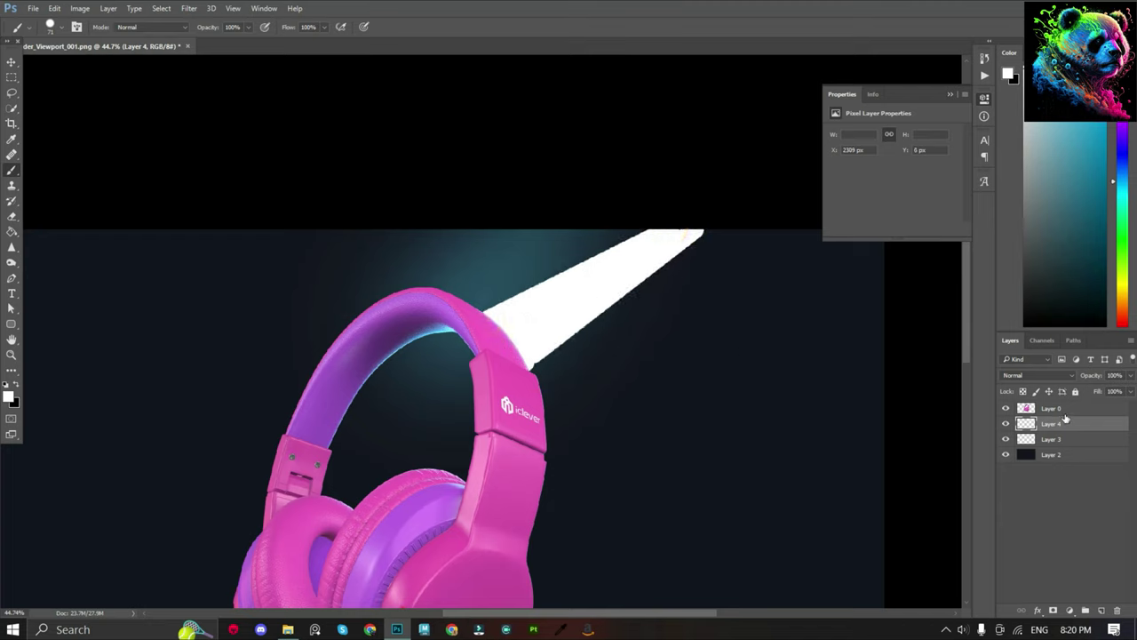
# Gaussian-blur the white wedge with a radius of about 240 px.
pyautogui.click(189, 8)
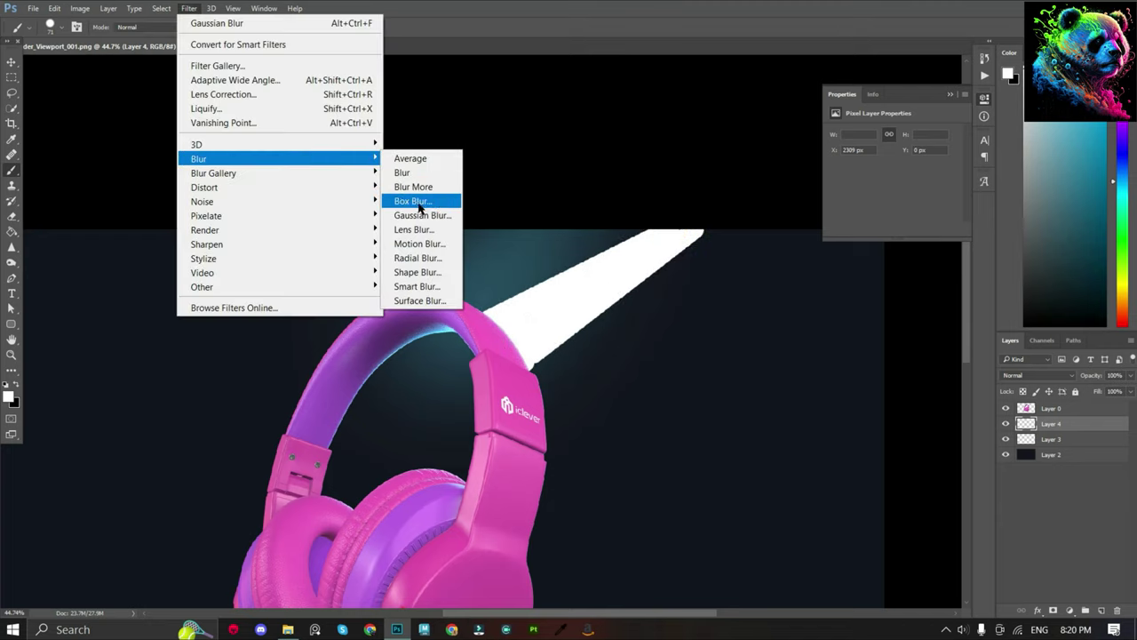
pyautogui.click(417, 213)
pyautogui.moveTo(695, 385); pyautogui.dragTo(697, 387)
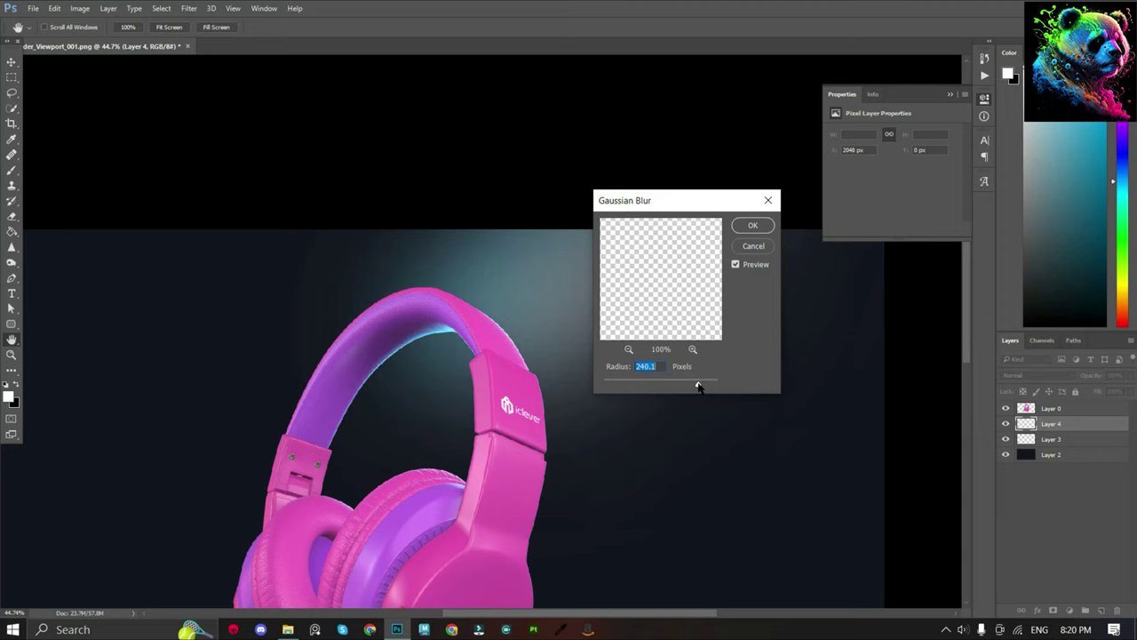
pyautogui.click(753, 225)
pyautogui.keyDown('alt'); pyautogui.scroll(-3, 551, 266); pyautogui.keyUp('alt')
# Move the Layer 4 glow to the right.
pyautogui.press('b')
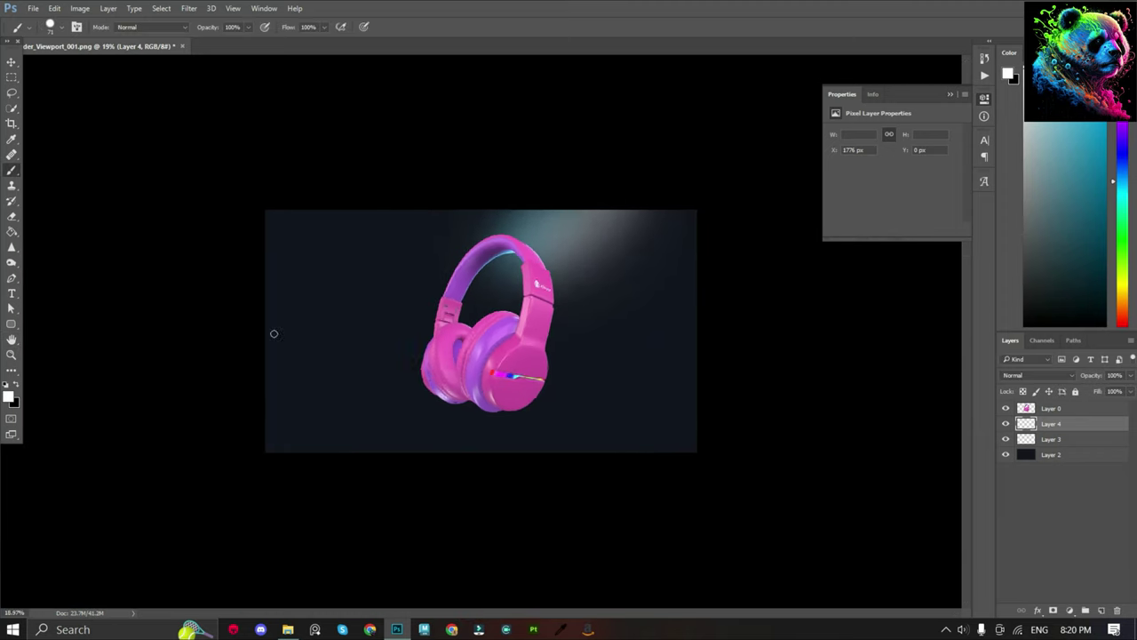
pyautogui.keyDown('alt'); pyautogui.scroll(5, 400, 374); pyautogui.keyUp('alt')
pyautogui.keyDown('alt'); pyautogui.scroll(-3, 497, 428); pyautogui.keyUp('alt')
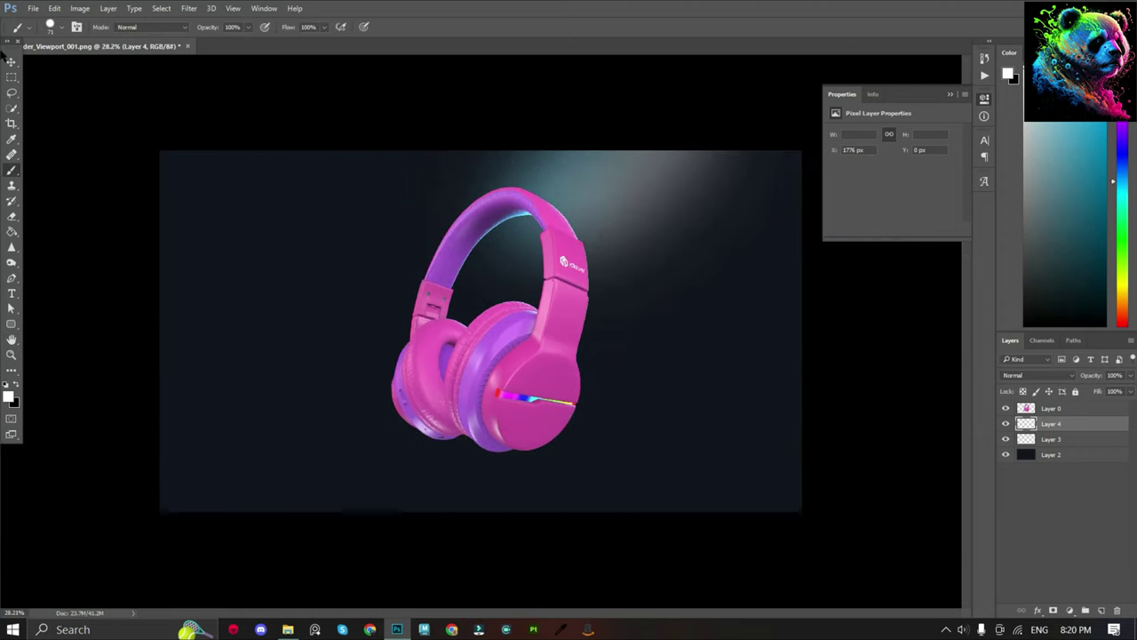
pyautogui.press('v')
pyautogui.keyDown('alt'); pyautogui.scroll(1, 482, 332); pyautogui.keyUp('alt')
pyautogui.moveTo(696, 175); pyautogui.dragTo(731, 172)
pyautogui.keyDown('alt'); pyautogui.scroll(-2, 764, 423); pyautogui.keyUp('alt')
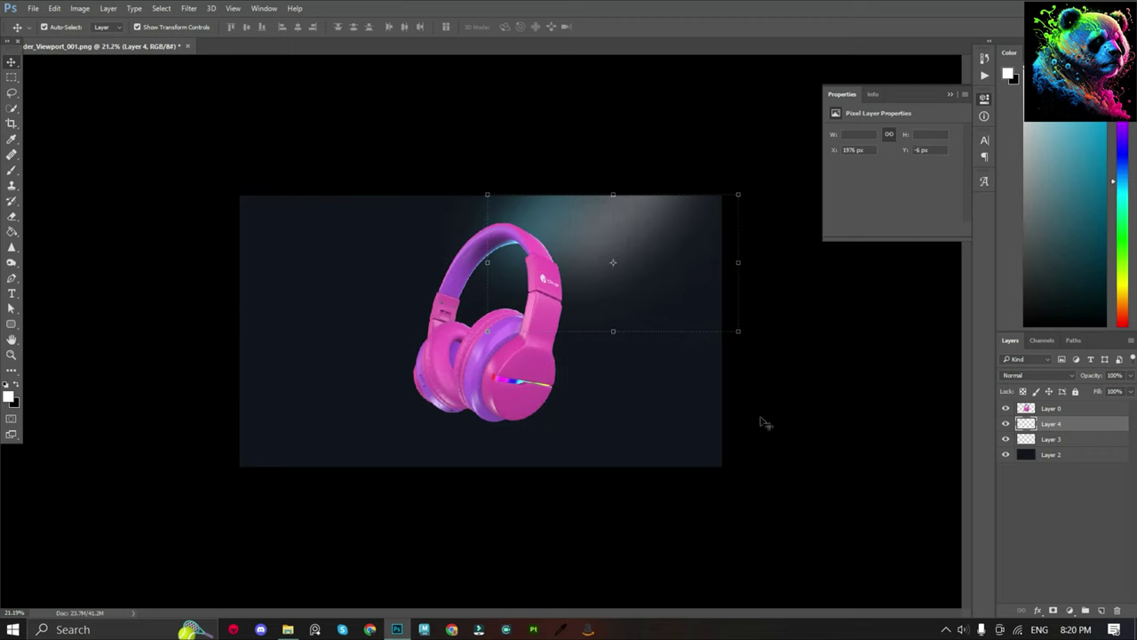
pyautogui.click(764, 423)
# Reposition the glow leftward so it sits behind the headband.
pyautogui.keyDown('alt'); pyautogui.scroll(2, 678, 246); pyautogui.keyUp('alt')
pyautogui.keyDown('alt'); pyautogui.scroll(2, 604, 386); pyautogui.keyUp('alt')
pyautogui.moveTo(604, 386)
pyautogui.mouseDown()
pyautogui.moveTo(557, 285)
pyautogui.moveTo(587, 327)
pyautogui.mouseUp()
pyautogui.moveTo(703, 234)
pyautogui.mouseDown()
pyautogui.moveTo(622, 223)
pyautogui.moveTo(643, 226)
pyautogui.mouseUp()
pyautogui.keyDown('alt'); pyautogui.scroll(-3, 658, 317); pyautogui.keyUp('alt')
pyautogui.click(881, 348)
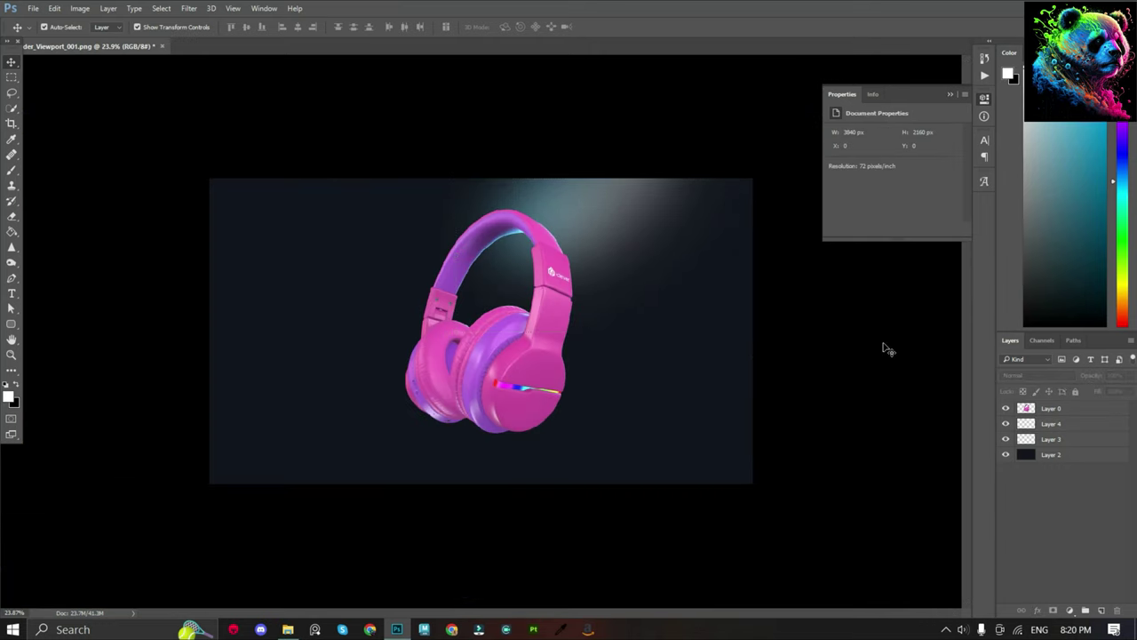
pyautogui.keyDown('alt'); pyautogui.scroll(2, 622, 196); pyautogui.keyUp('alt')
pyautogui.keyDown('alt'); pyautogui.scroll(2, 595, 206); pyautogui.keyUp('alt')
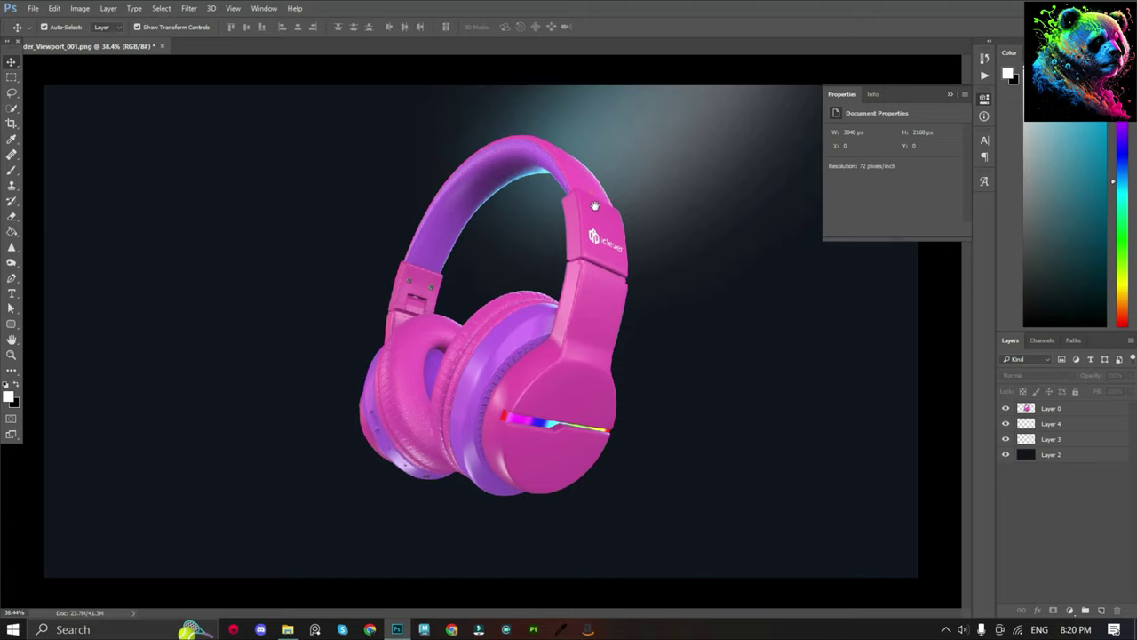
# Toggle Layer 3 and Layer 4 visibility to compare the cyan and grey glows.
pyautogui.click(1006, 439)
pyautogui.click(1005, 439)
pyautogui.click(1005, 423)
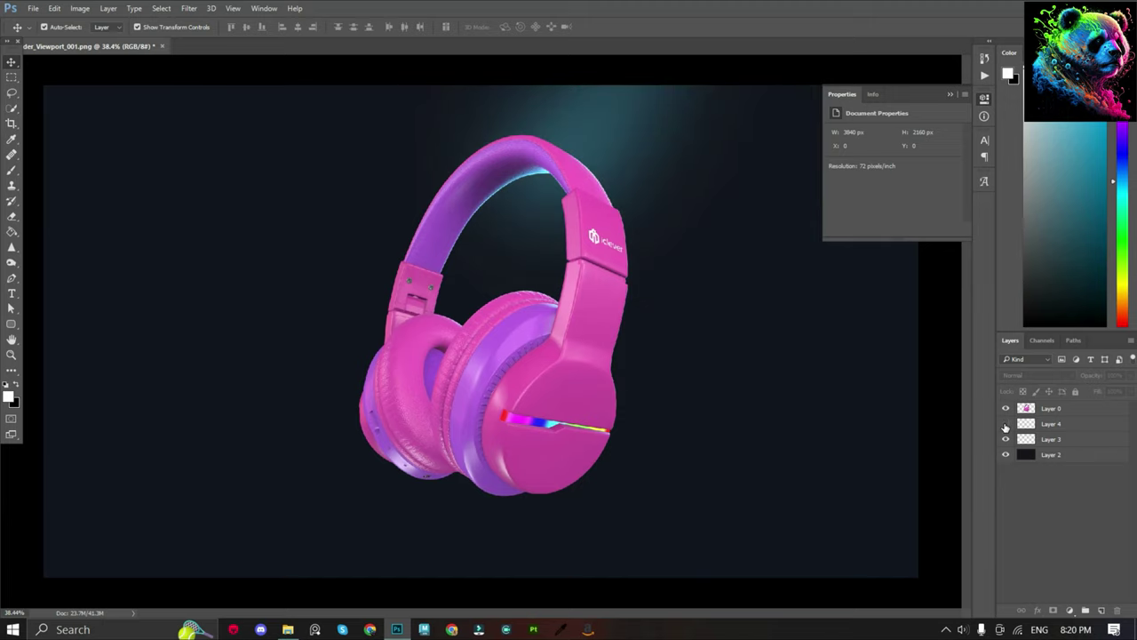
pyautogui.click(1006, 423)
pyautogui.click(1005, 439)
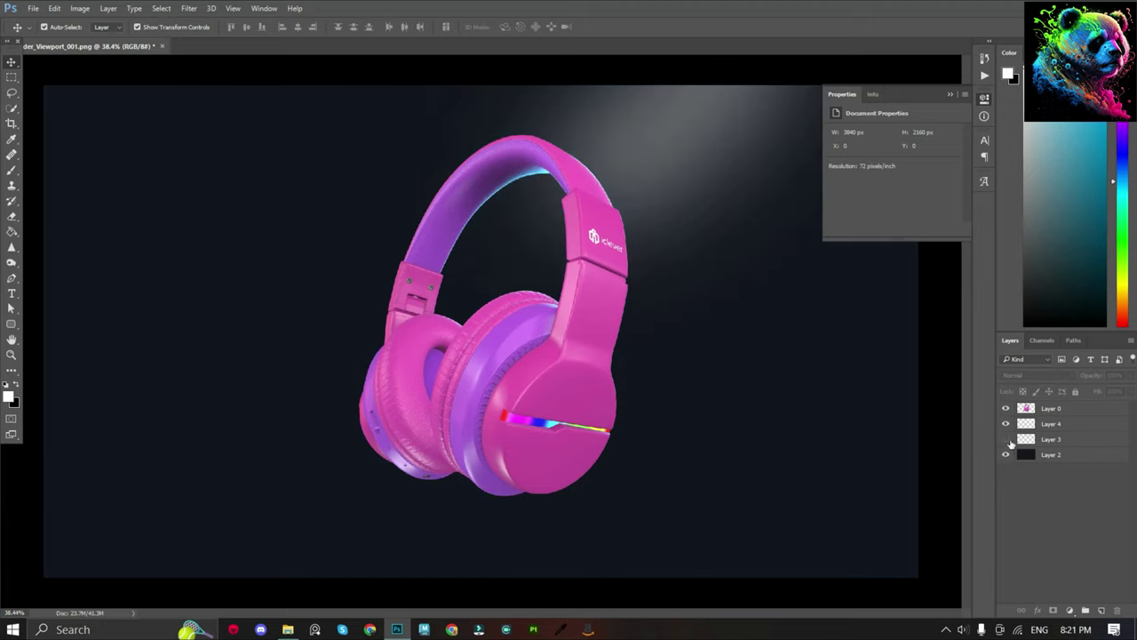
pyautogui.click(1006, 438)
pyautogui.click(1005, 439)
pyautogui.click(1006, 439)
pyautogui.click(1029, 425)
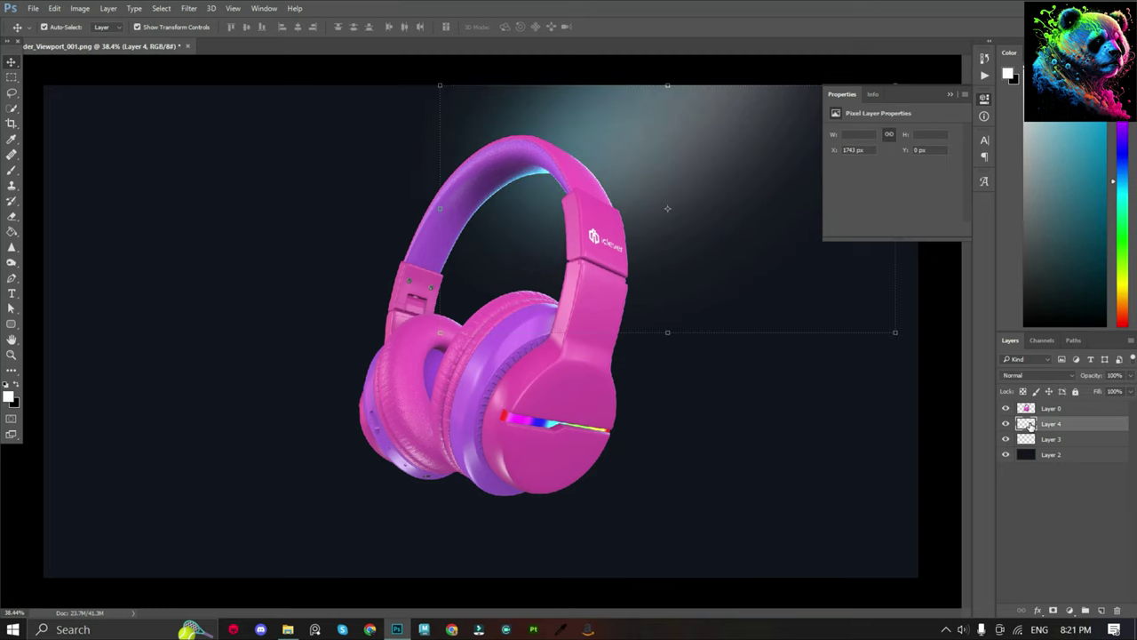
# Delete the grey glow layer and duplicate the cyan glow, shifting the copy right.
pyautogui.press('Delete')
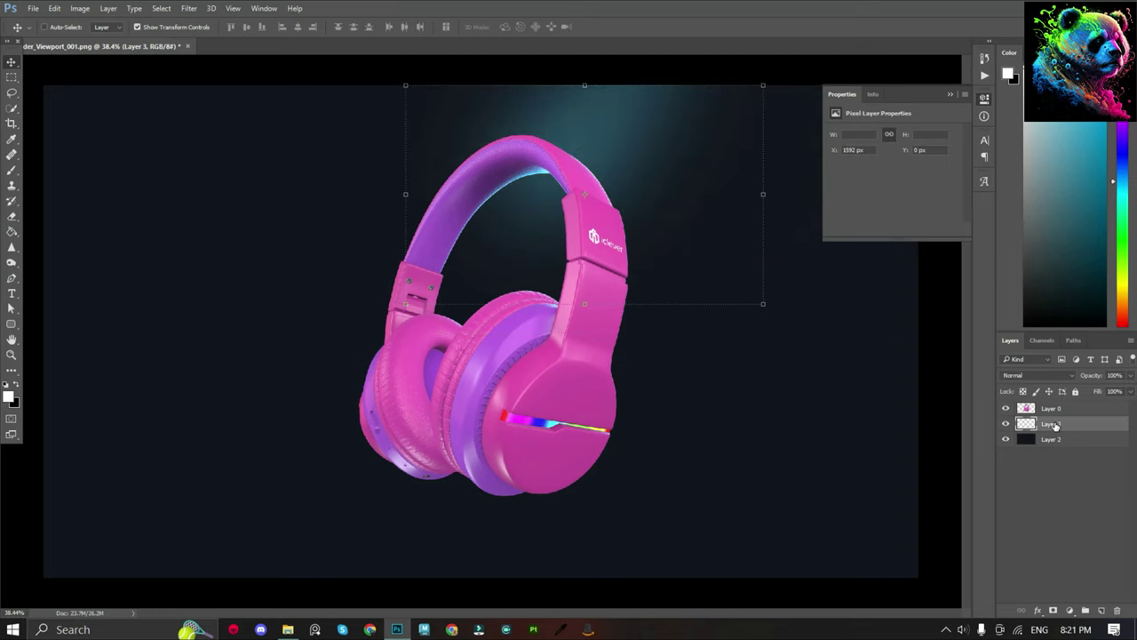
pyautogui.keyDown('alt'); pyautogui.moveTo(544, 154); pyautogui.dragTo(722, 154); pyautogui.keyUp('alt')
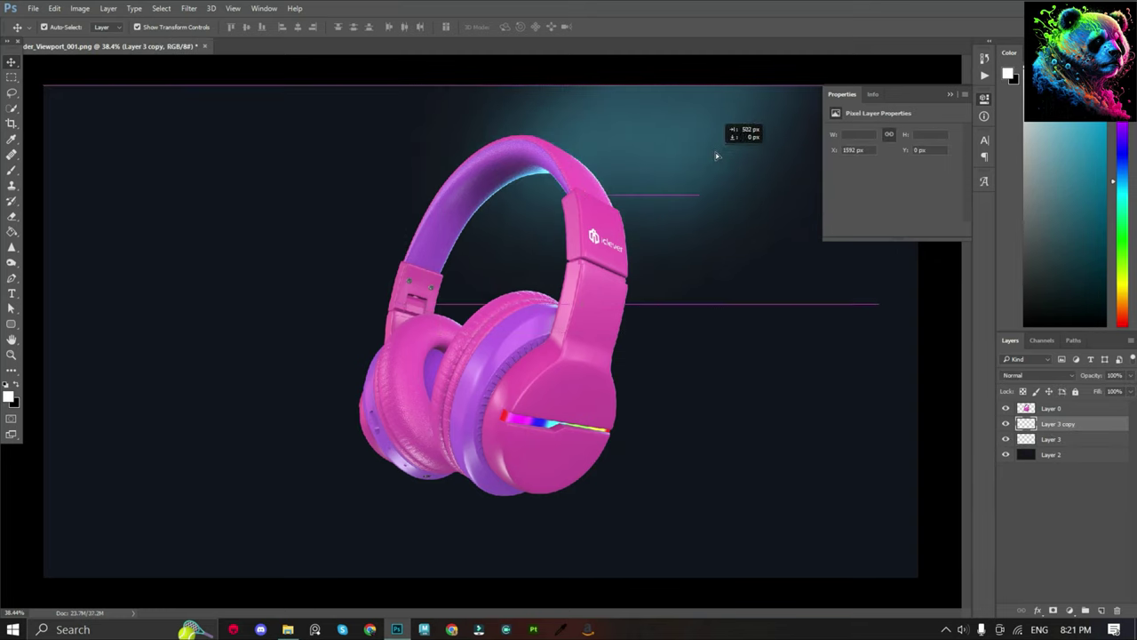
pyautogui.hotkey('ctrl', 't')
pyautogui.hotkey('ctrl', '-')
# Rotate the glow copy about 32° and stretch it into a diagonal beam.
pyautogui.moveTo(777, 325); pyautogui.dragTo(692, 343)
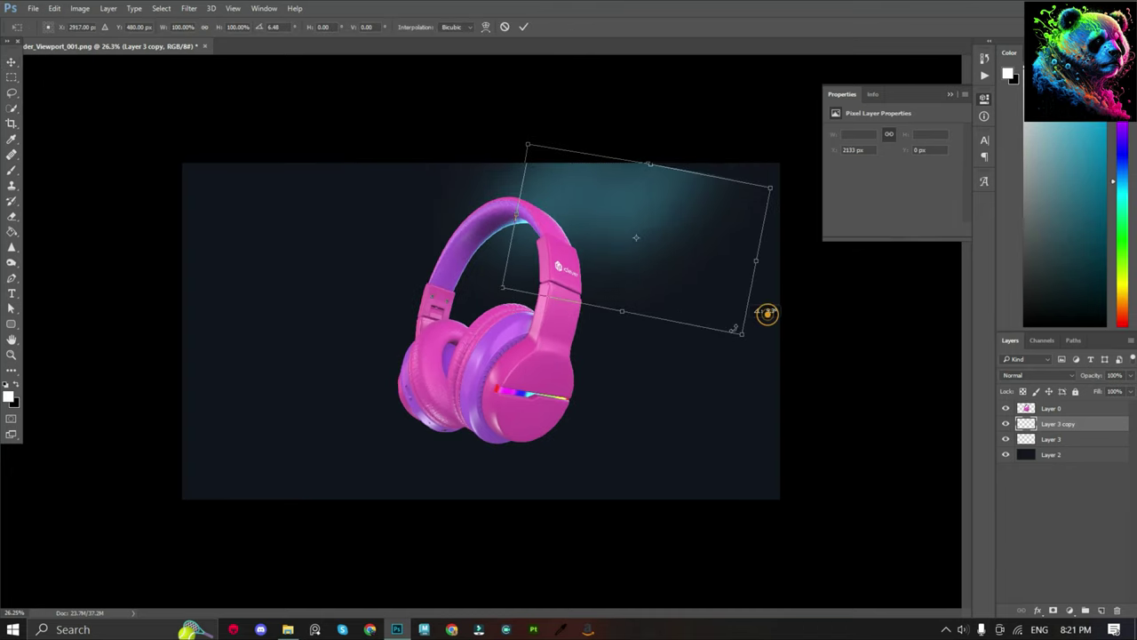
pyautogui.hotkey('ctrl', '+')
pyautogui.moveTo(717, 141)
pyautogui.mouseDown()
pyautogui.moveTo(696, 189)
pyautogui.moveTo(735, 68)
pyautogui.mouseUp()
pyautogui.hotkey('ctrl', '-')
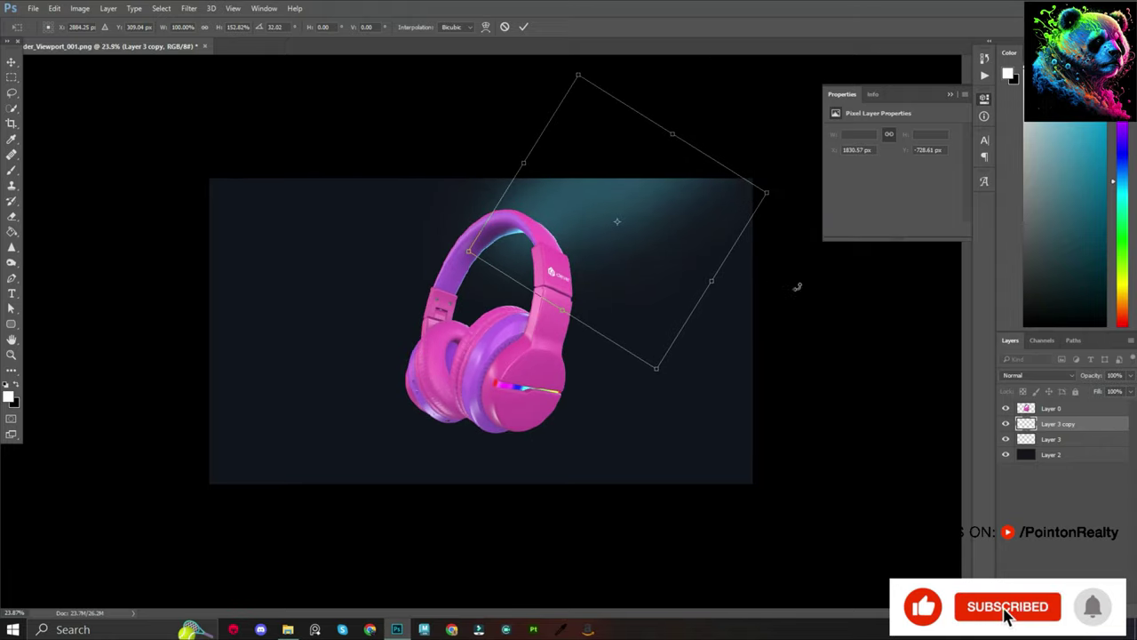
pyautogui.click(523, 26)
pyautogui.hotkey('ctrl', '+')
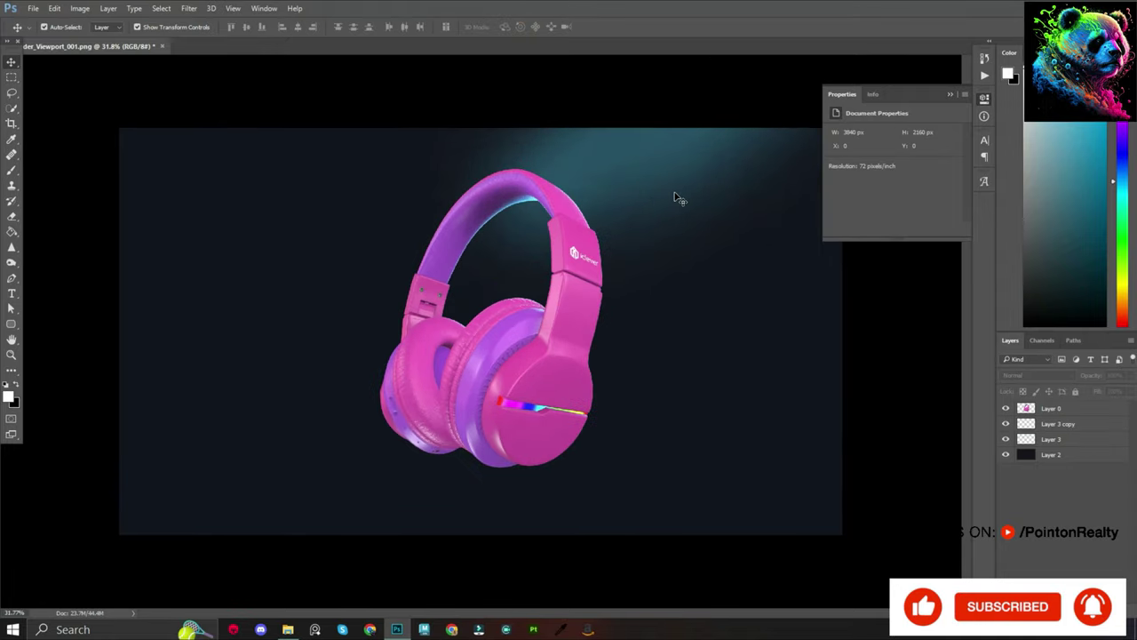
pyautogui.hotkey('ctrl', '+')
pyautogui.hotkey('ctrl', '-')
pyautogui.hotkey('ctrl', '-')
pyautogui.keyDown('alt'); pyautogui.scroll(1, 562, 262); pyautogui.keyUp('alt')
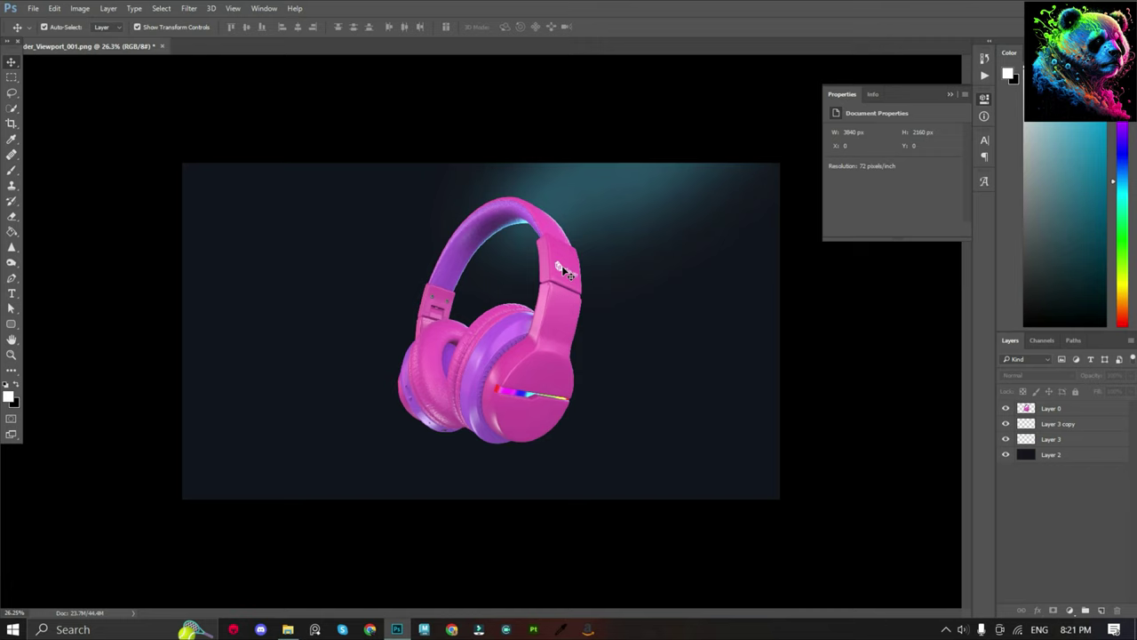
# Duplicate the headphones layer, rotate the copy 180° and move it down.
pyautogui.click(1071, 416)
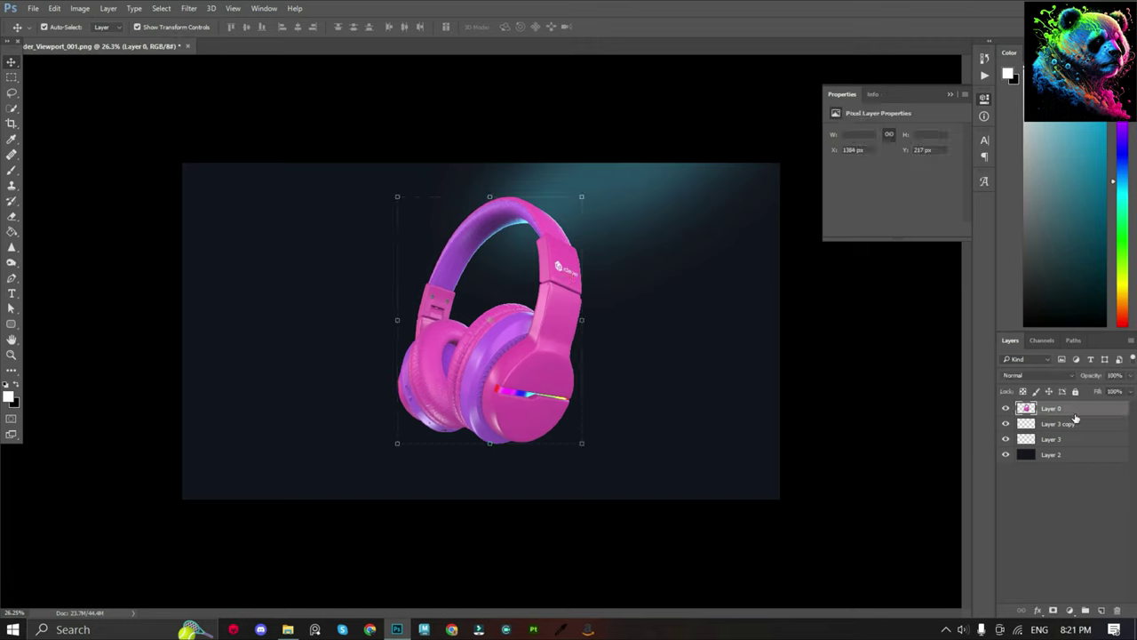
pyautogui.hotkey('ctrl', 'j')
pyautogui.click(59, 9)
pyautogui.moveTo(78, 329)
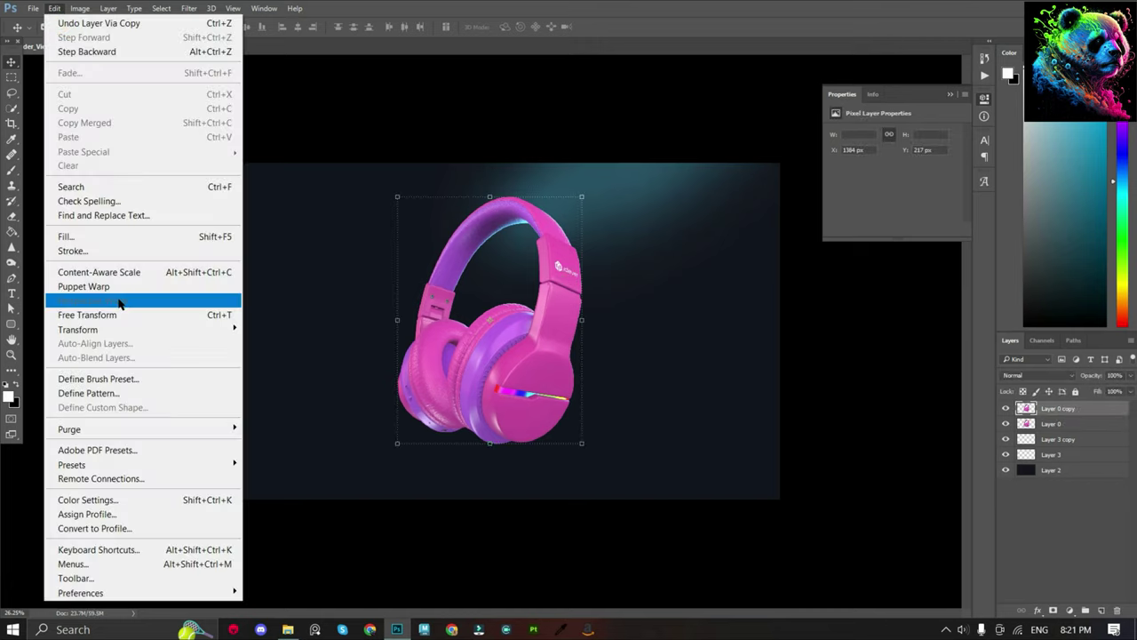
pyautogui.click(284, 443)
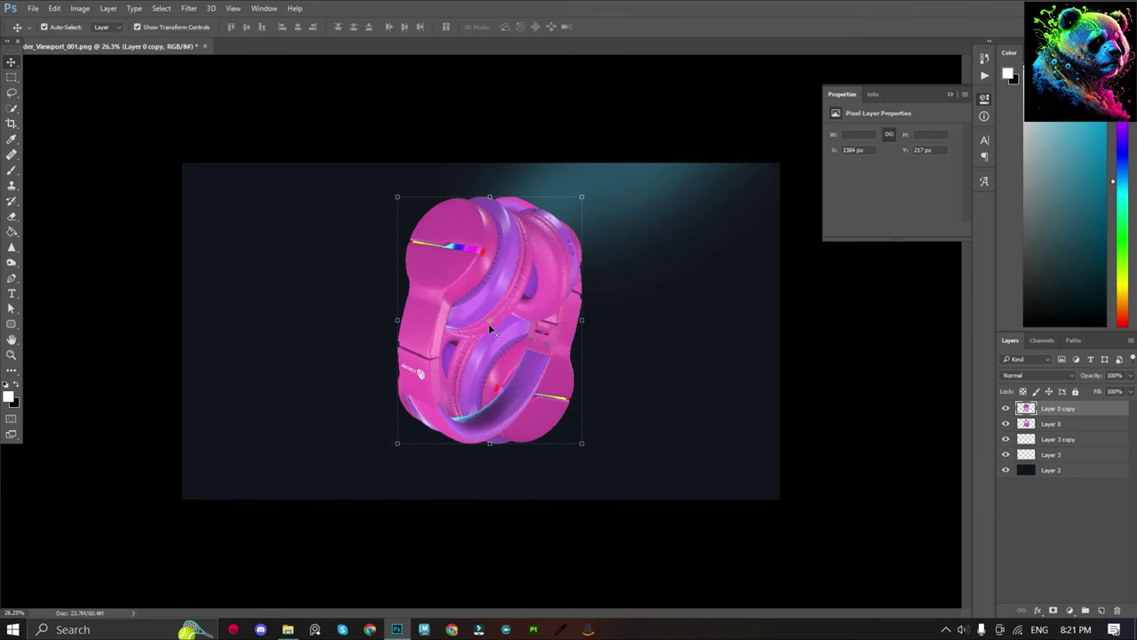
pyautogui.moveTo(414, 226); pyautogui.dragTo(414, 362)
# Flip the copy horizontally, place it below the headphones, and move its layer under Layer 0.
pyautogui.click(56, 9)
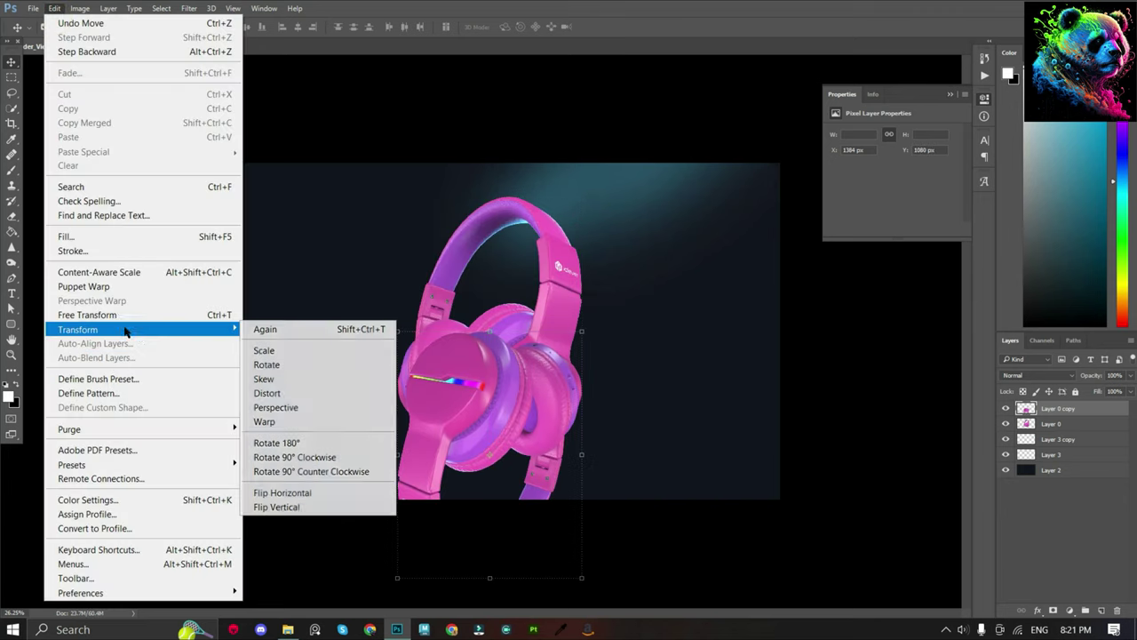
pyautogui.click(303, 490)
pyautogui.moveTo(498, 355); pyautogui.dragTo(510, 460)
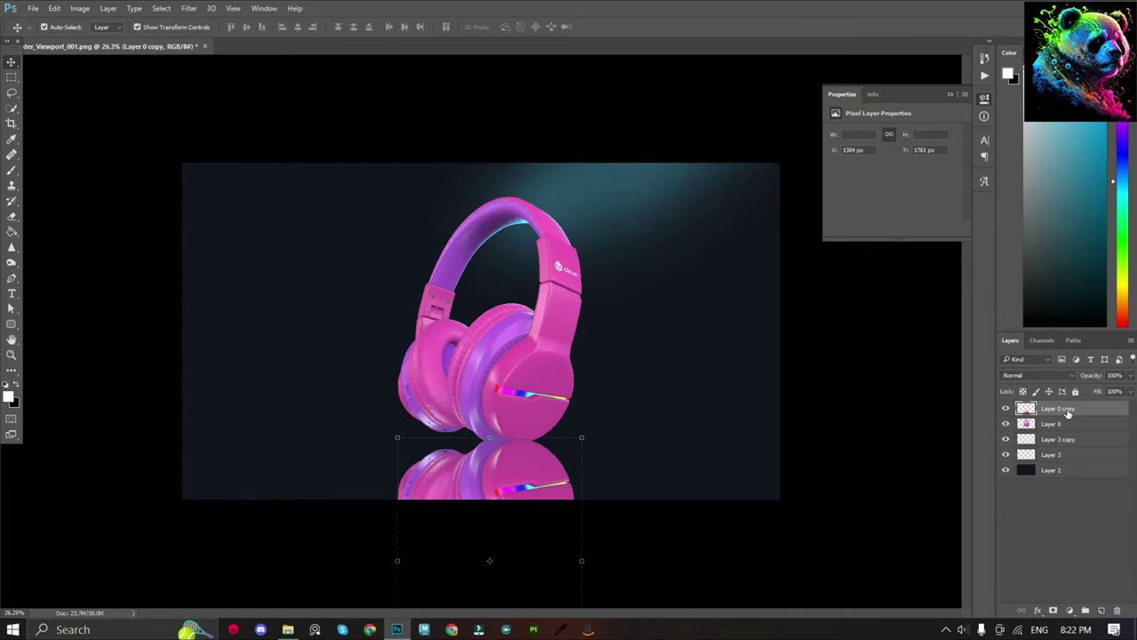
pyautogui.moveTo(1066, 408); pyautogui.dragTo(1057, 433)
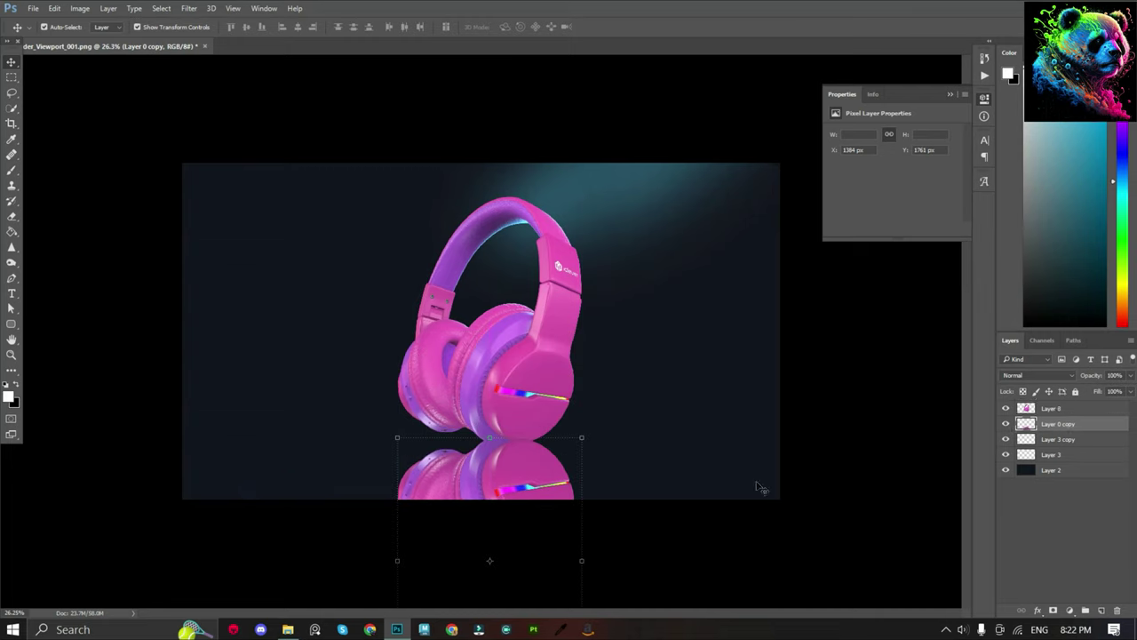
pyautogui.rightClick(12, 228)
pyautogui.click(48, 231)
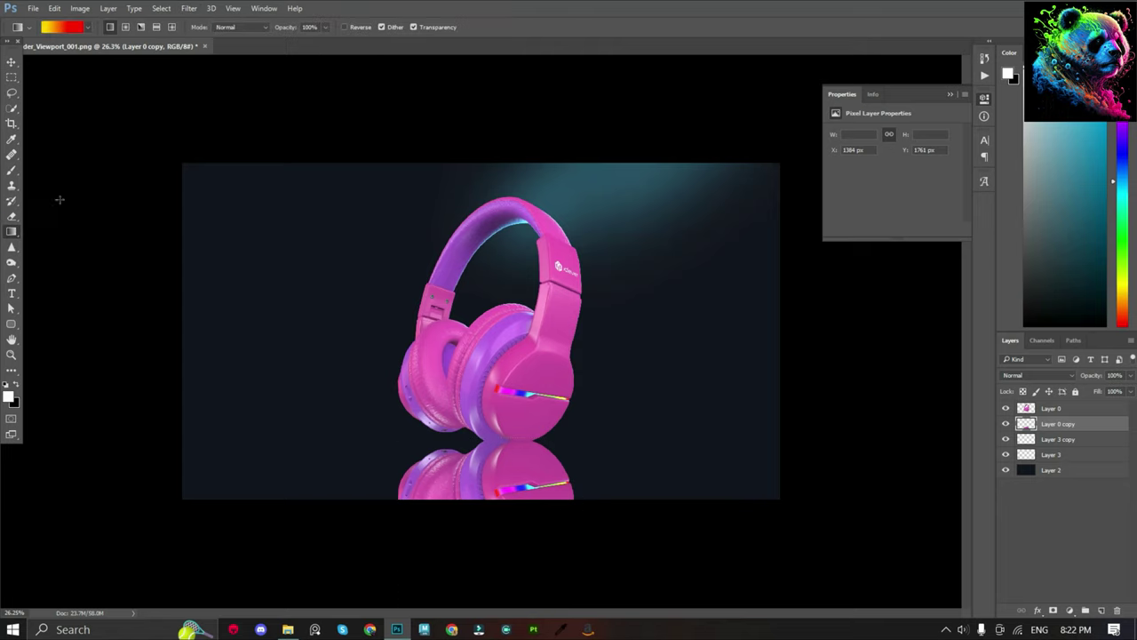
# Mask the headphone reflection with a white-to-black gradient so its bottom fades out.
pyautogui.click(88, 28)
pyautogui.doubleClick(31, 53)
pyautogui.click(1053, 611)
pyautogui.rightClick(12, 229)
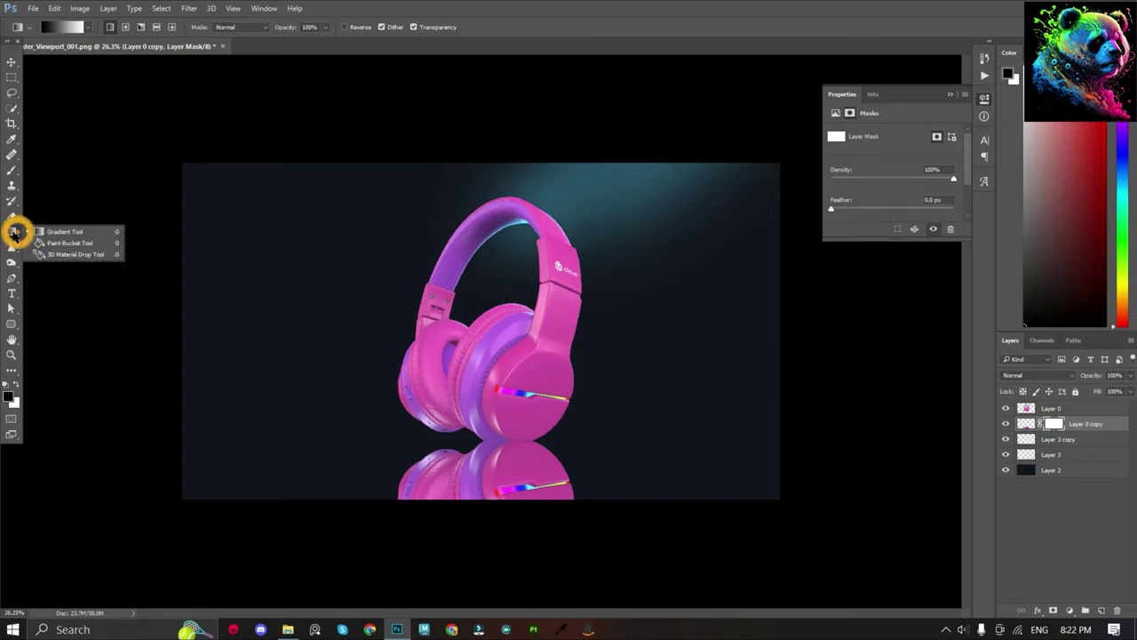
pyautogui.click(62, 229)
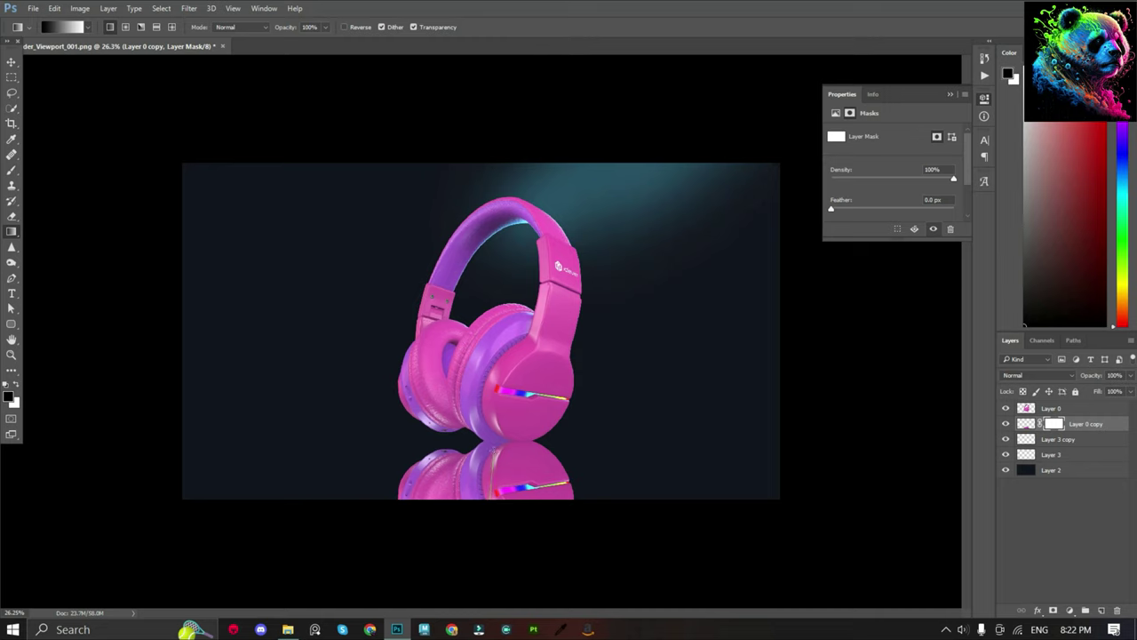
pyautogui.moveTo(489, 496); pyautogui.dragTo(491, 462)
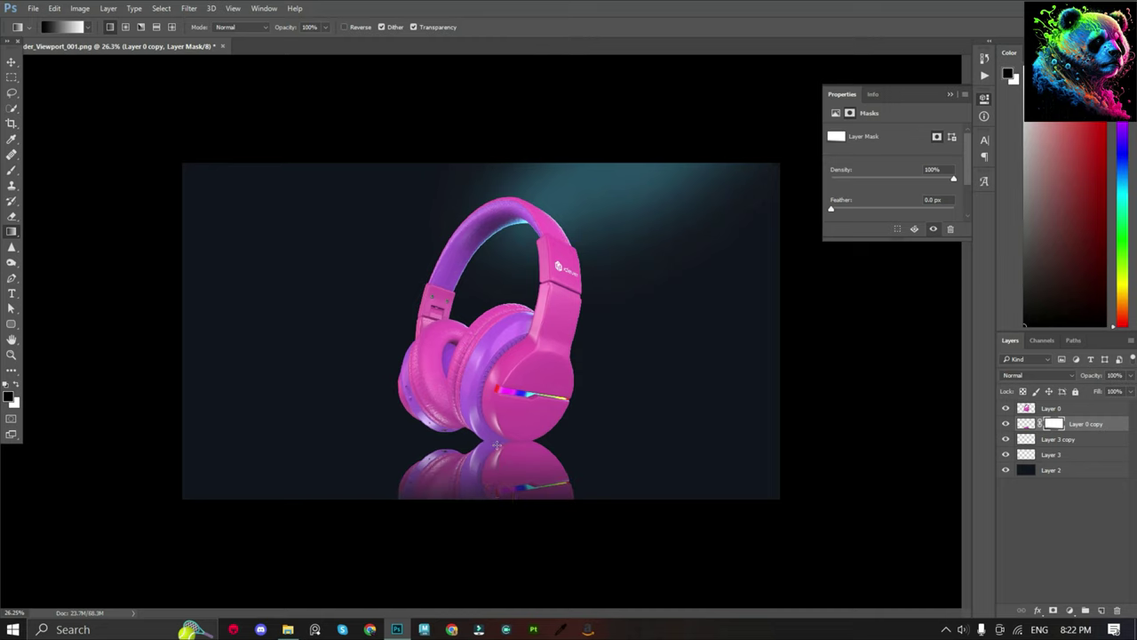
# Nudge the reflection into alignment under the headphones and lower its opacity to about 50%.
pyautogui.press('v')
pyautogui.keyDown('alt'); pyautogui.scroll(3, 497, 525); pyautogui.keyUp('alt')
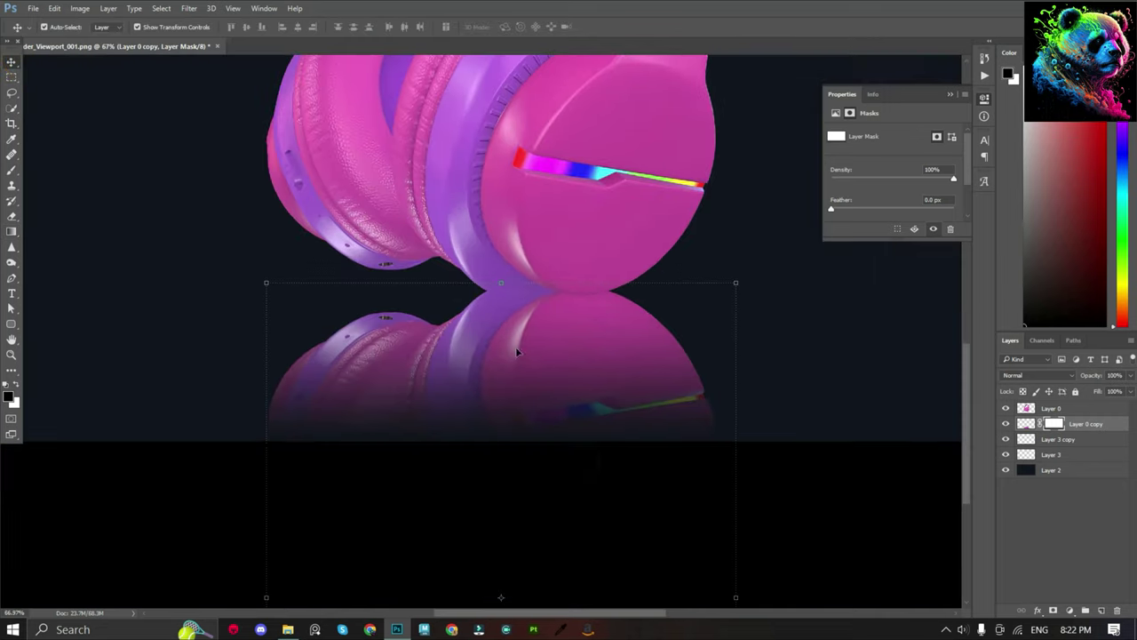
pyautogui.moveTo(517, 353); pyautogui.dragTo(507, 357)
pyautogui.click(837, 353)
pyautogui.keyDown('alt'); pyautogui.scroll(-3, 838, 353); pyautogui.keyUp('alt')
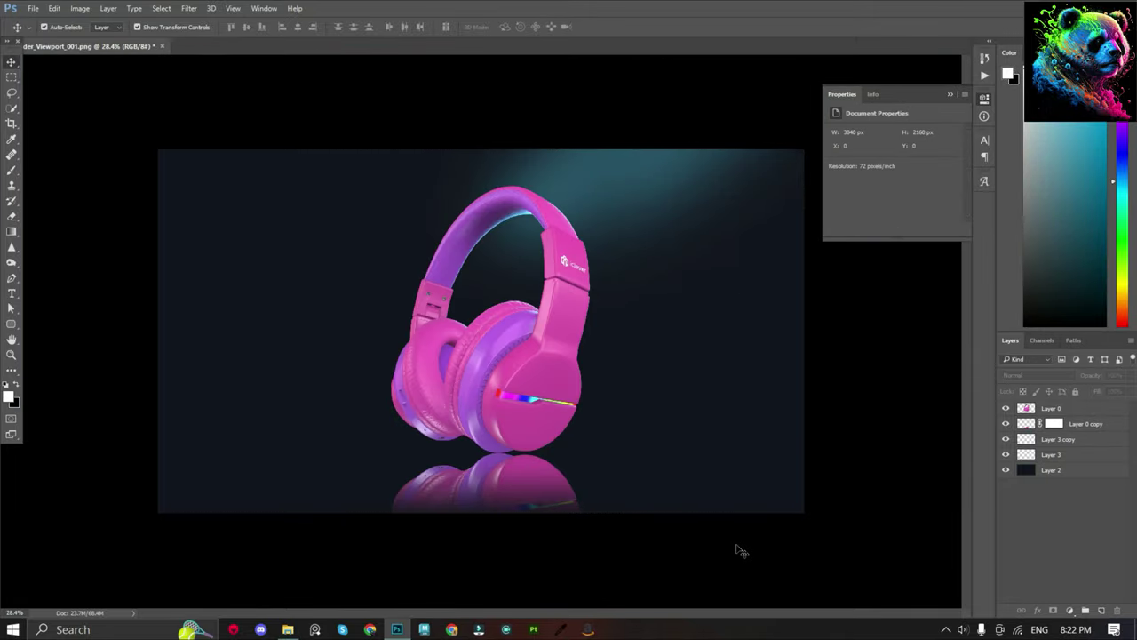
pyautogui.click(1024, 427)
pyautogui.moveTo(1090, 375); pyautogui.dragTo(1070, 378)
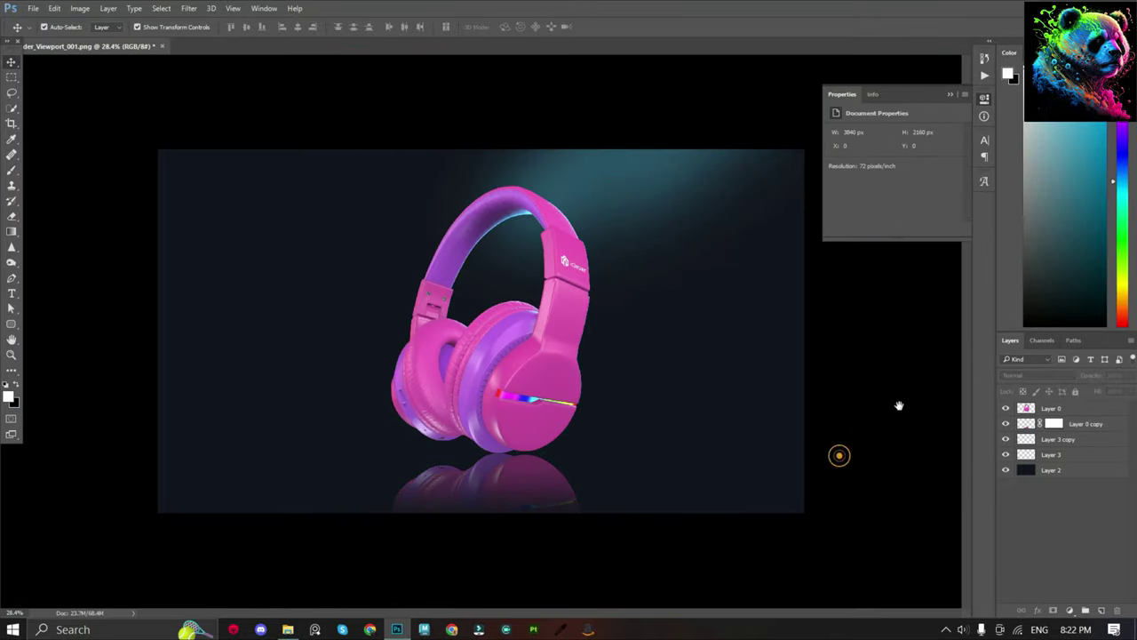
pyautogui.click(1054, 423)
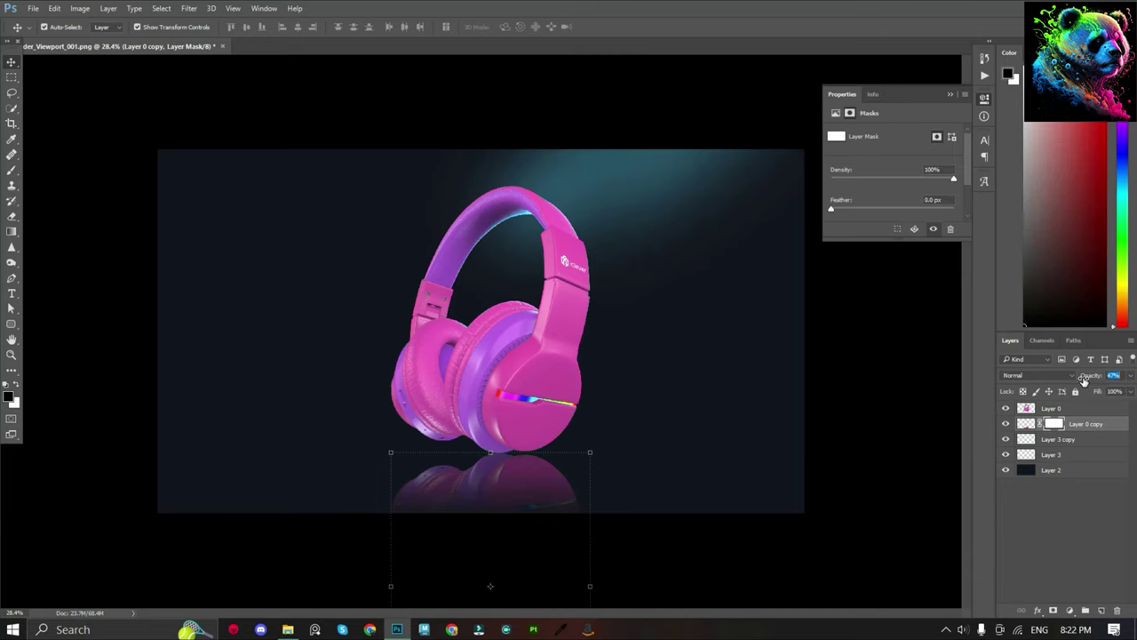
pyautogui.click(876, 404)
pyautogui.keyDown('alt'); pyautogui.scroll(-3, 764, 444); pyautogui.keyUp('alt')
# Set the foreground colour to dark navy #1e2131.
pyautogui.keyDown('alt'); pyautogui.scroll(2, 689, 420); pyautogui.keyUp('alt')
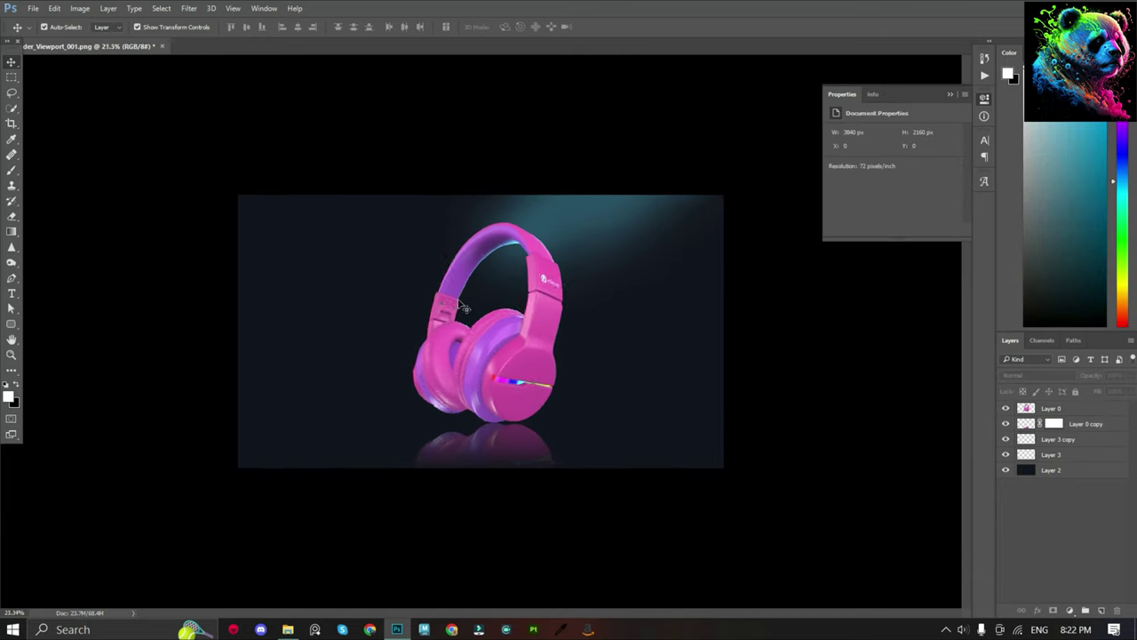
pyautogui.click(10, 399)
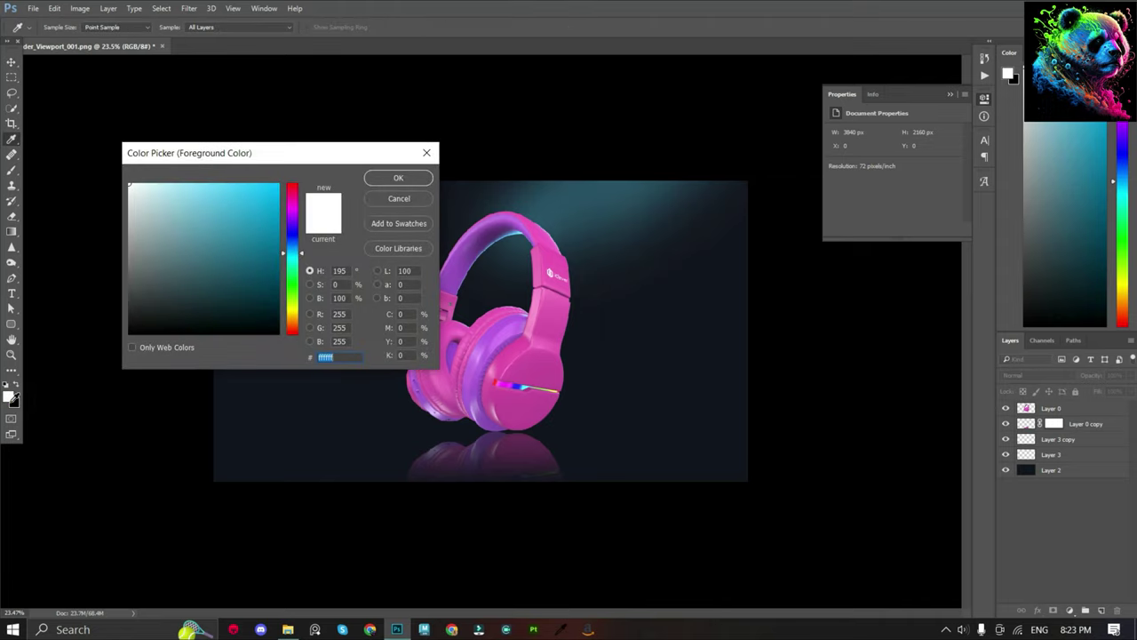
pyautogui.click(634, 361)
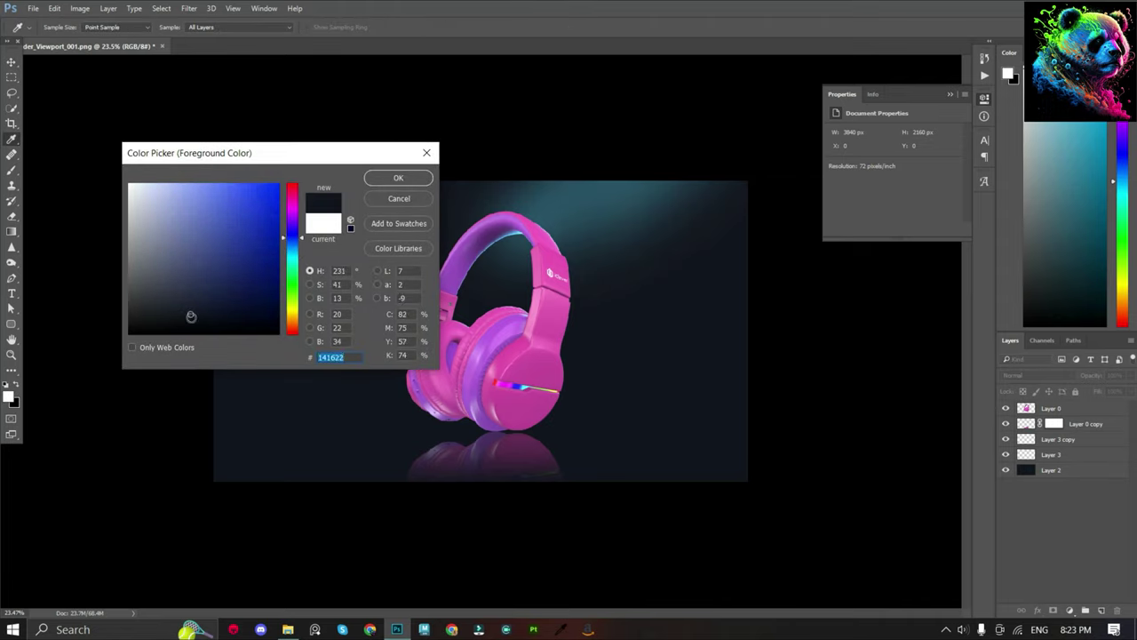
pyautogui.click(188, 308)
pyautogui.moveTo(187, 309); pyautogui.dragTo(187, 305)
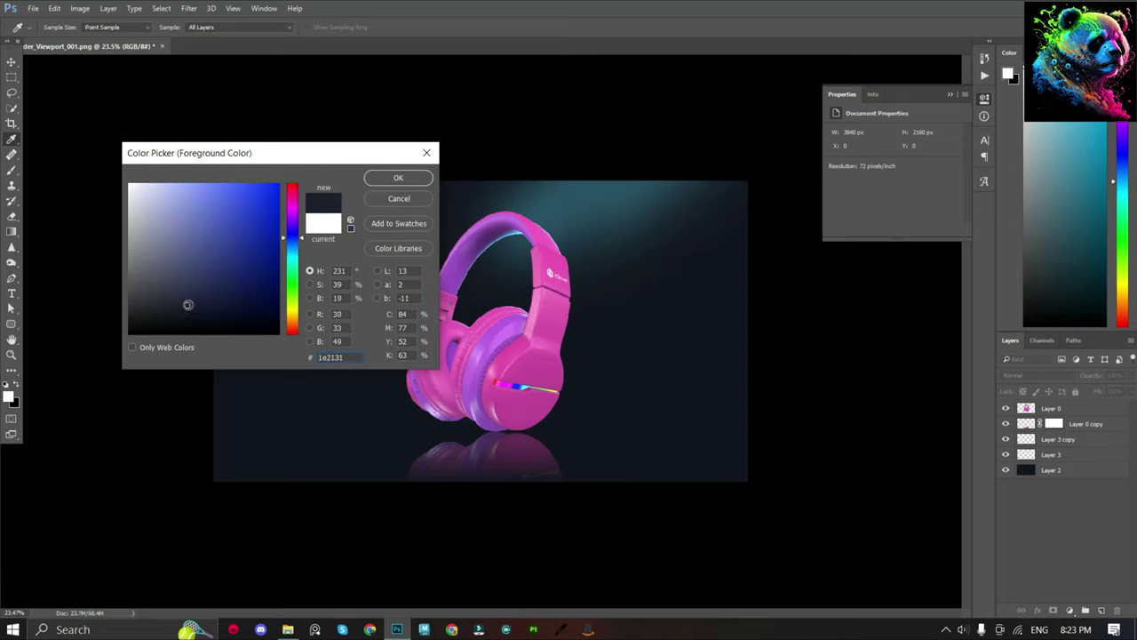
pyautogui.click(400, 178)
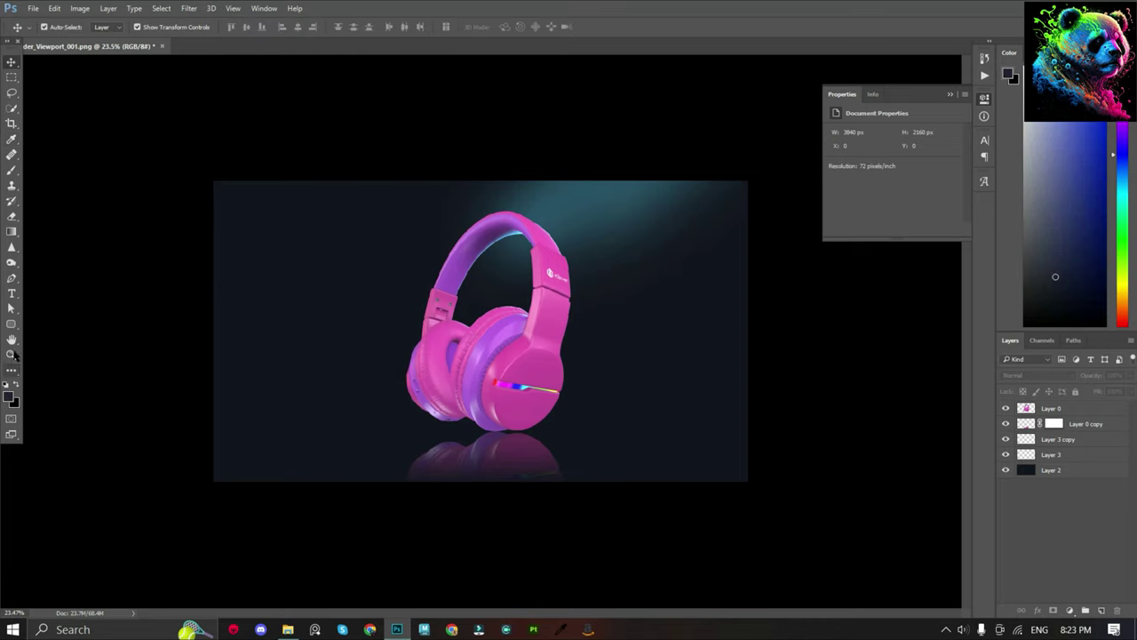
# Draw a navy floor rectangle across the lower canvas on a new layer below Layer 3 copy.
pyautogui.click(15, 323)
pyautogui.click(64, 325)
pyautogui.hotkey('ctrl', 'shift', 'n')
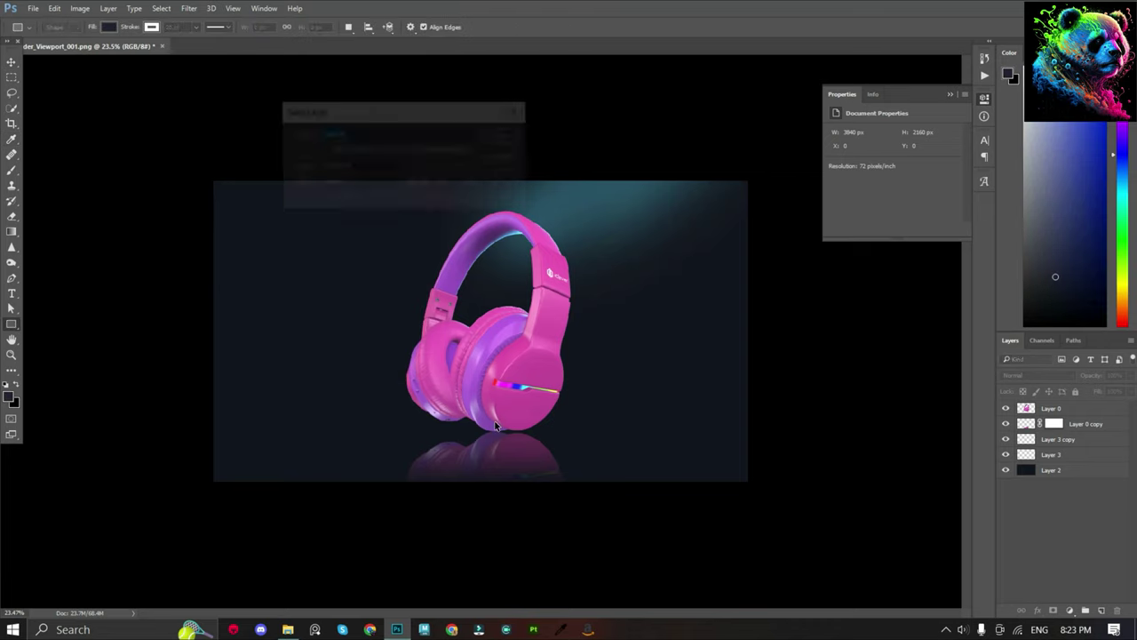
pyautogui.click(504, 135)
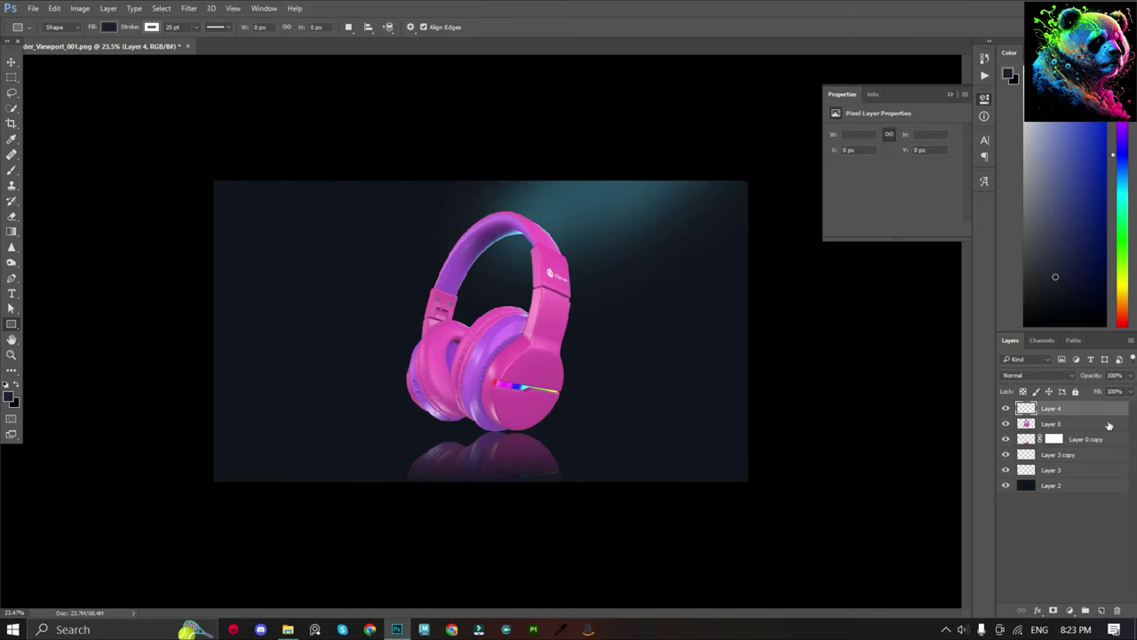
pyautogui.moveTo(1088, 416); pyautogui.dragTo(1087, 464)
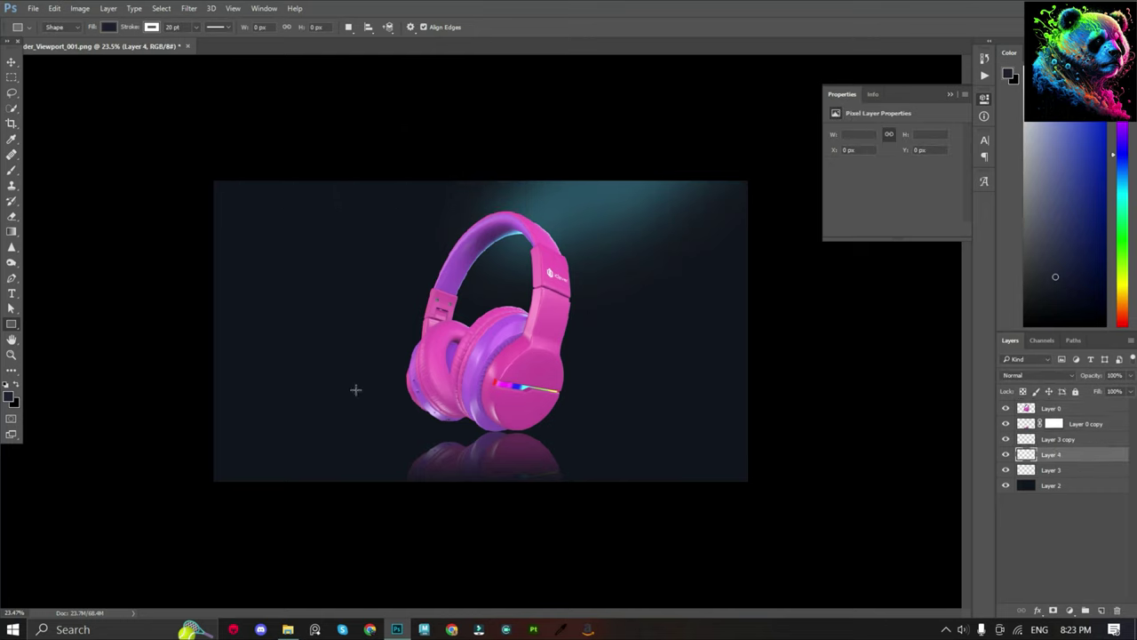
pyautogui.moveTo(208, 351); pyautogui.dragTo(679, 563)
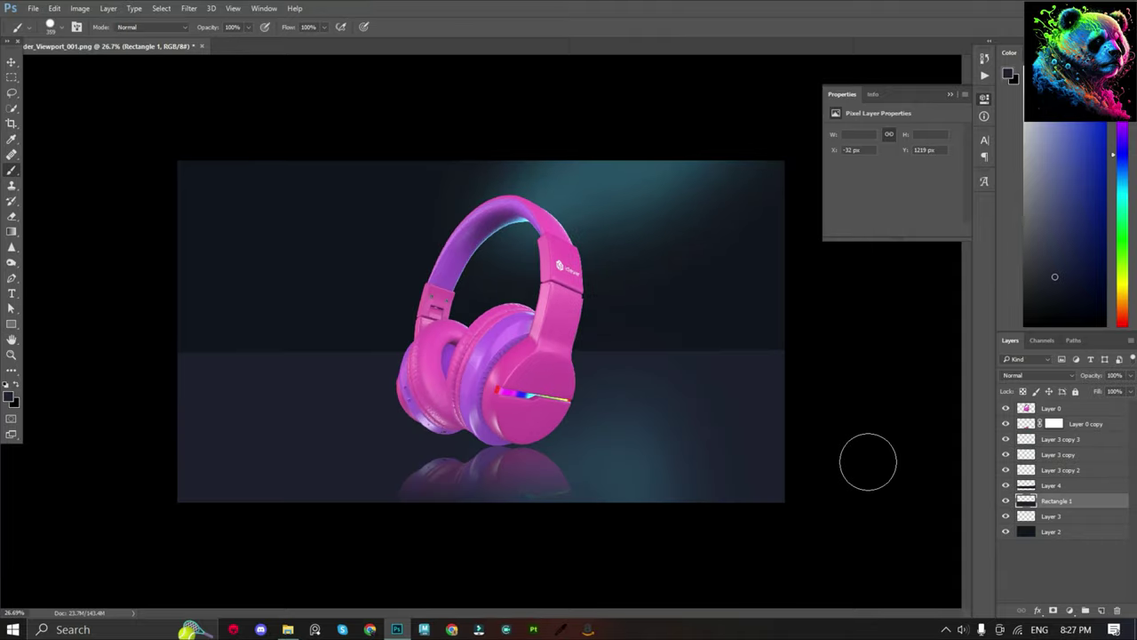
# Create Layer 5 and set up a blue-grey brush for painting the glow.
pyautogui.keyDown('alt'); pyautogui.scroll(5, 313, 380); pyautogui.keyUp('alt')
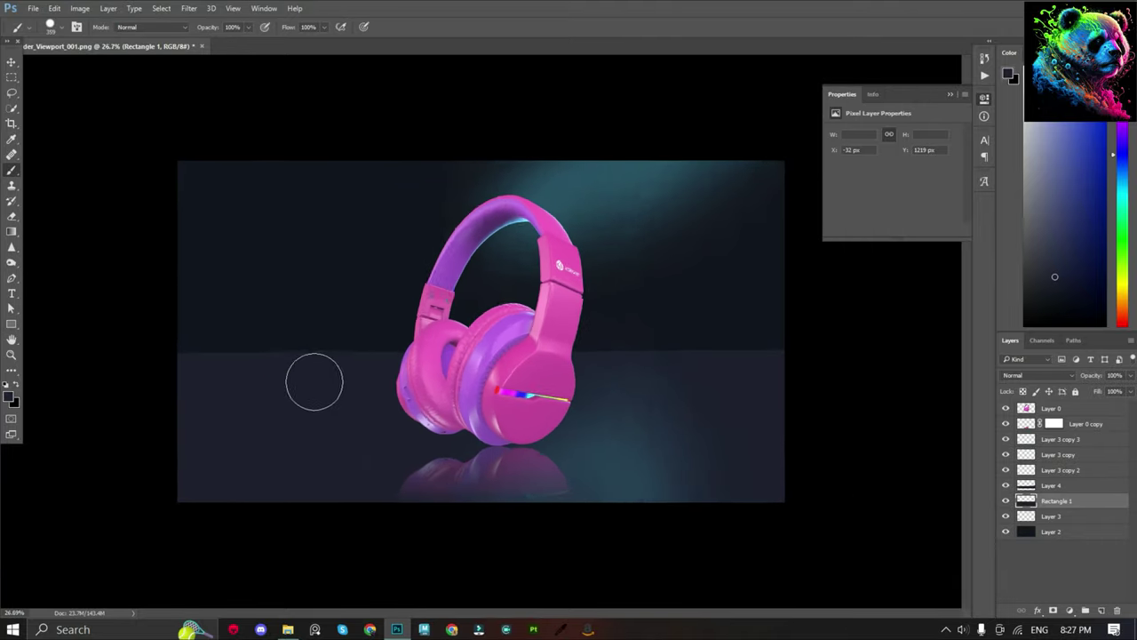
pyautogui.keyDown('alt'); pyautogui.moveTo(312, 380); pyautogui.dragTo(276, 404, button='right'); pyautogui.keyUp('alt')
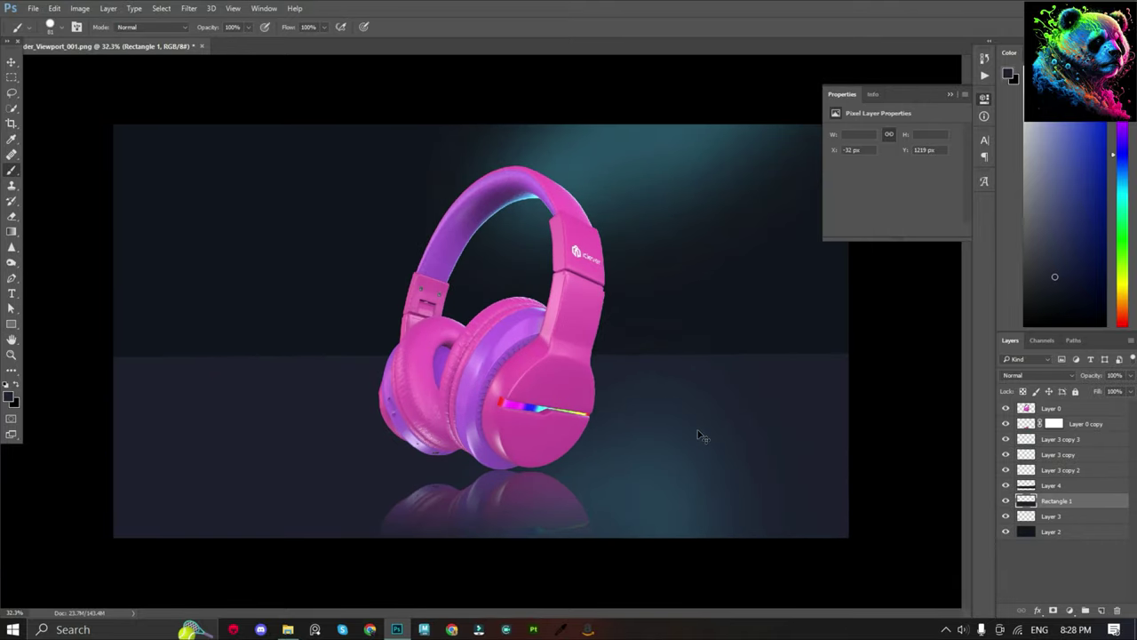
pyautogui.hotkey('ctrl', 'shift', 'n')
pyautogui.click(509, 136)
pyautogui.click(9, 397)
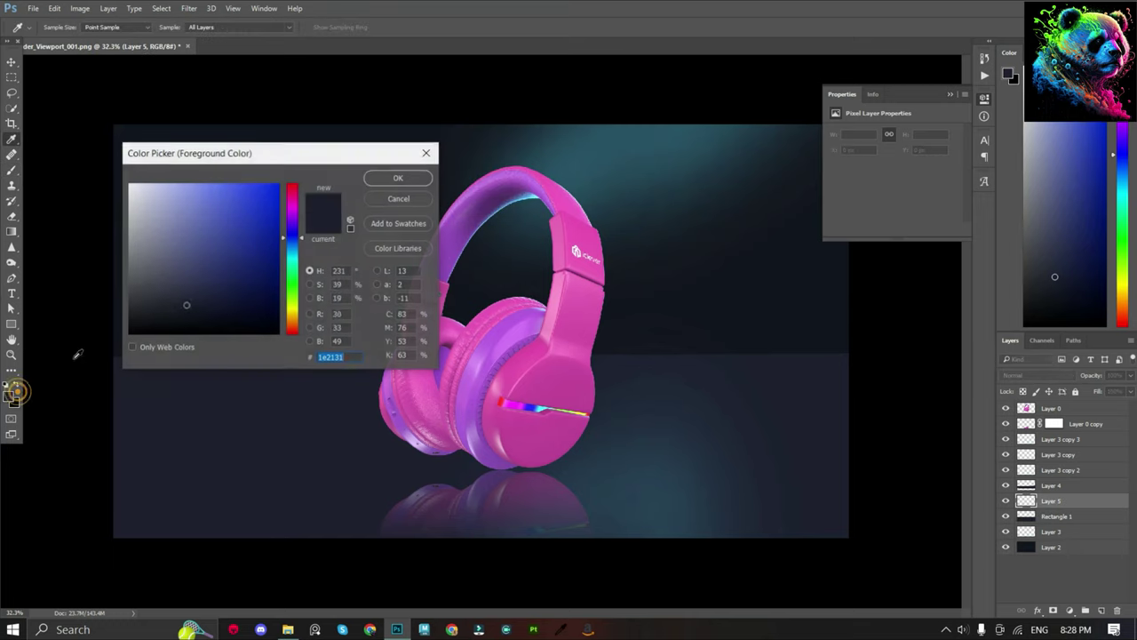
pyautogui.click(149, 288)
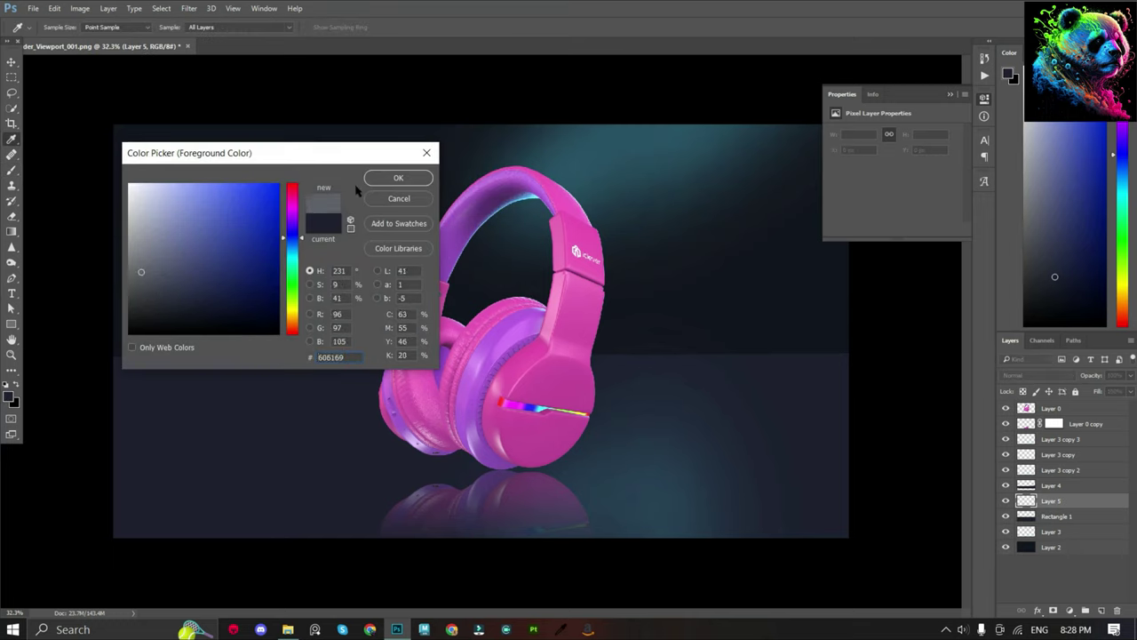
pyautogui.click(394, 178)
pyautogui.press('b')
pyautogui.keyDown('alt'); pyautogui.moveTo(208, 386); pyautogui.dragTo(201, 409, button='right'); pyautogui.keyUp('alt')
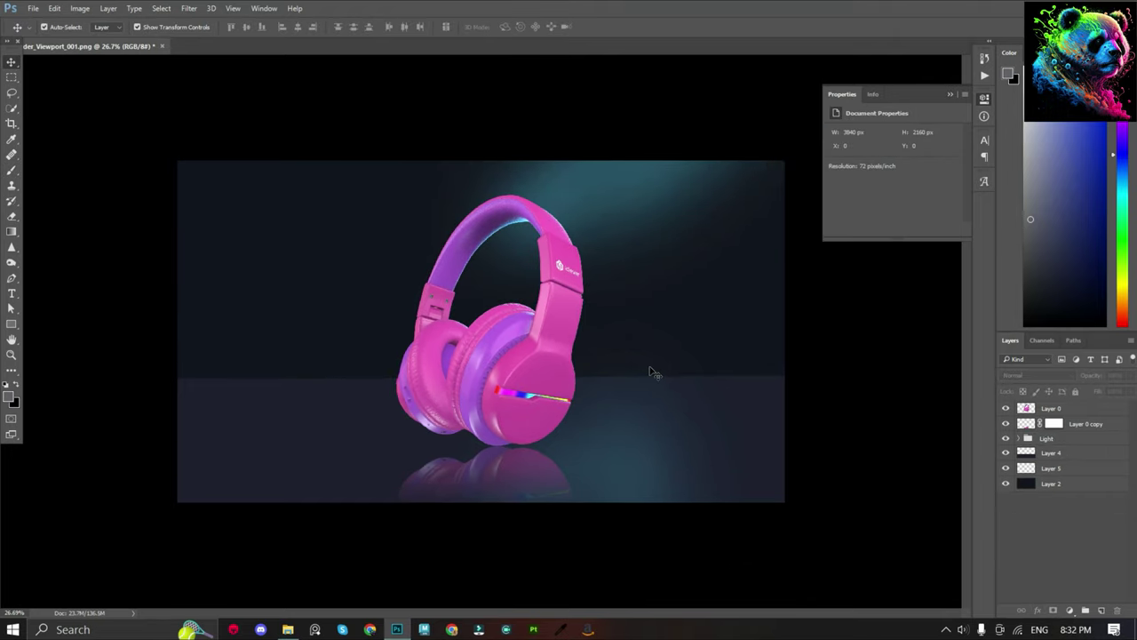
# Delete the duplicate logo layer, Layer 7 copy.
pyautogui.keyDown('alt'); pyautogui.scroll(1, 553, 260); pyautogui.keyUp('alt')
pyautogui.keyDown('alt'); pyautogui.scroll(2, 550, 256); pyautogui.keyUp('alt')
pyautogui.keyDown('alt'); pyautogui.scroll(2, 605, 250); pyautogui.keyUp('alt')
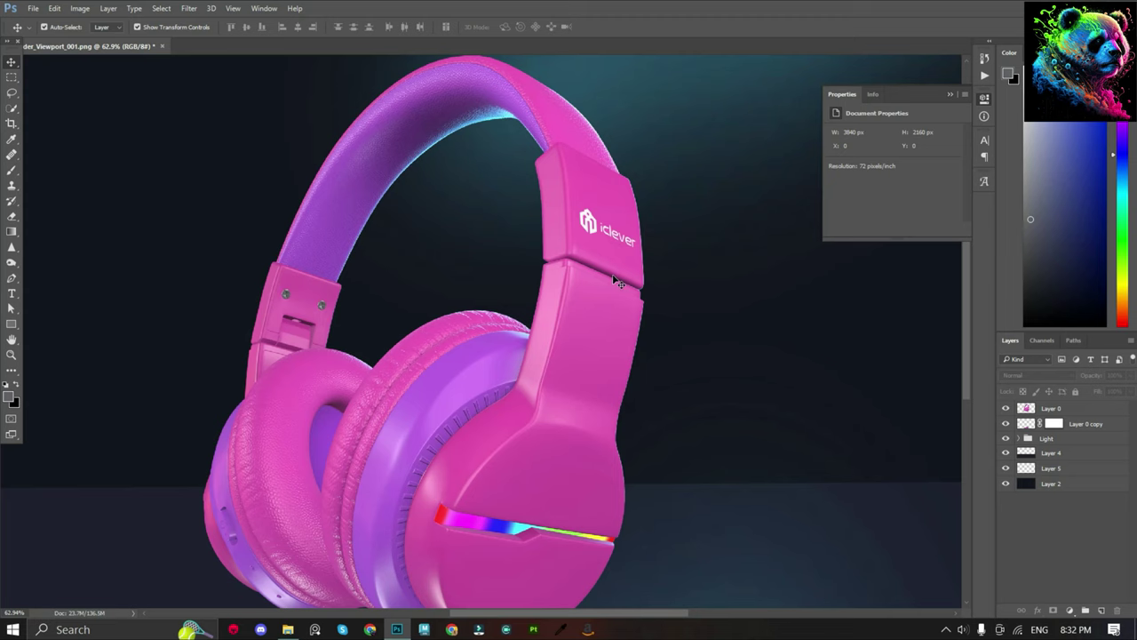
pyautogui.keyDown('alt'); pyautogui.scroll(-2, 617, 281); pyautogui.keyUp('alt')
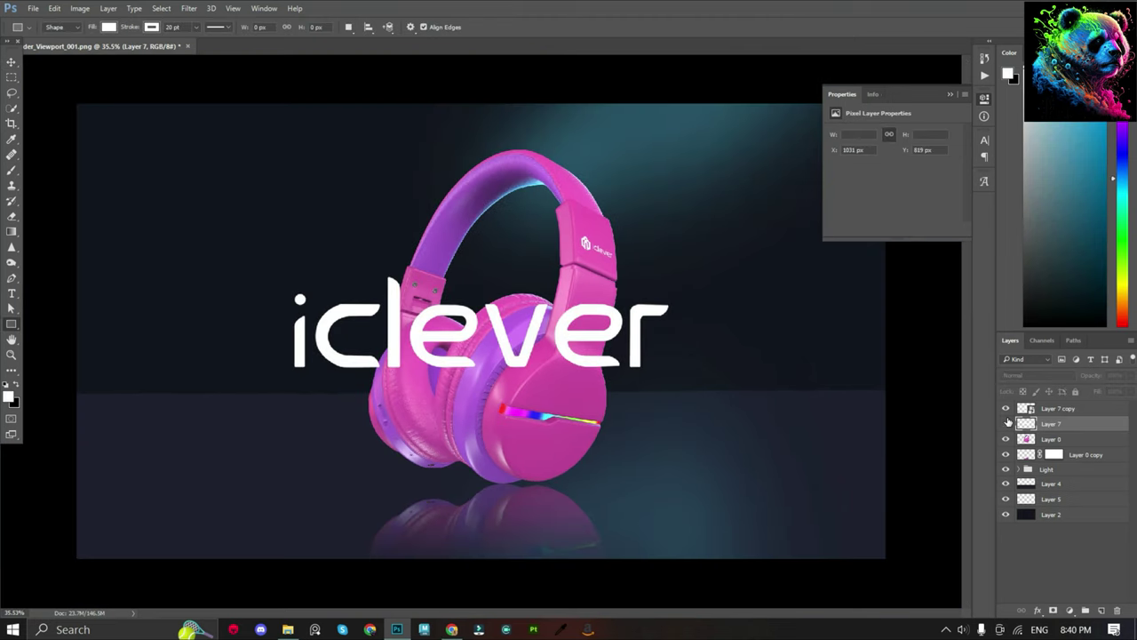
pyautogui.click(1047, 410)
pyautogui.press('Delete')
# Duplicate Layer 0 with a mask, place Layer 7 beneath it, and copy Layer 7 to the top.
pyautogui.click(1006, 408)
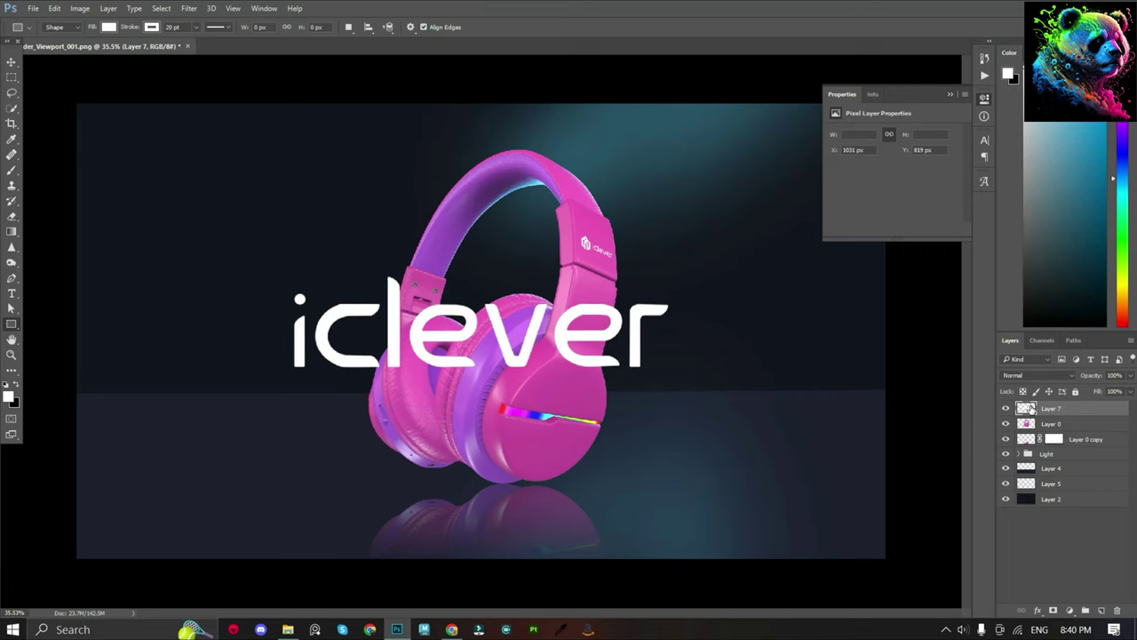
pyautogui.click(1069, 423)
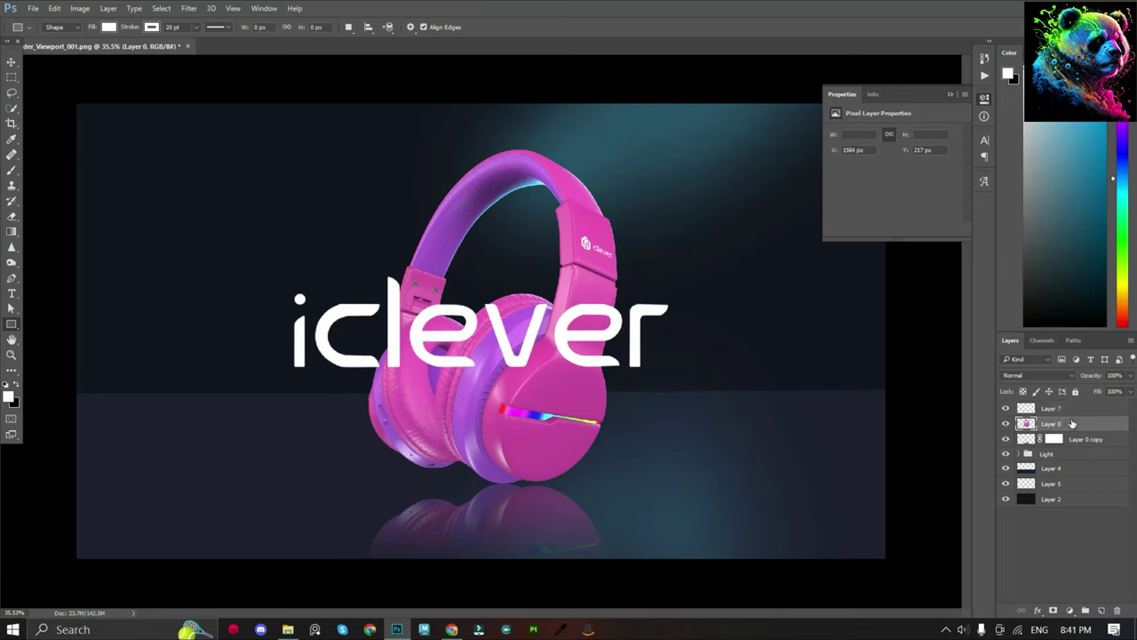
pyautogui.hotkey('ctrl', 'j')
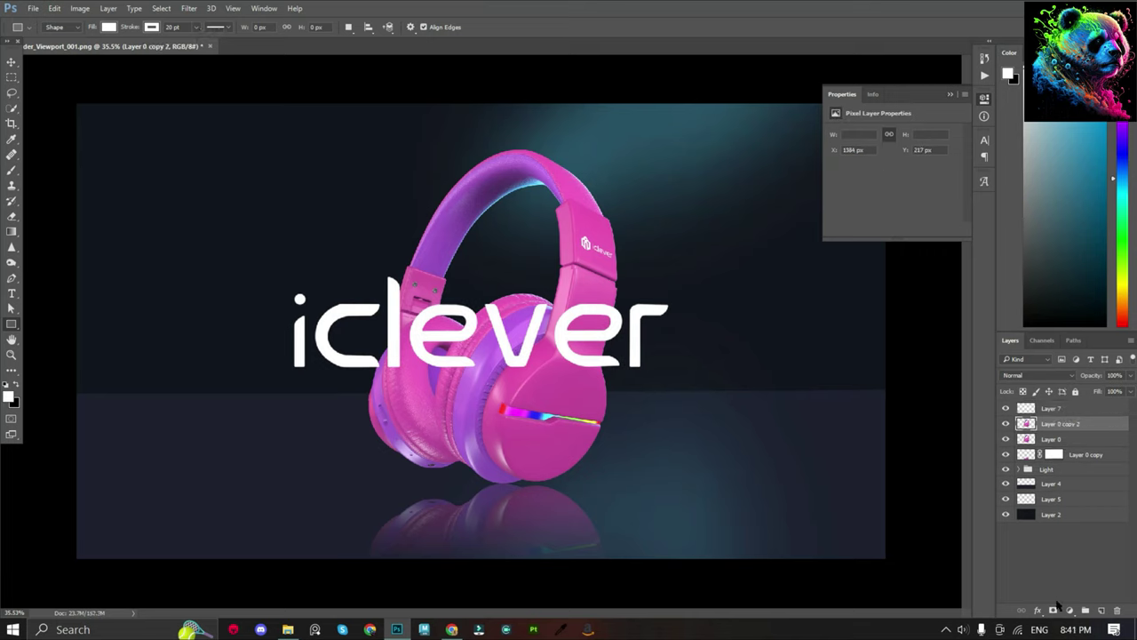
pyautogui.click(1054, 611)
pyautogui.moveTo(1062, 408); pyautogui.dragTo(1051, 435)
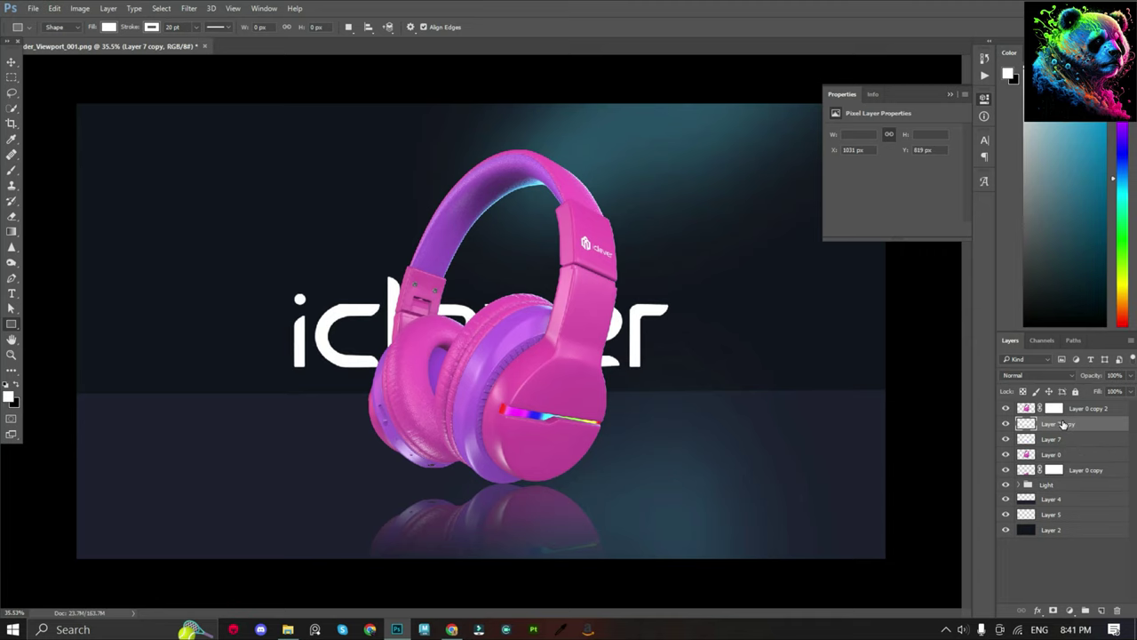
pyautogui.keyDown('alt'); pyautogui.moveTo(1062, 424); pyautogui.dragTo(1059, 407); pyautogui.keyUp('alt')
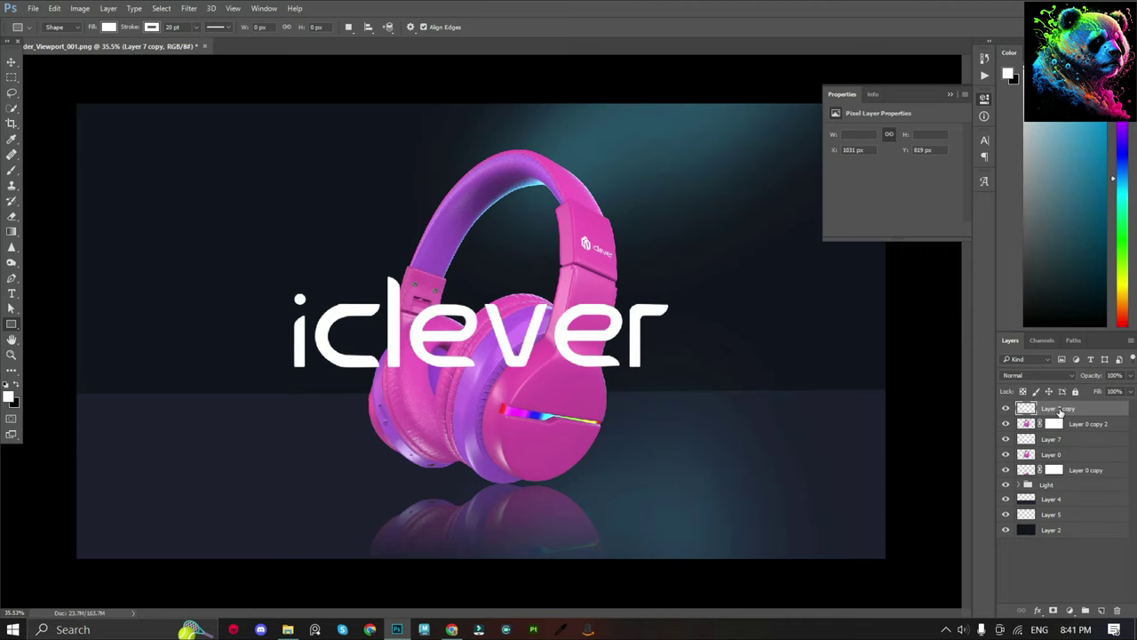
# Add a stroke to Layer 7 copy and set its layer opacity to 0%.
pyautogui.rightClick(1061, 410)
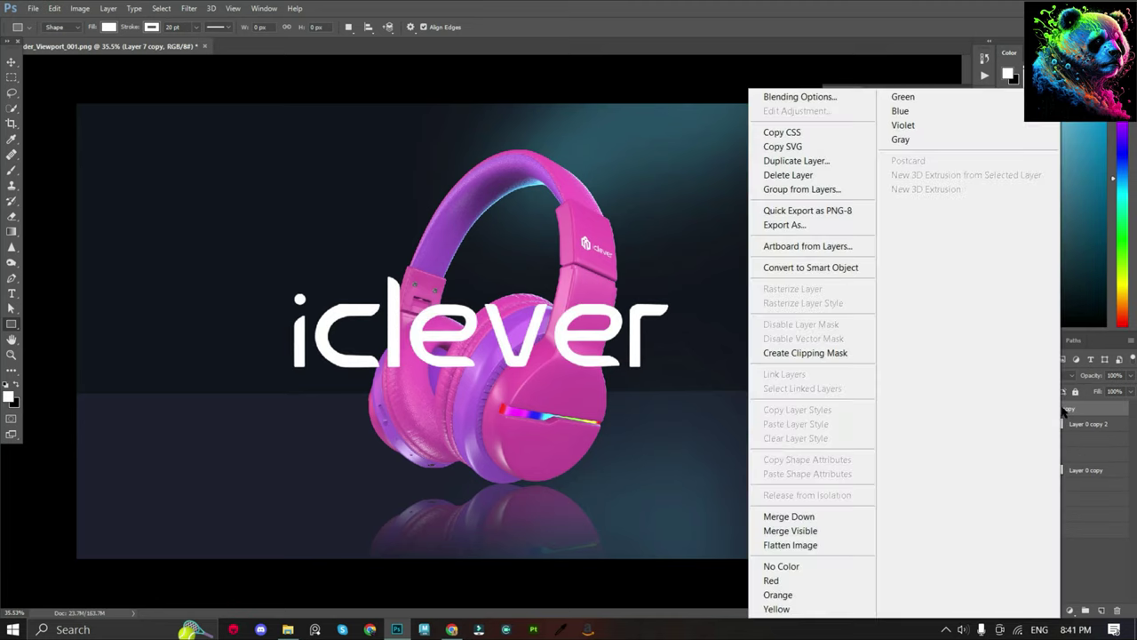
pyautogui.click(782, 96)
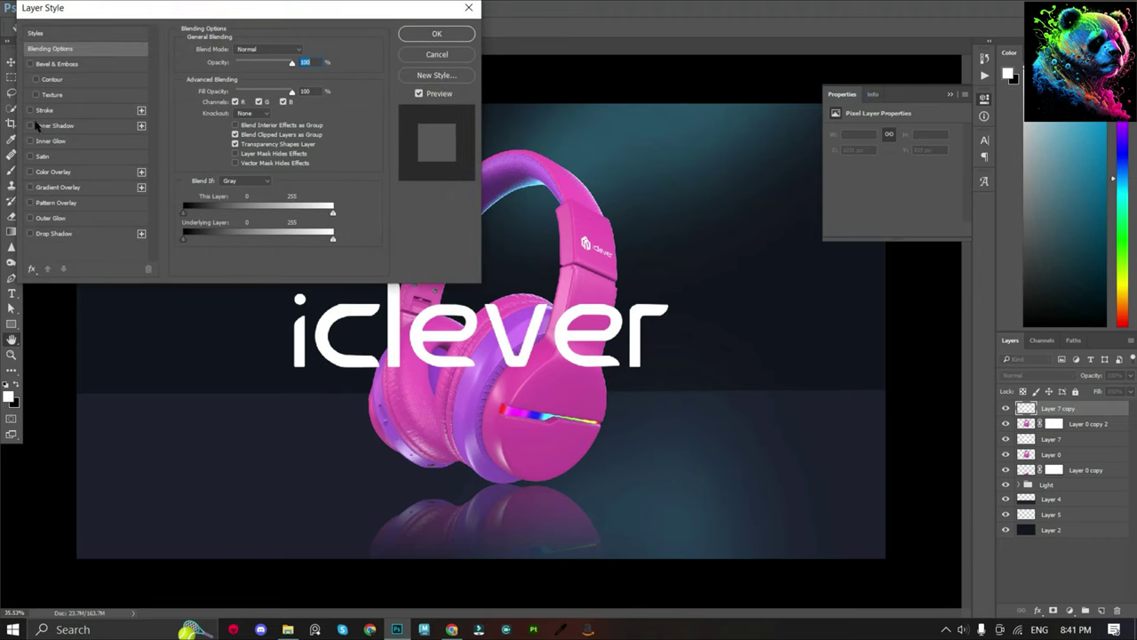
pyautogui.click(45, 110)
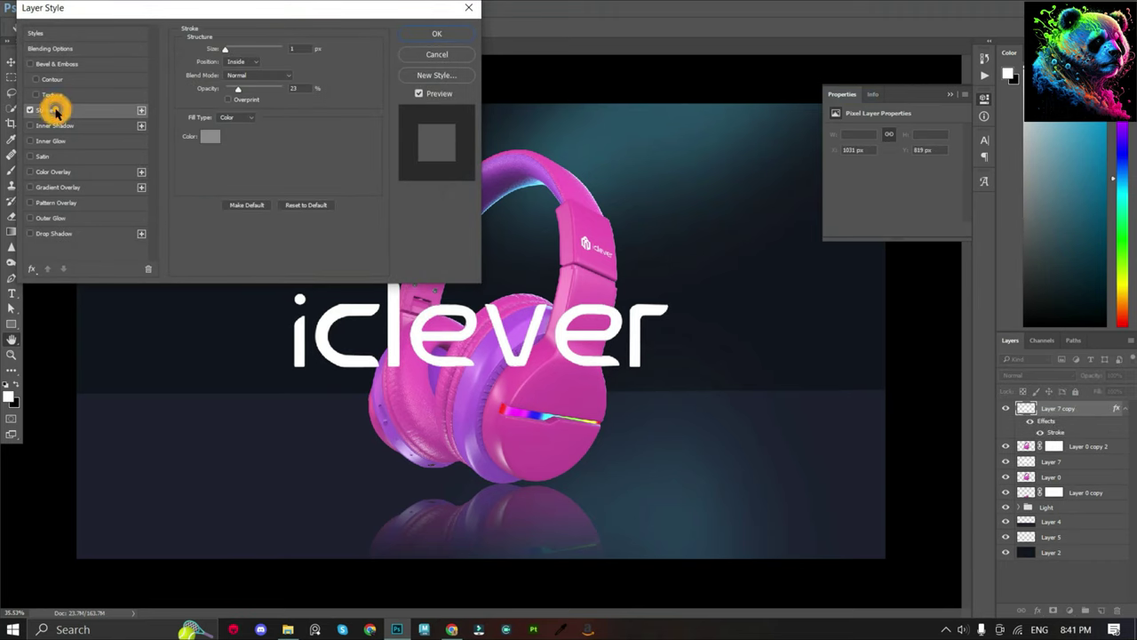
pyautogui.click(293, 48)
pyautogui.press('Return')
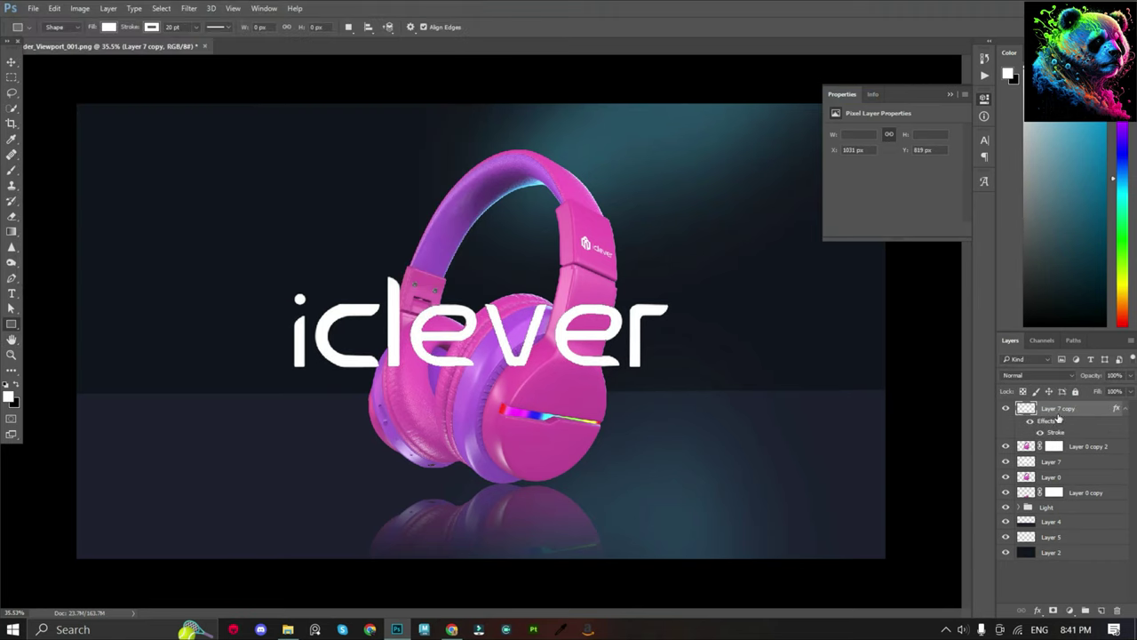
pyautogui.click(1111, 375)
pyautogui.write('0')
pyautogui.press('Return')
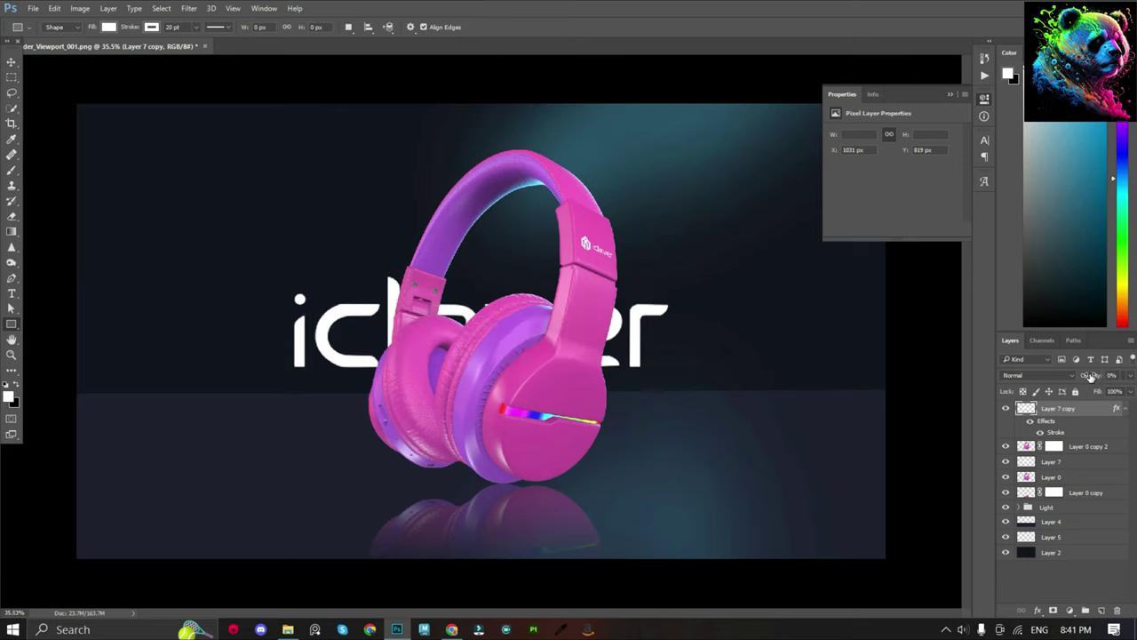
# Make the logo copy's stroke thicker and more opaque.
pyautogui.doubleClick(1062, 432)
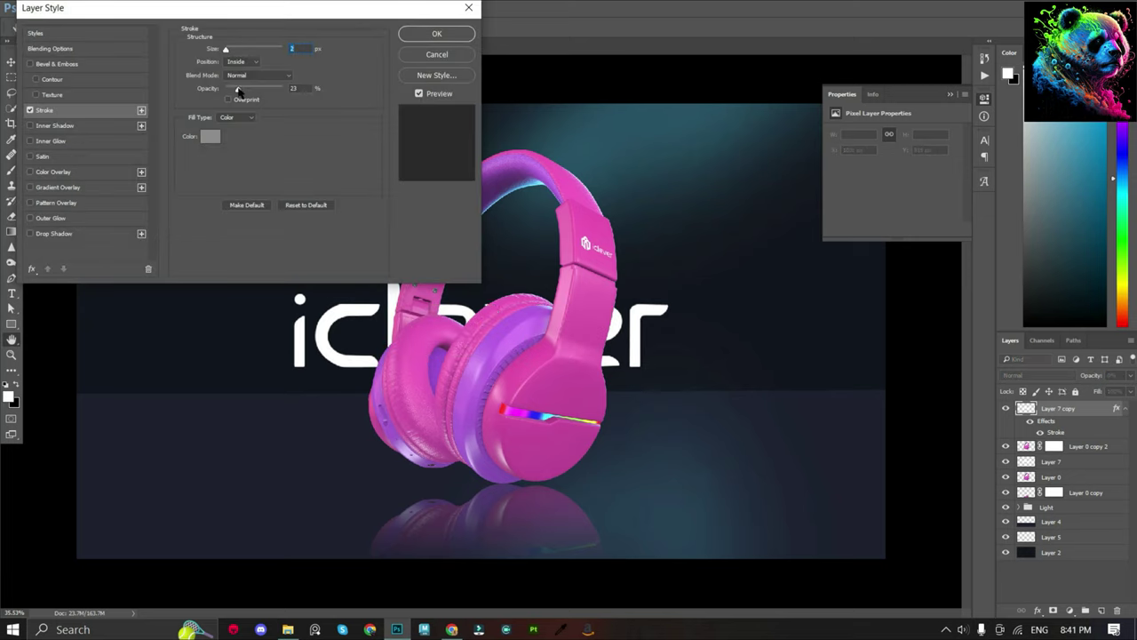
pyautogui.moveTo(238, 92); pyautogui.dragTo(243, 90)
pyautogui.moveTo(244, 50); pyautogui.dragTo(241, 52)
pyautogui.click(427, 37)
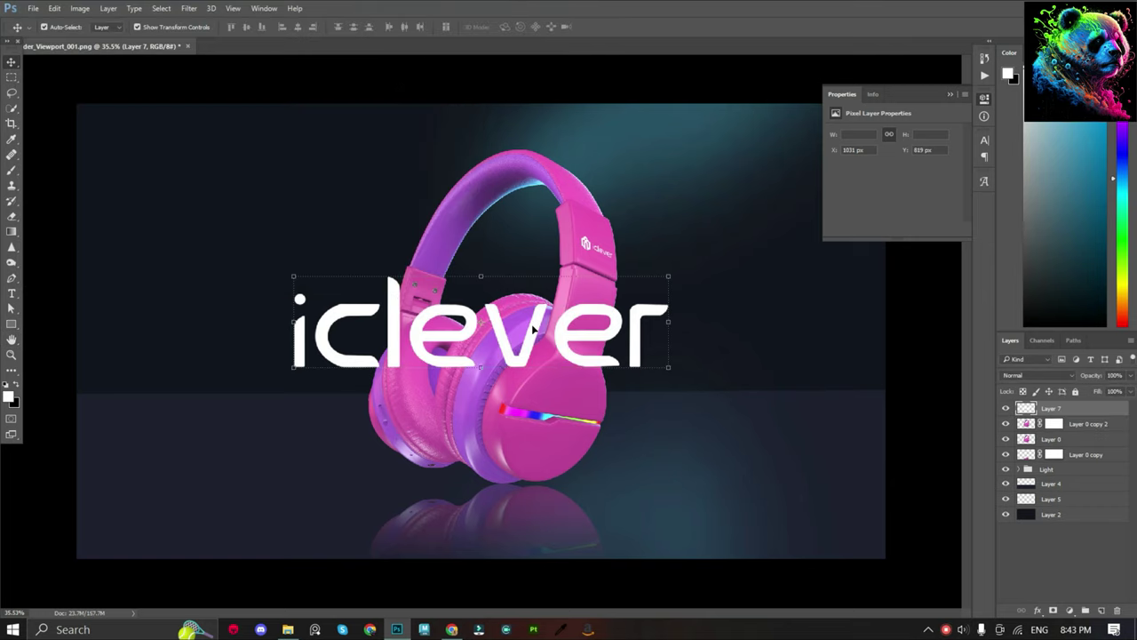
# Shift the logo right, merge away the old headphone copy, and tuck Layer 7 beneath a fresh masked Layer 0 copy.
pyautogui.moveTo(534, 329); pyautogui.dragTo(551, 329)
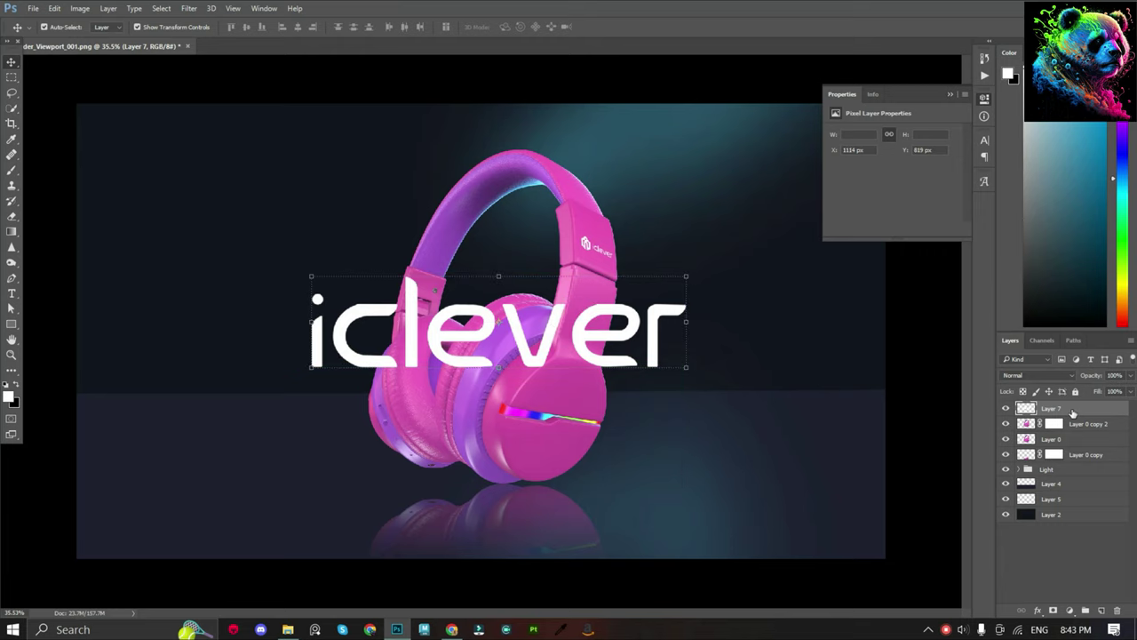
pyautogui.click(1082, 424)
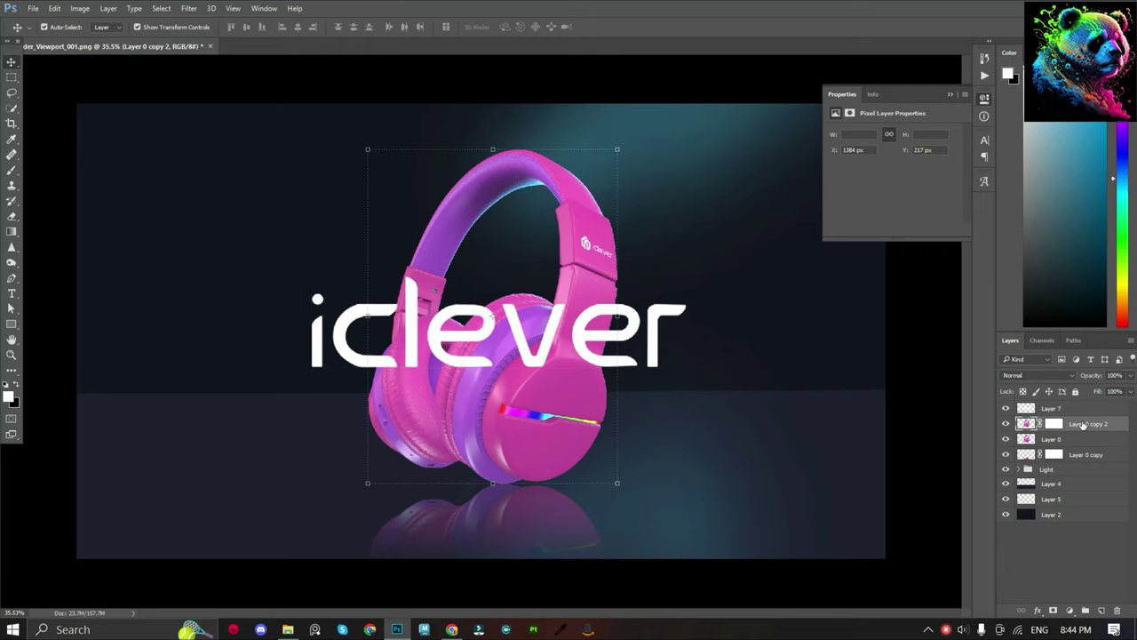
pyautogui.hotkey('ctrl', 'e')
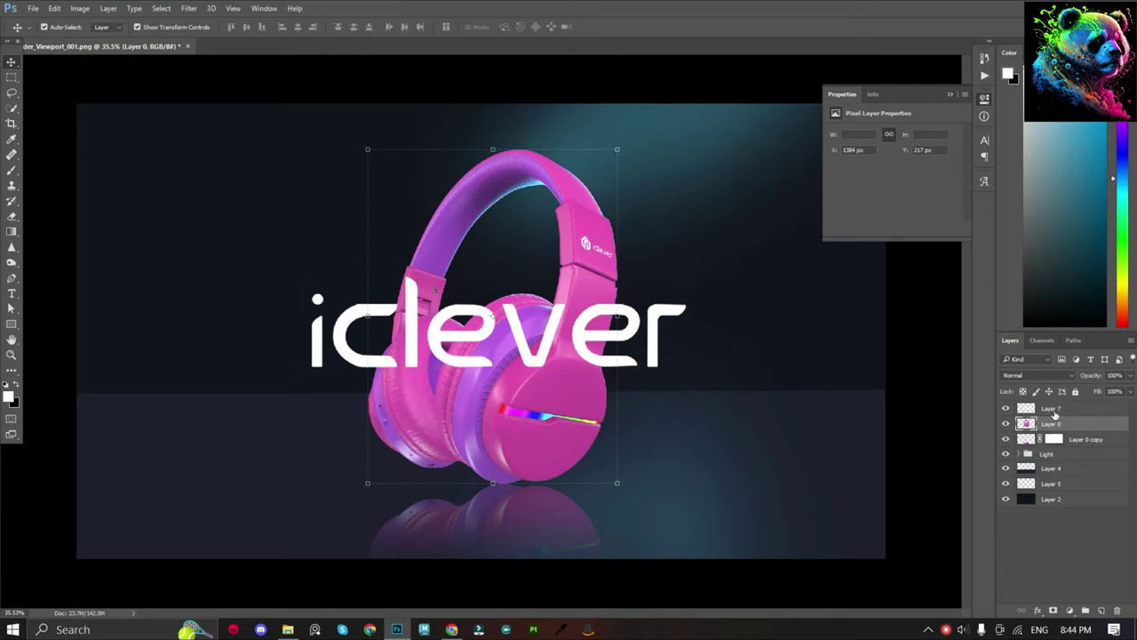
pyautogui.click(1052, 409)
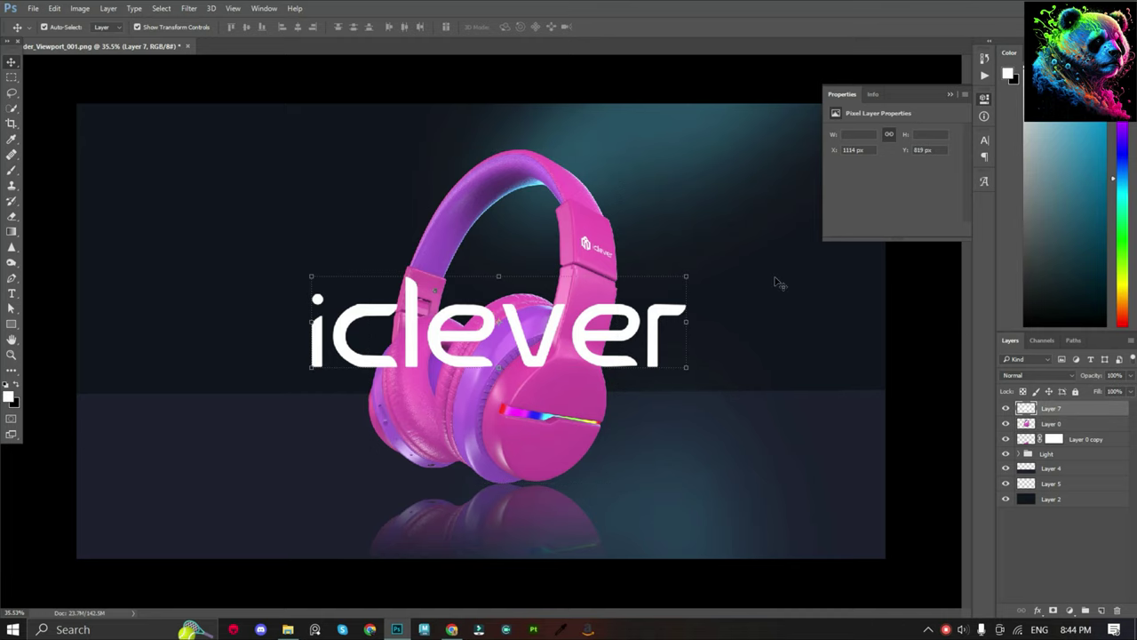
pyautogui.click(1070, 425)
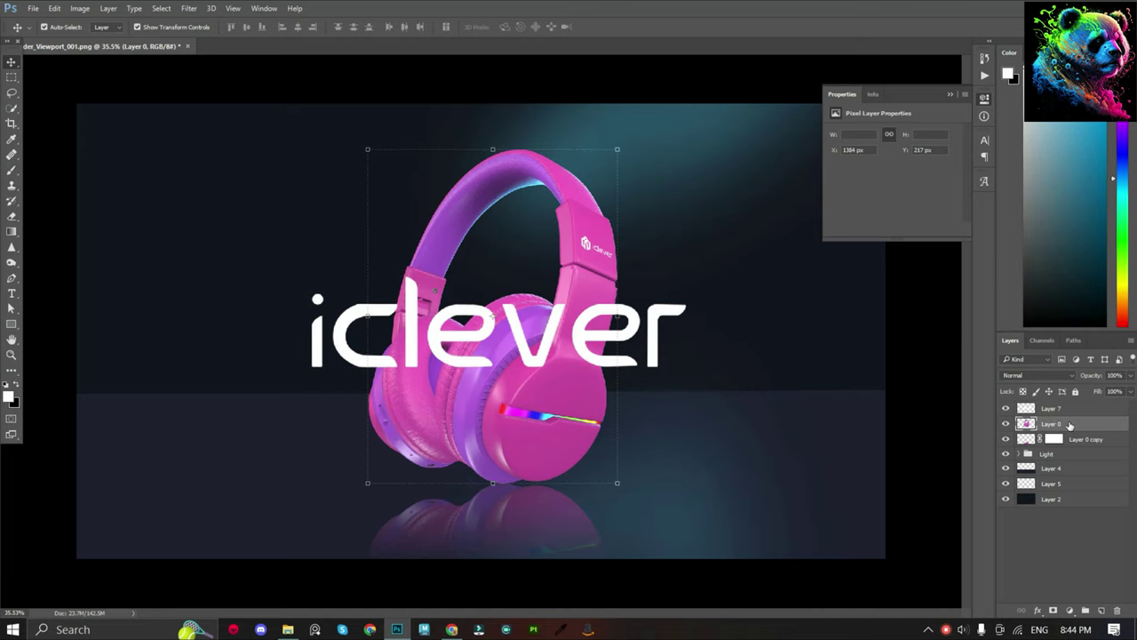
pyautogui.hotkey('ctrl', 'j')
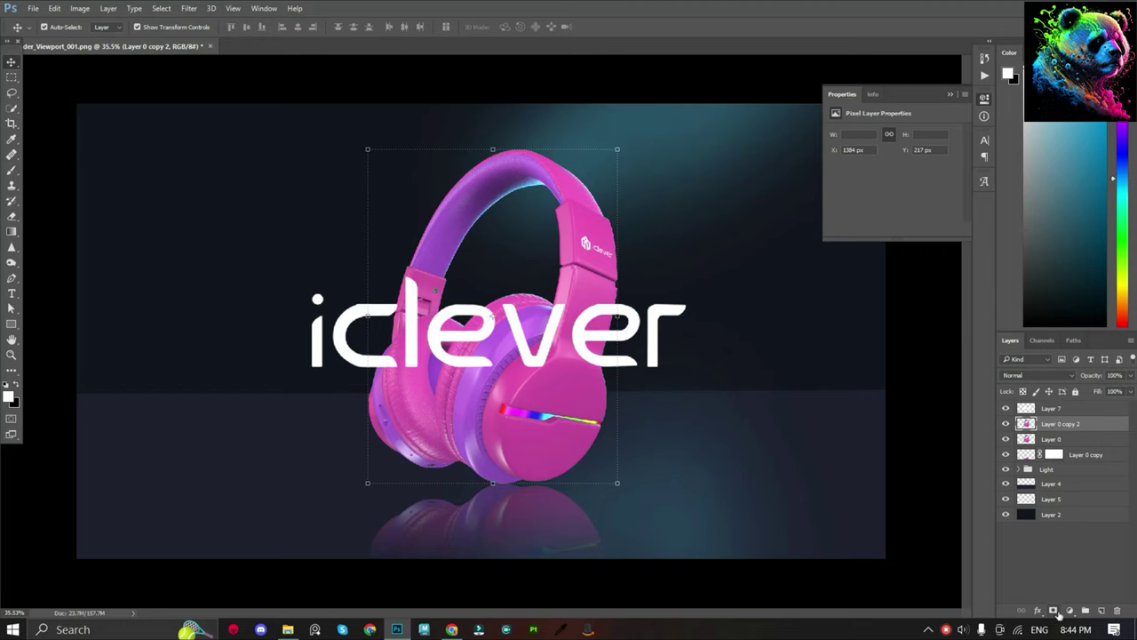
pyautogui.click(1054, 611)
pyautogui.moveTo(1046, 407); pyautogui.dragTo(1052, 428)
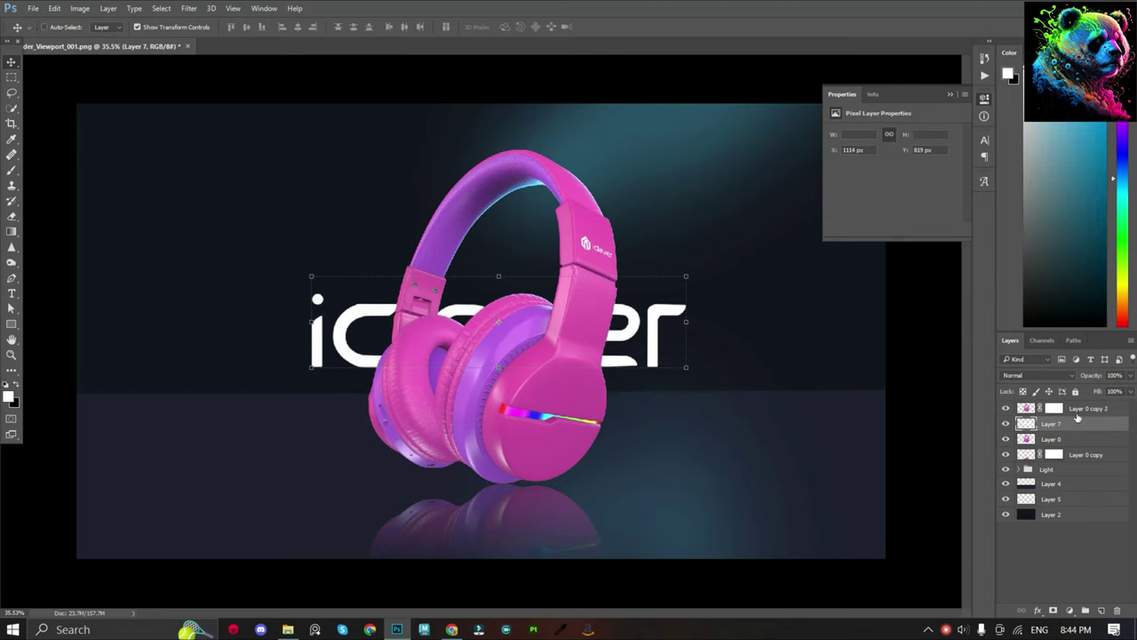
# Duplicate the logo to the top, give it a 4 px stroke, and set its Fill to 0%.
pyautogui.hotkey('ctrl', 'j')
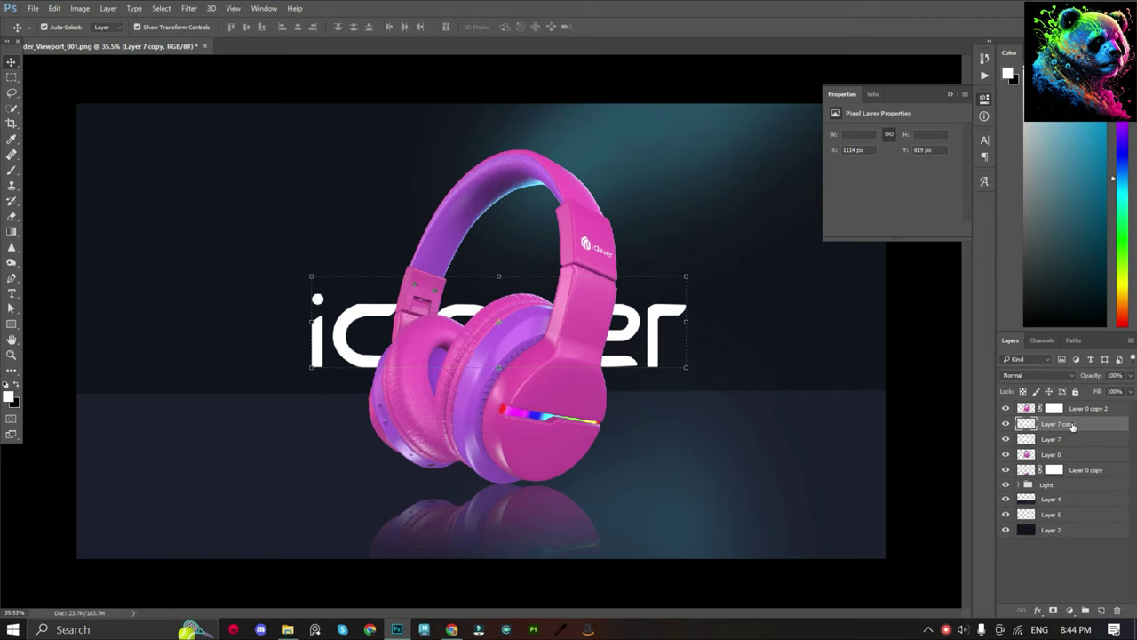
pyautogui.moveTo(1071, 425); pyautogui.dragTo(1039, 407)
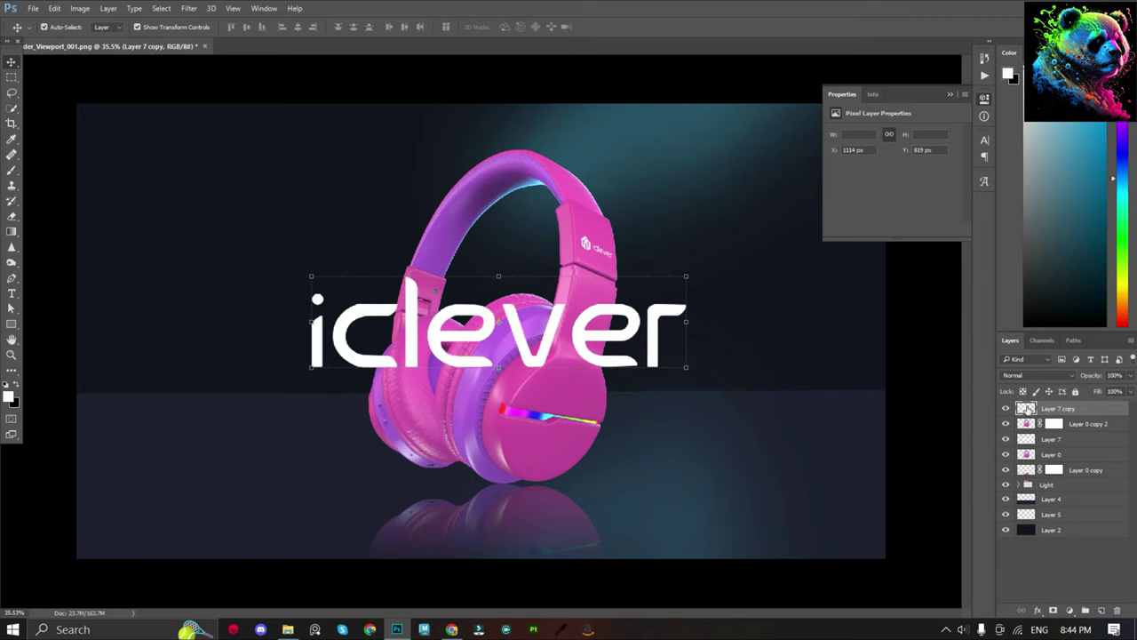
pyautogui.doubleClick(1026, 408)
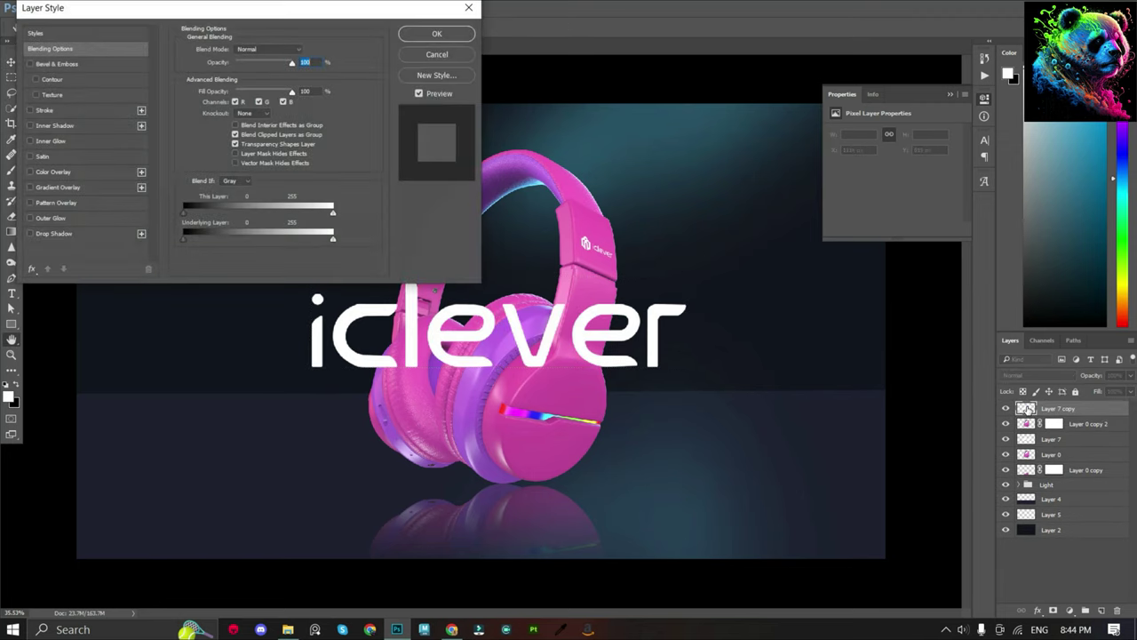
pyautogui.click(30, 110)
pyautogui.click(53, 110)
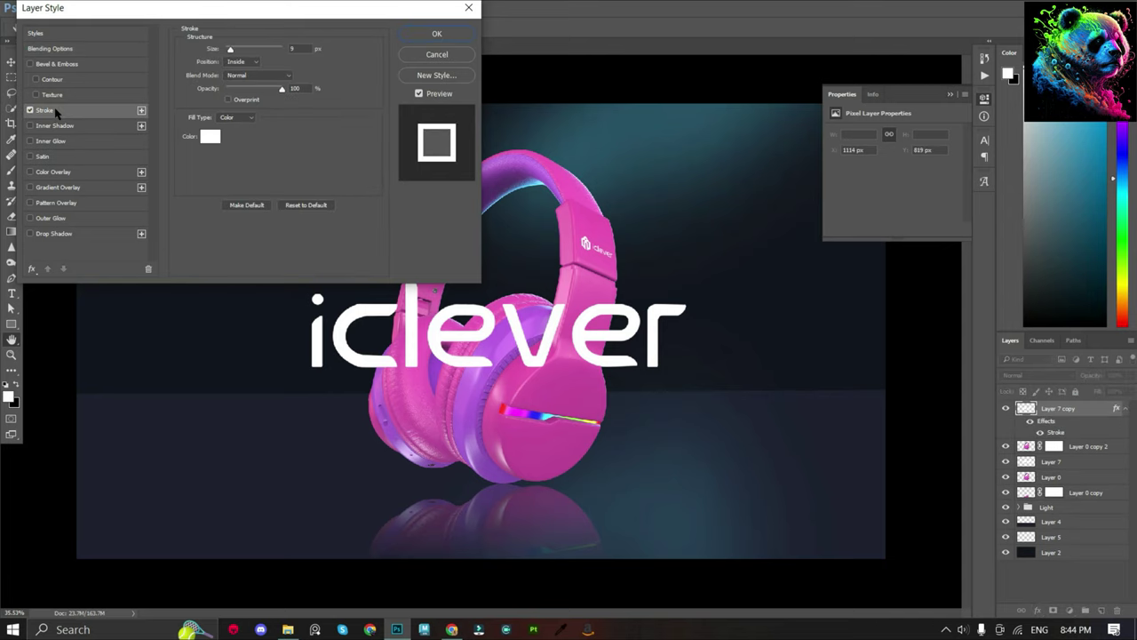
pyautogui.doubleClick(299, 48)
pyautogui.write('2')
pyautogui.click(294, 48)
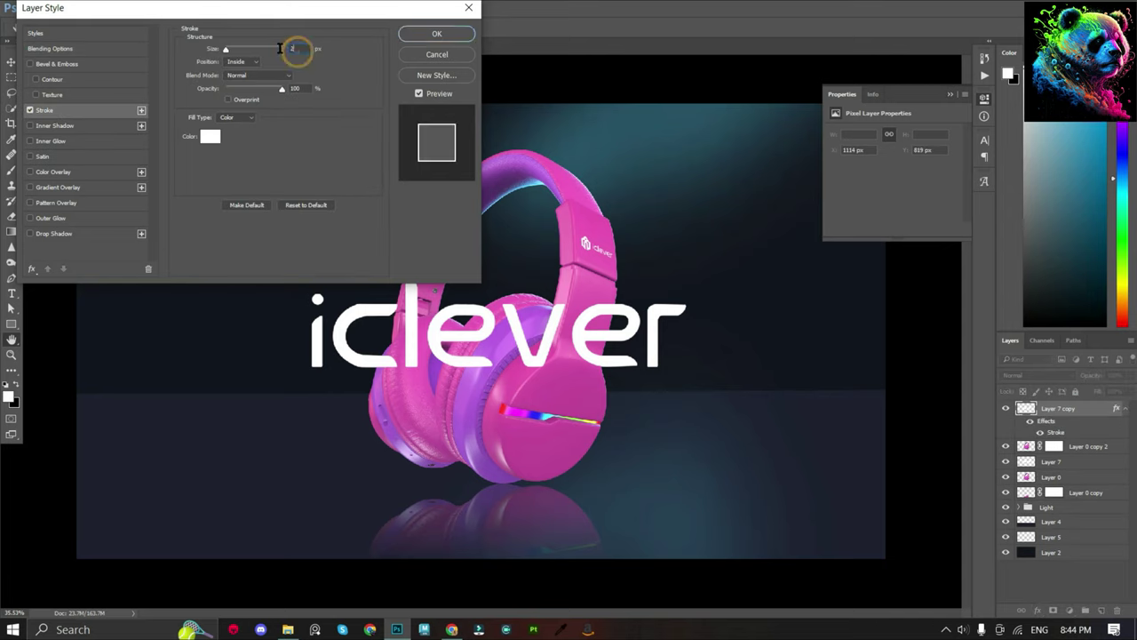
pyautogui.write('4')
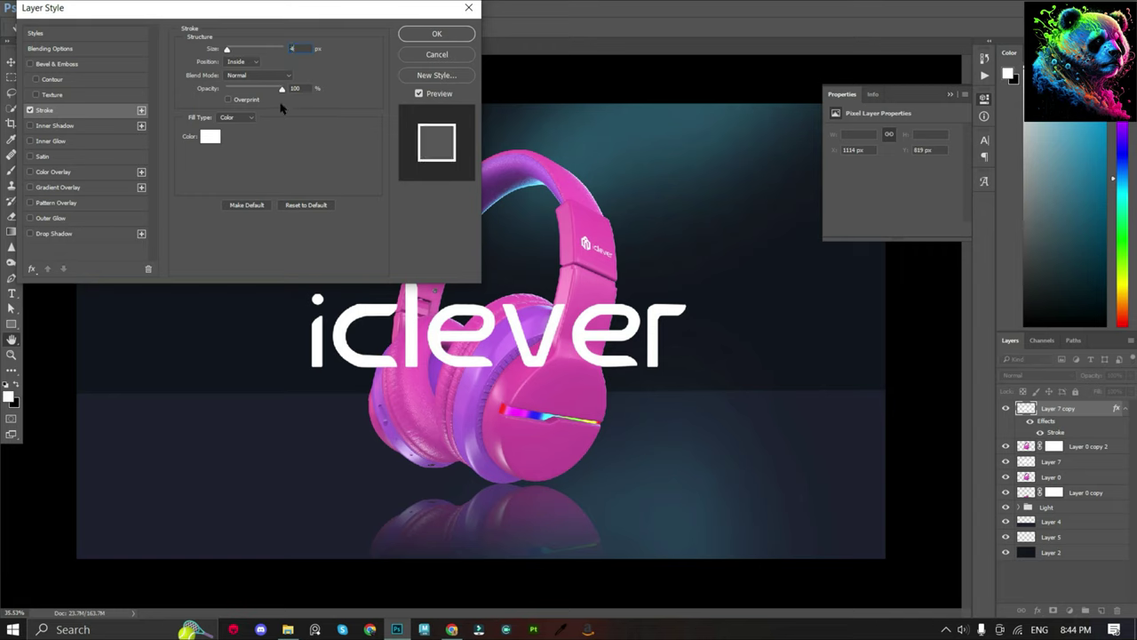
pyautogui.click(281, 89)
pyautogui.click(437, 34)
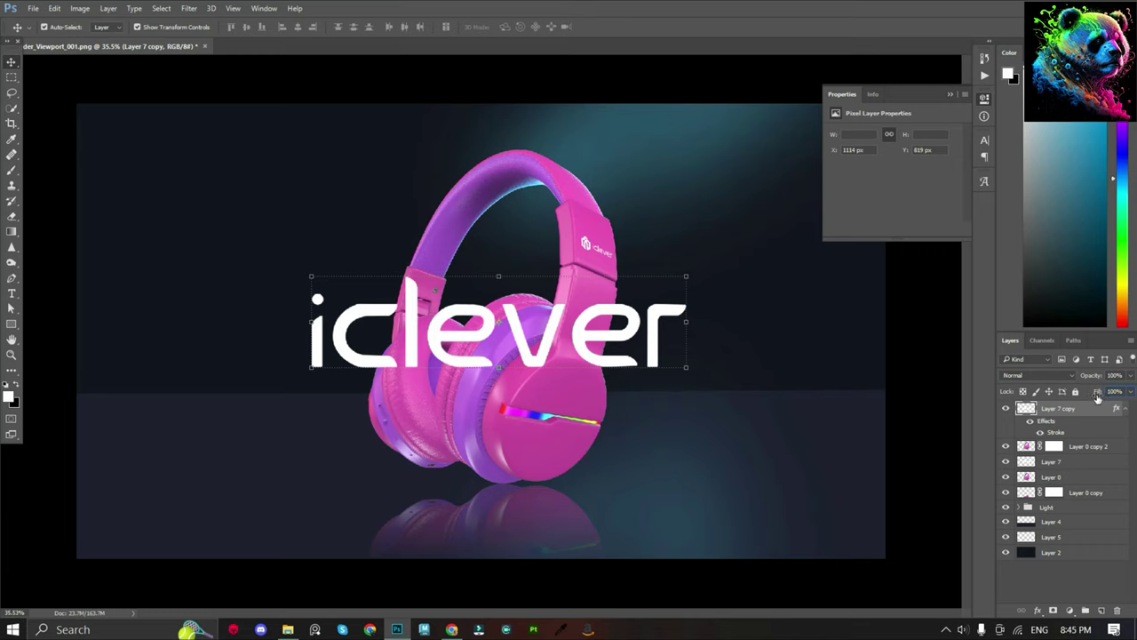
pyautogui.moveTo(1098, 398); pyautogui.dragTo(860, 391)
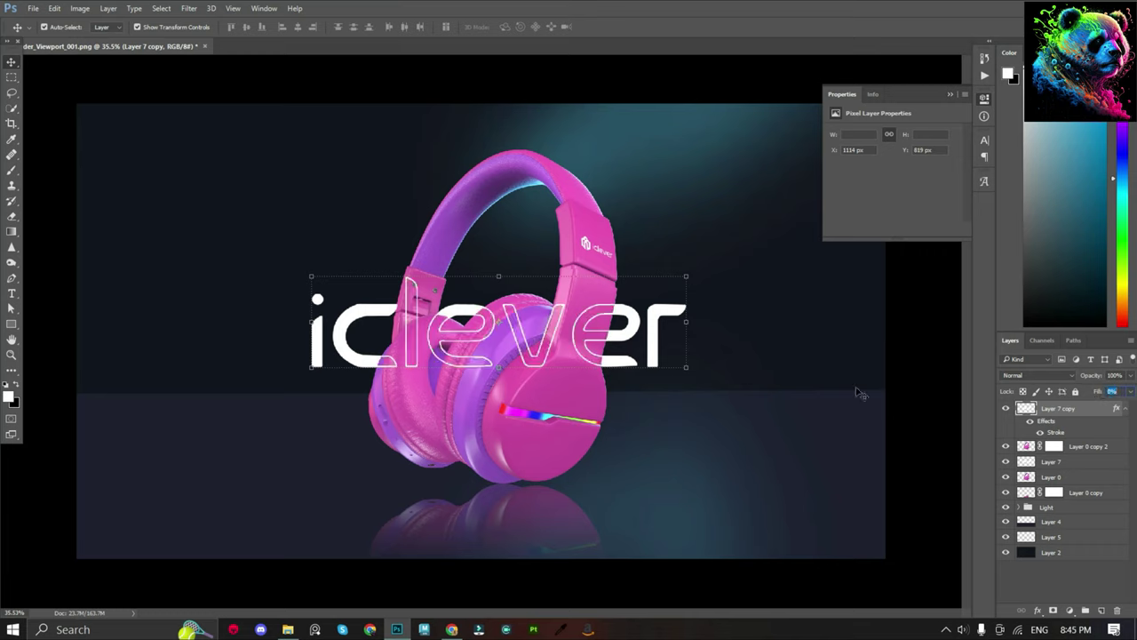
# Change the logo copy's stroke to 6 px white.
pyautogui.doubleClick(1065, 433)
pyautogui.write('6')
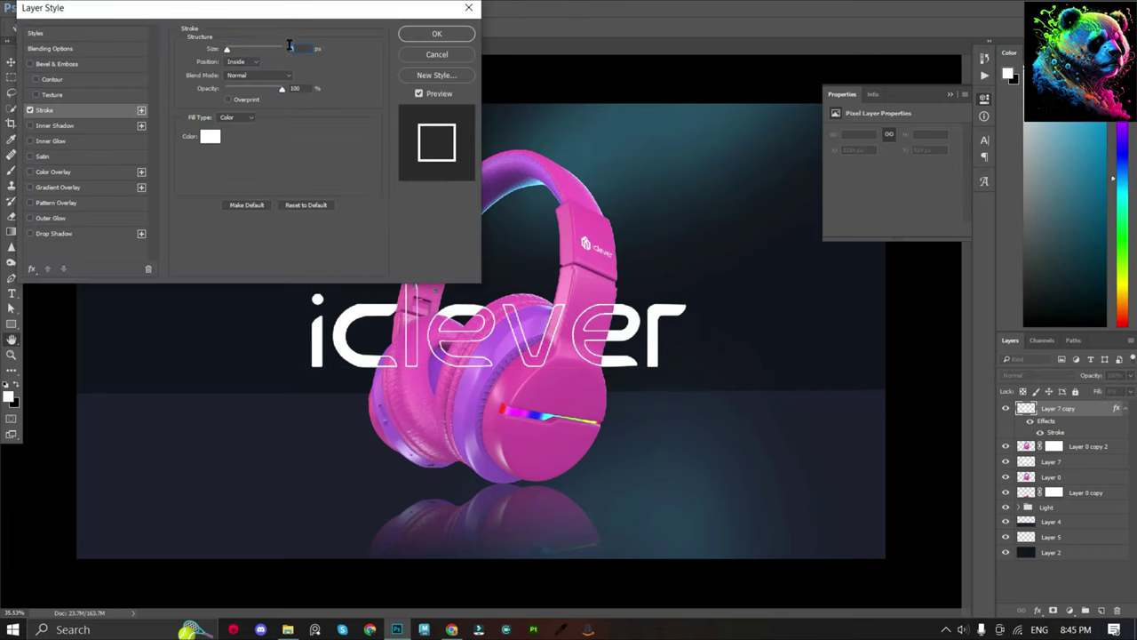
pyautogui.click(210, 136)
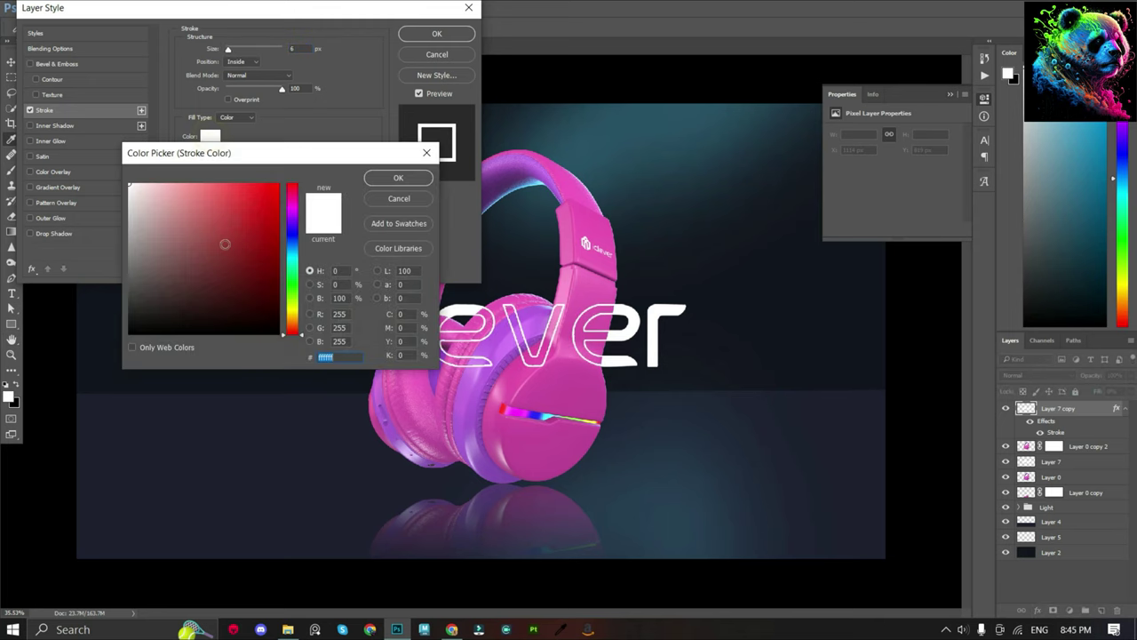
pyautogui.click(168, 213)
pyautogui.moveTo(286, 276); pyautogui.dragTo(209, 271)
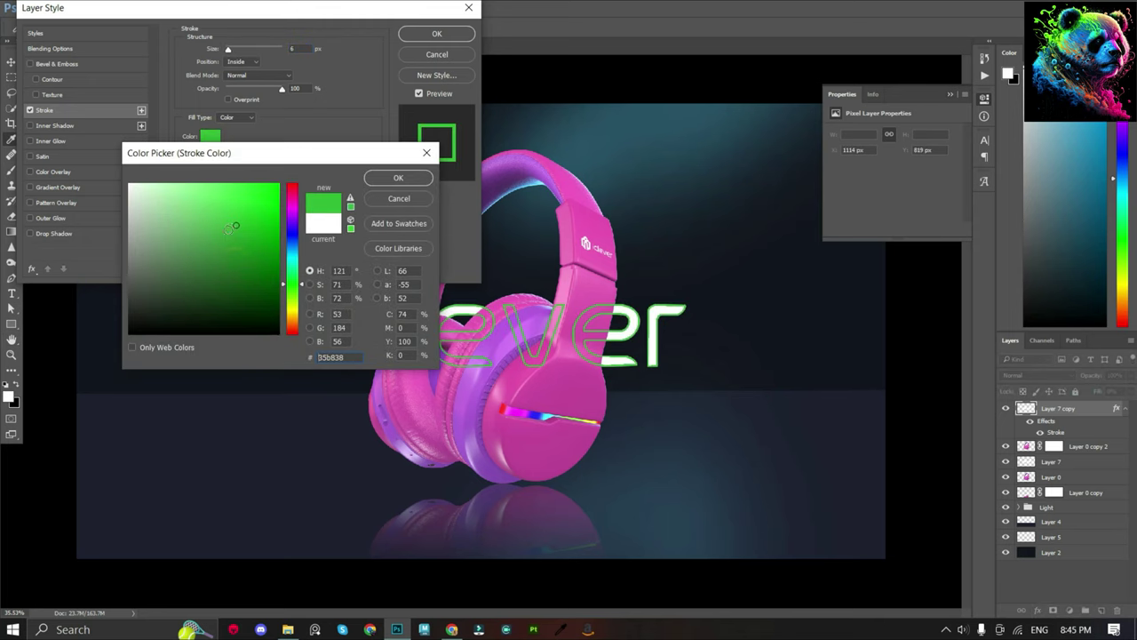
pyautogui.click(286, 204)
pyautogui.click(241, 236)
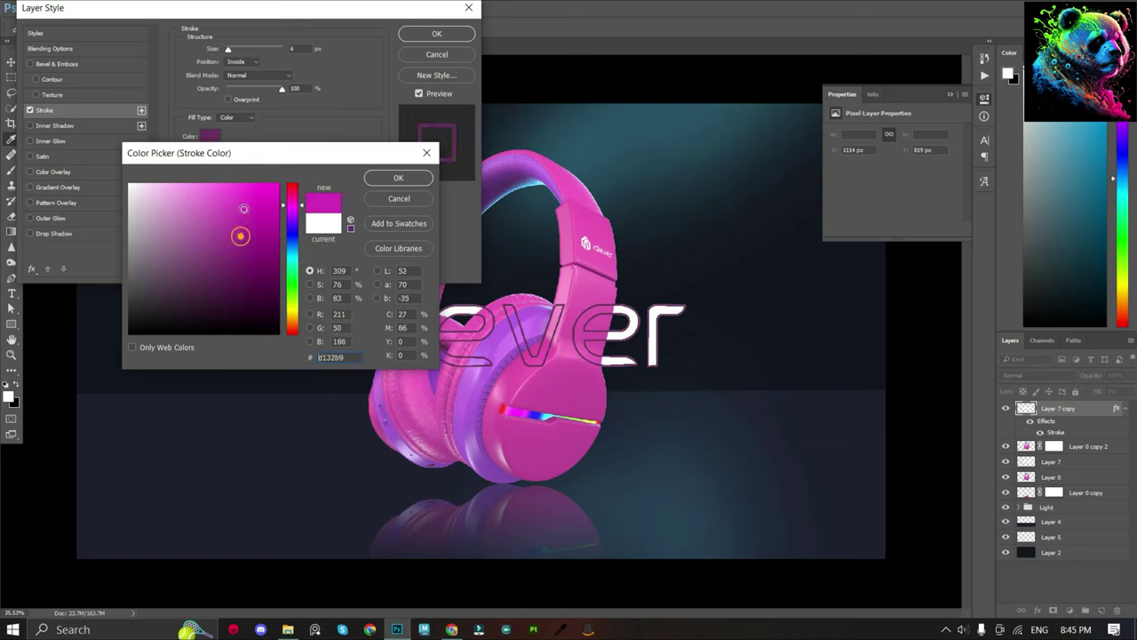
pyautogui.click(228, 204)
pyautogui.click(286, 190)
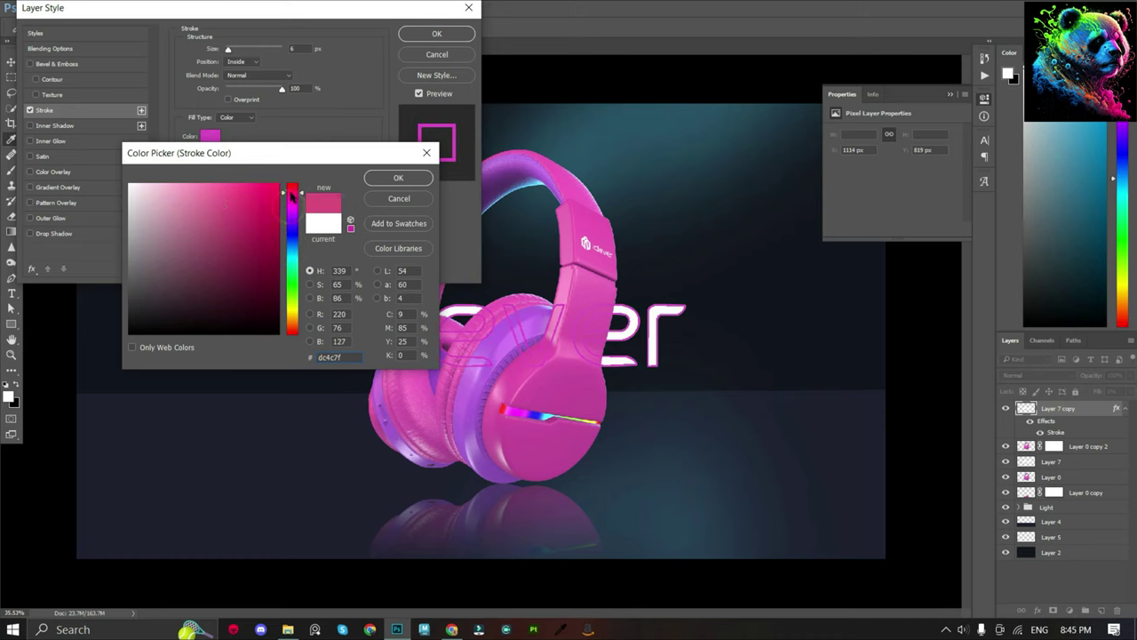
pyautogui.click(246, 228)
pyautogui.moveTo(246, 227); pyautogui.dragTo(101, 185)
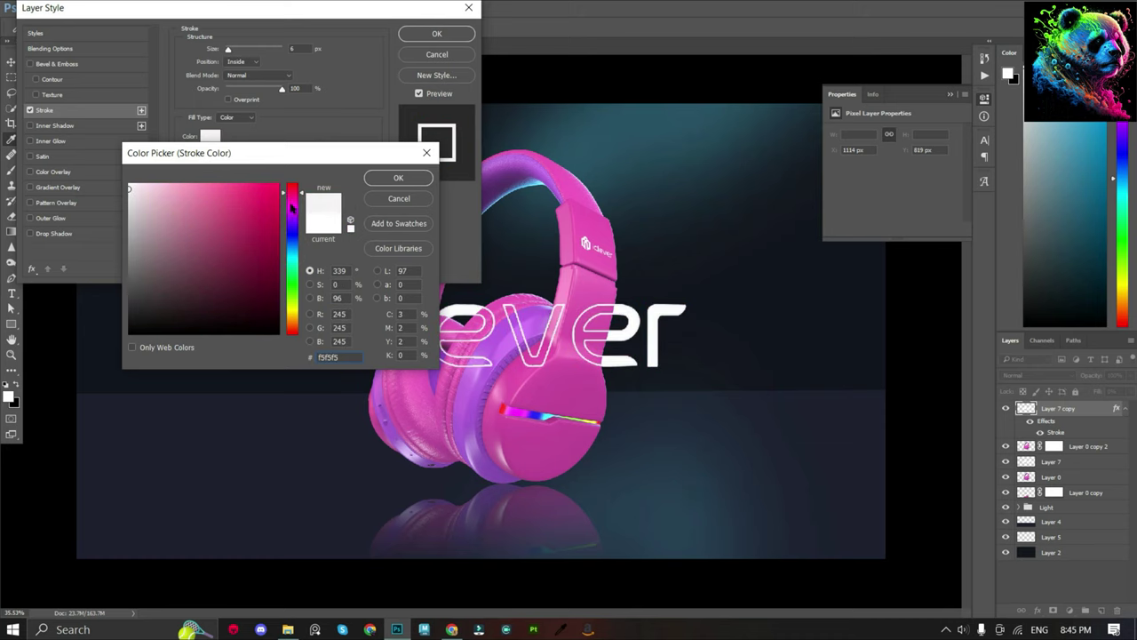
pyautogui.click(415, 180)
pyautogui.click(437, 34)
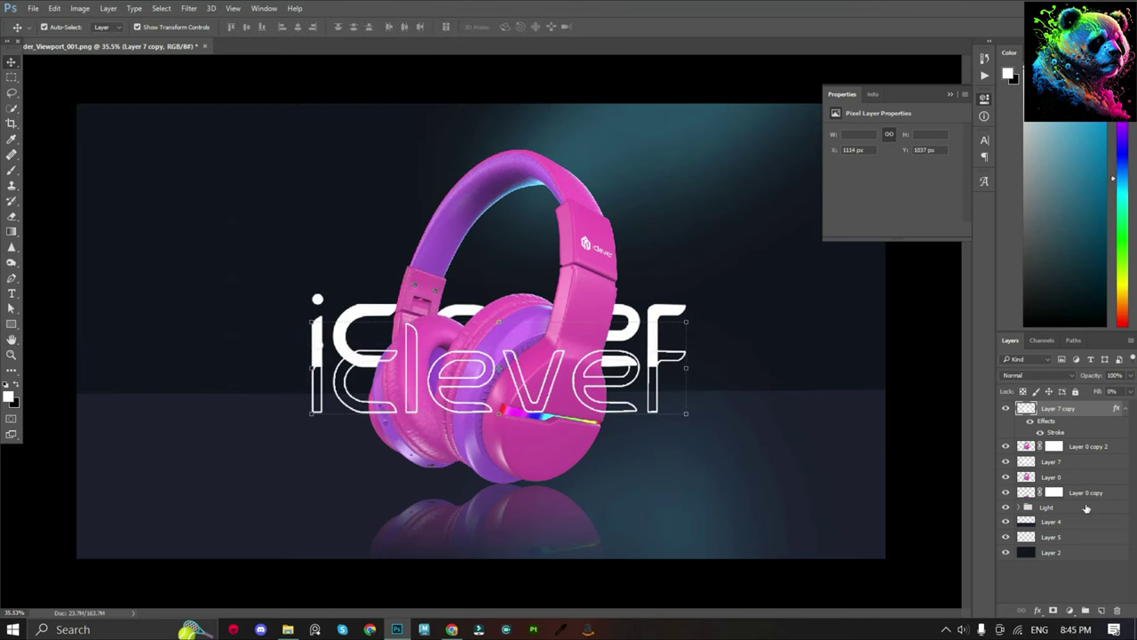
# Move both iclever logos lower so they sit across the earcups.
pyautogui.keyDown('ctrl'); pyautogui.click(1051, 462); pyautogui.keyUp('ctrl')
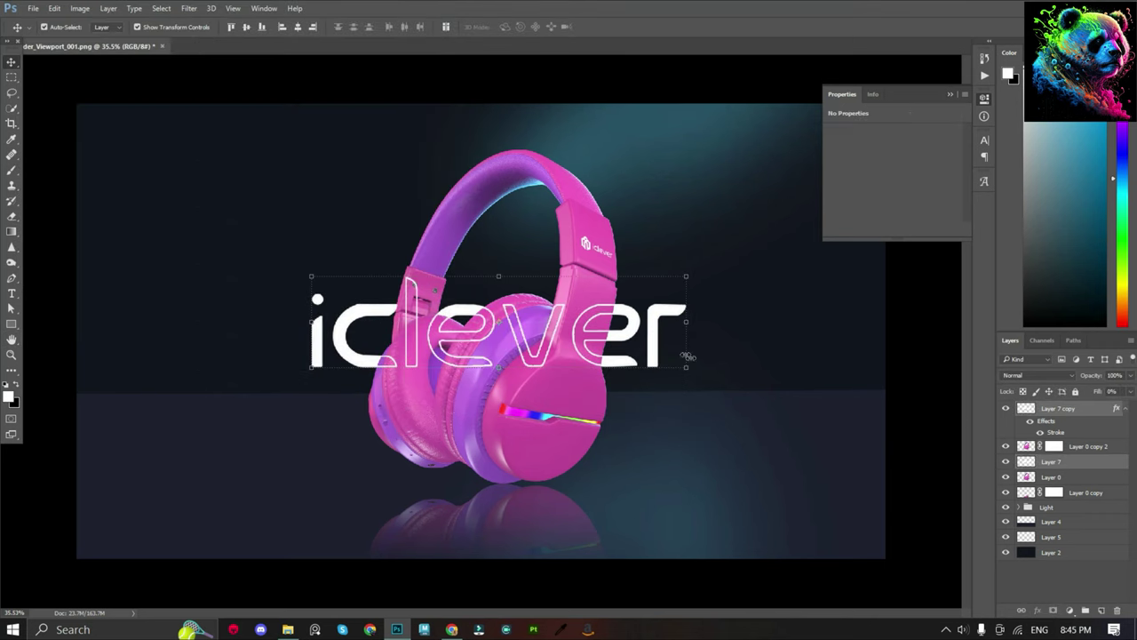
pyautogui.keyDown('alt'); pyautogui.scroll(1, 622, 311); pyautogui.keyUp('alt')
pyautogui.moveTo(631, 302); pyautogui.dragTo(650, 442)
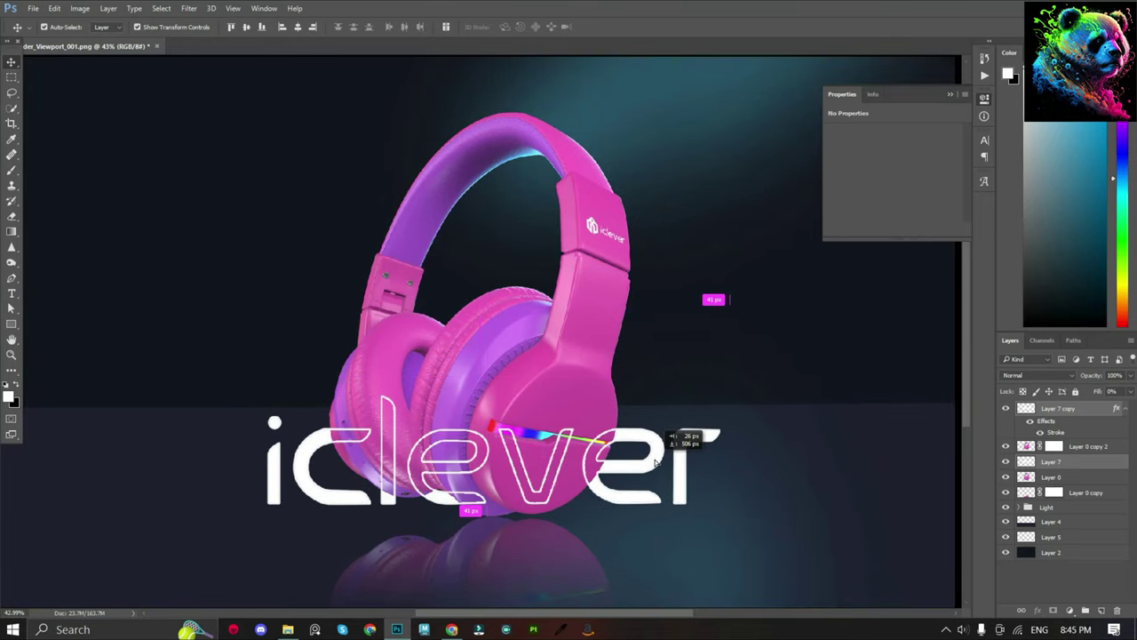
pyautogui.moveTo(650, 442); pyautogui.dragTo(657, 459)
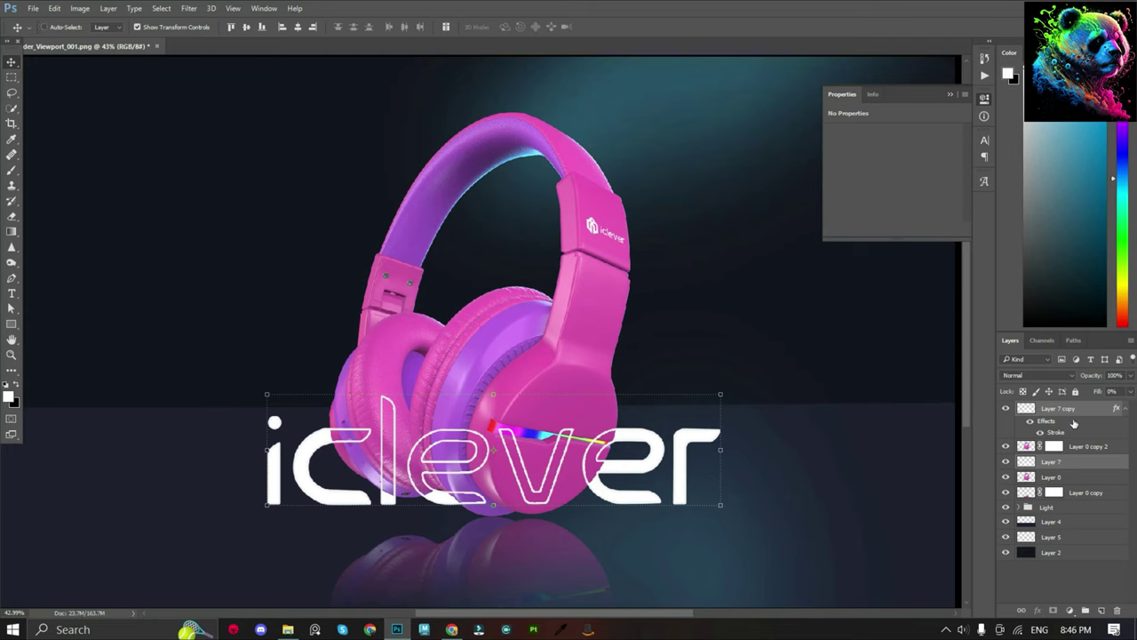
# Group the outline logo with Layer 0 copy 2 into Group 1, then duplicate Layer 7 to the top.
pyautogui.hotkey('ctrl', 'g')
pyautogui.press('z')
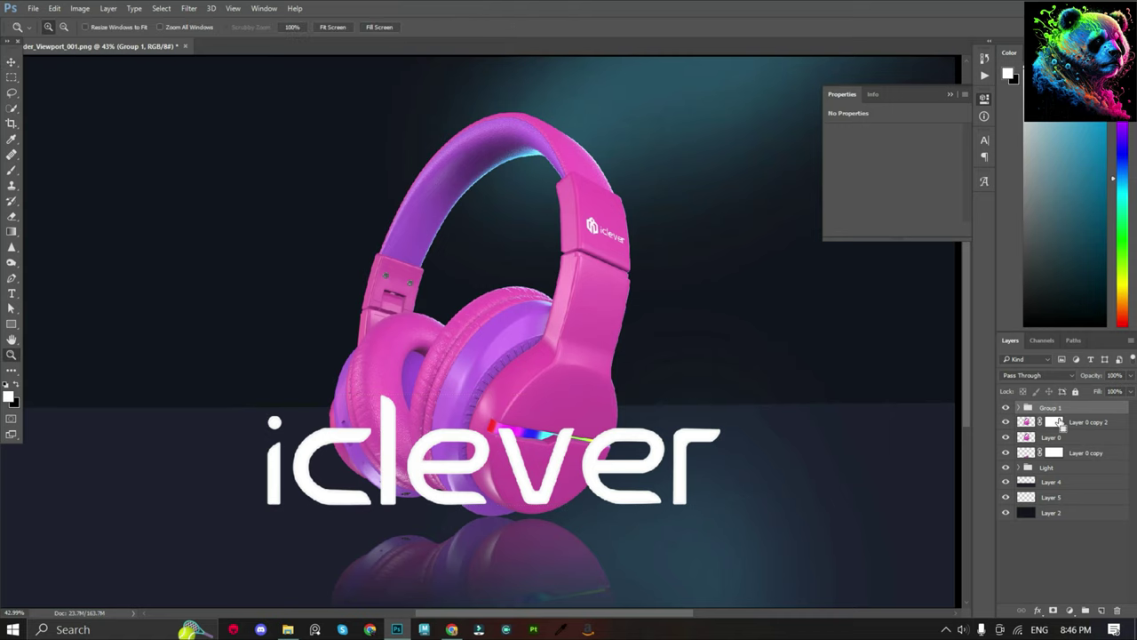
pyautogui.hotkey('ctrl', 'z')
pyautogui.keyDown('ctrl'); pyautogui.click(1095, 448); pyautogui.keyUp('ctrl')
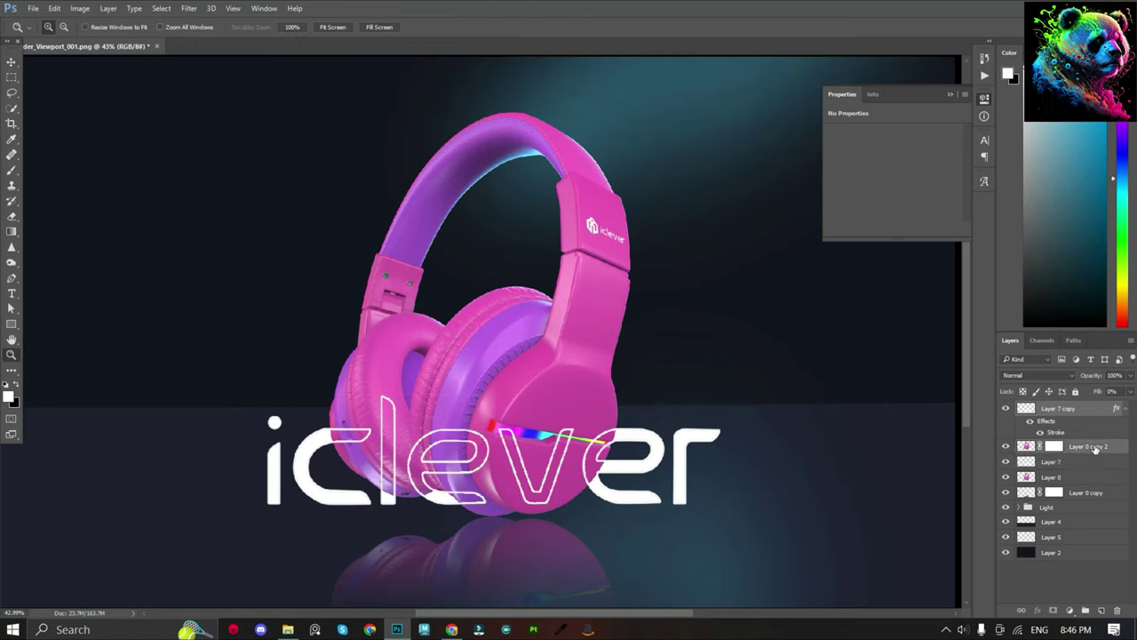
pyautogui.hotkey('ctrl', 'g')
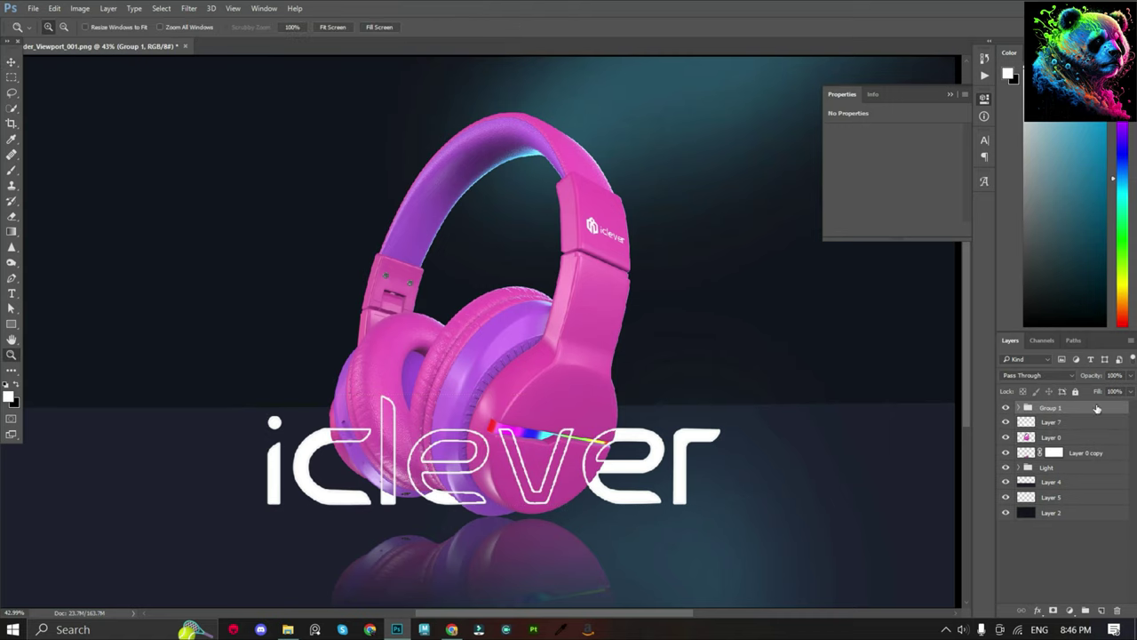
pyautogui.click(1021, 408)
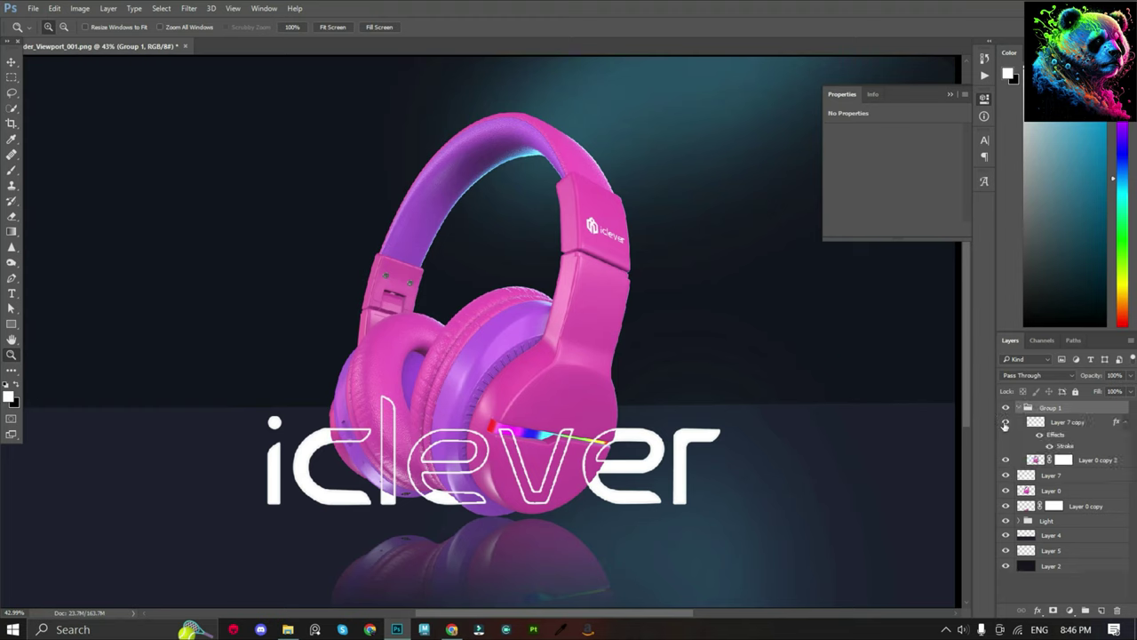
pyautogui.click(1097, 476)
pyautogui.keyDown('alt'); pyautogui.moveTo(1096, 476); pyautogui.dragTo(1066, 406); pyautogui.keyUp('alt')
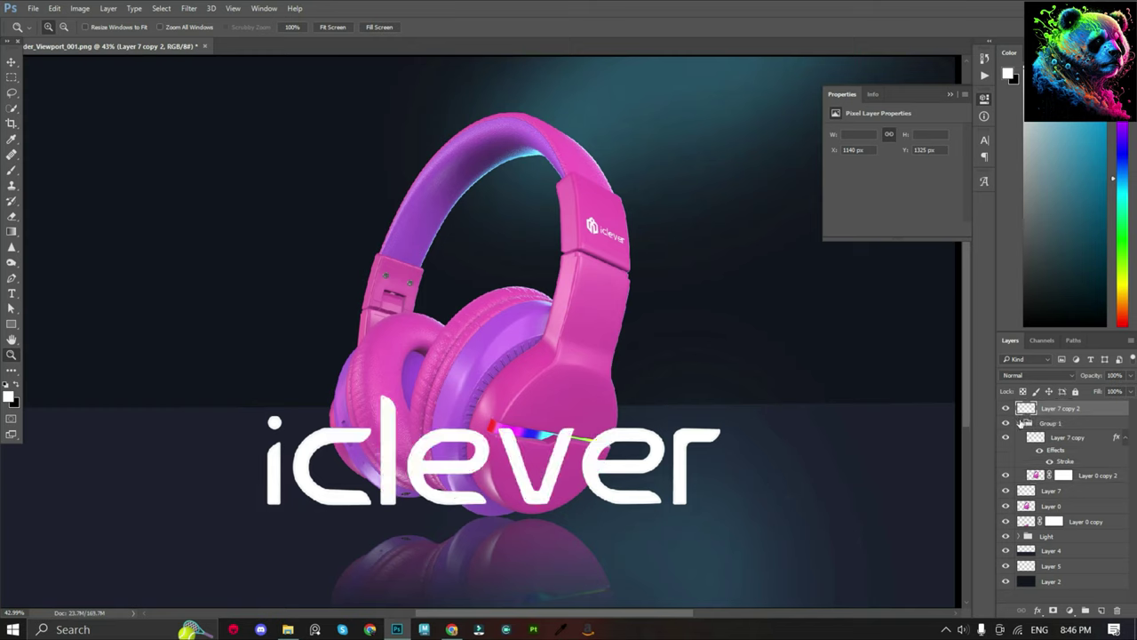
# Flip Layer 7 copy 2 upside down and move it below the upright logo.
pyautogui.click(1020, 422)
pyautogui.click(54, 8)
pyautogui.moveTo(124, 329)
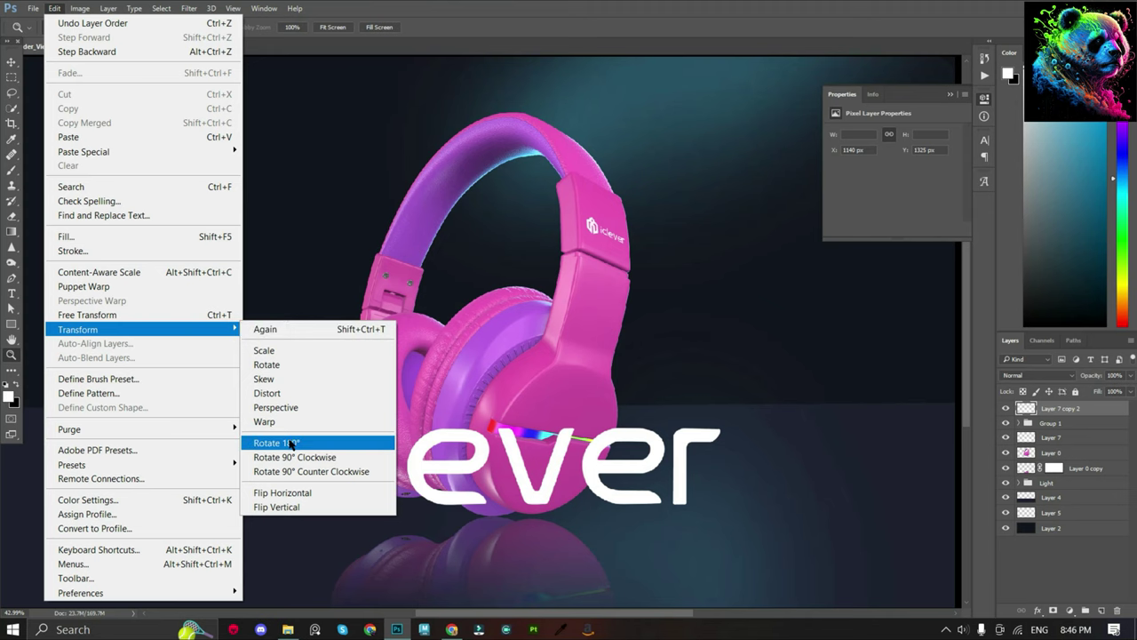
pyautogui.click(293, 442)
pyautogui.click(12, 62)
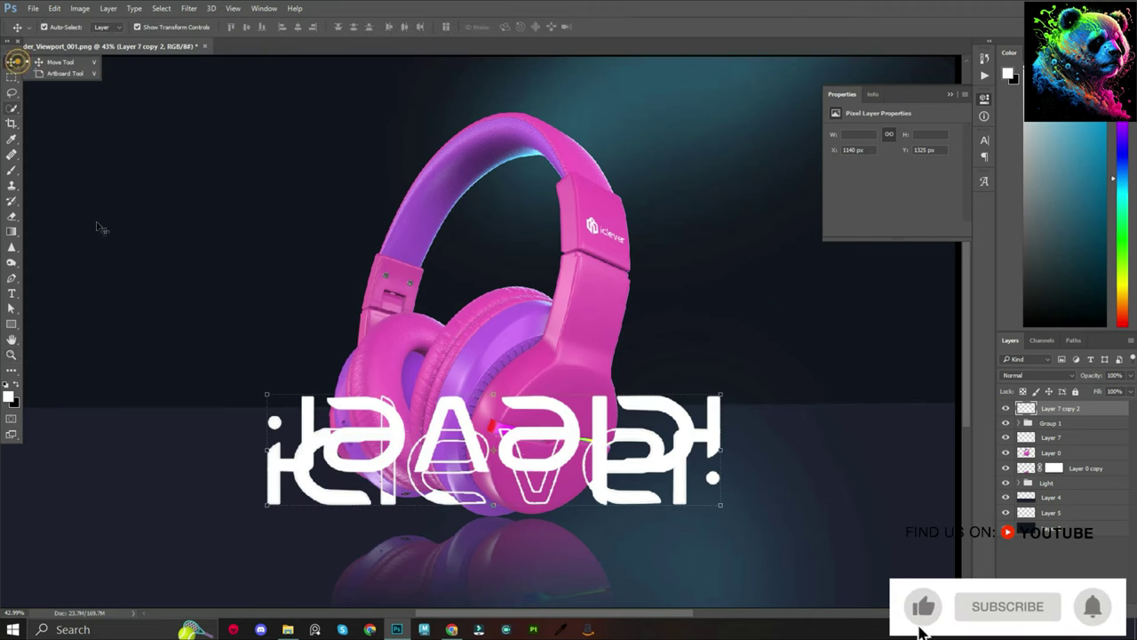
pyautogui.moveTo(651, 365)
pyautogui.mouseDown()
pyautogui.moveTo(660, 515)
pyautogui.moveTo(629, 532)
pyautogui.mouseUp()
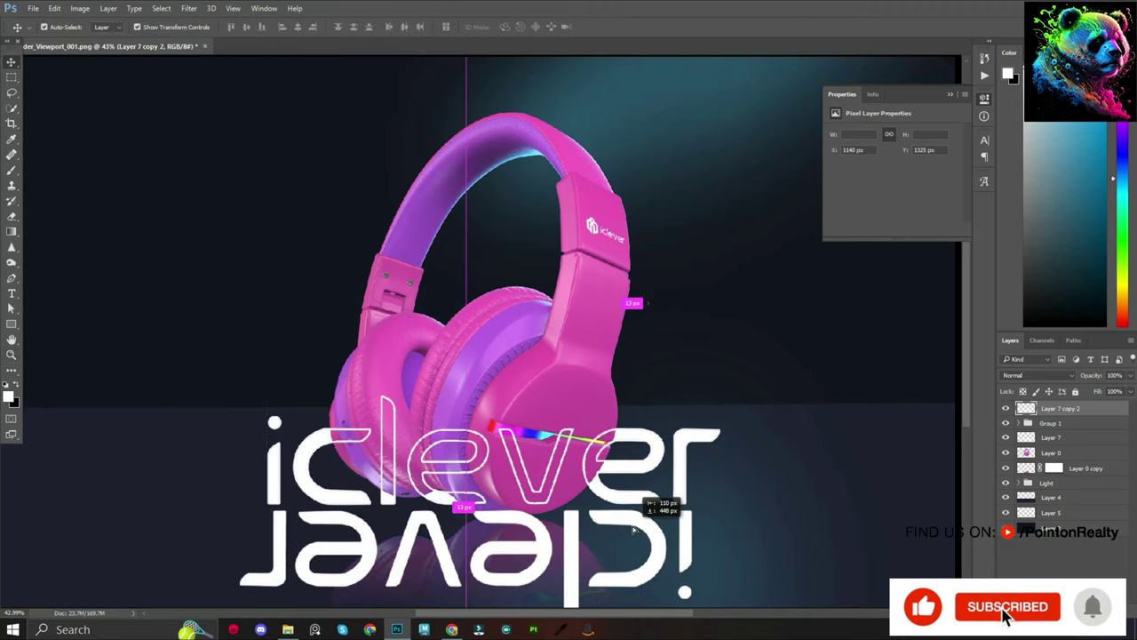
# Flip the copy horizontally into a true mirror image aligned directly beneath the original.
pyautogui.click(33, 8)
pyautogui.moveTo(142, 329)
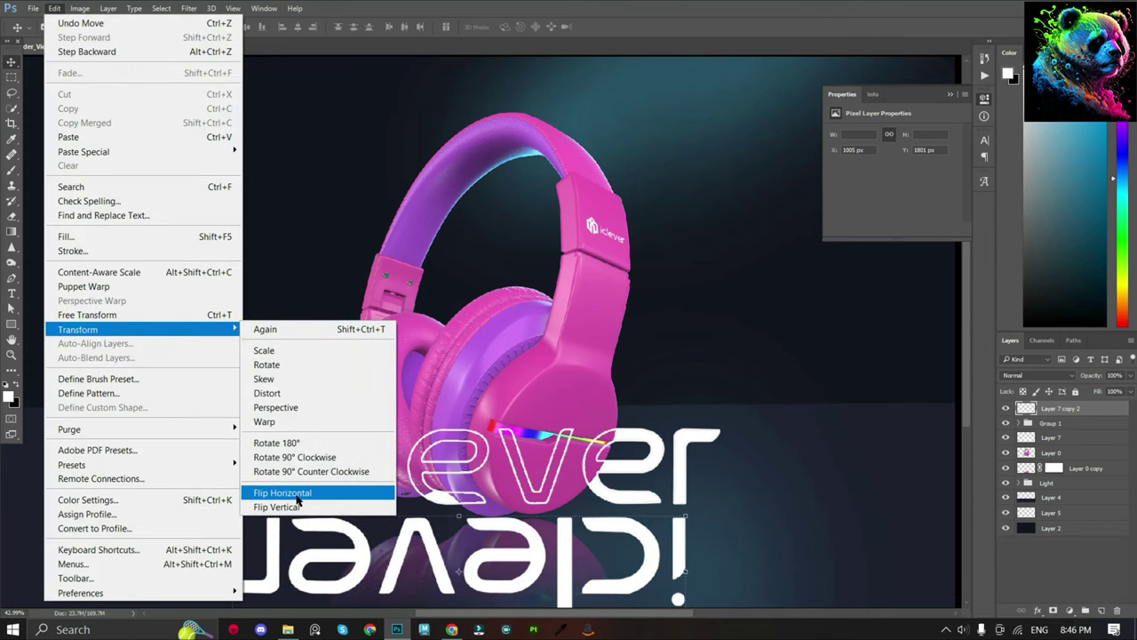
pyautogui.click(280, 492)
pyautogui.keyDown('alt'); pyautogui.scroll(1, 582, 405); pyautogui.keyUp('alt')
pyautogui.keyDown('alt'); pyautogui.scroll(3, 582, 404); pyautogui.keyUp('alt')
pyautogui.moveTo(582, 341); pyautogui.dragTo(620, 334)
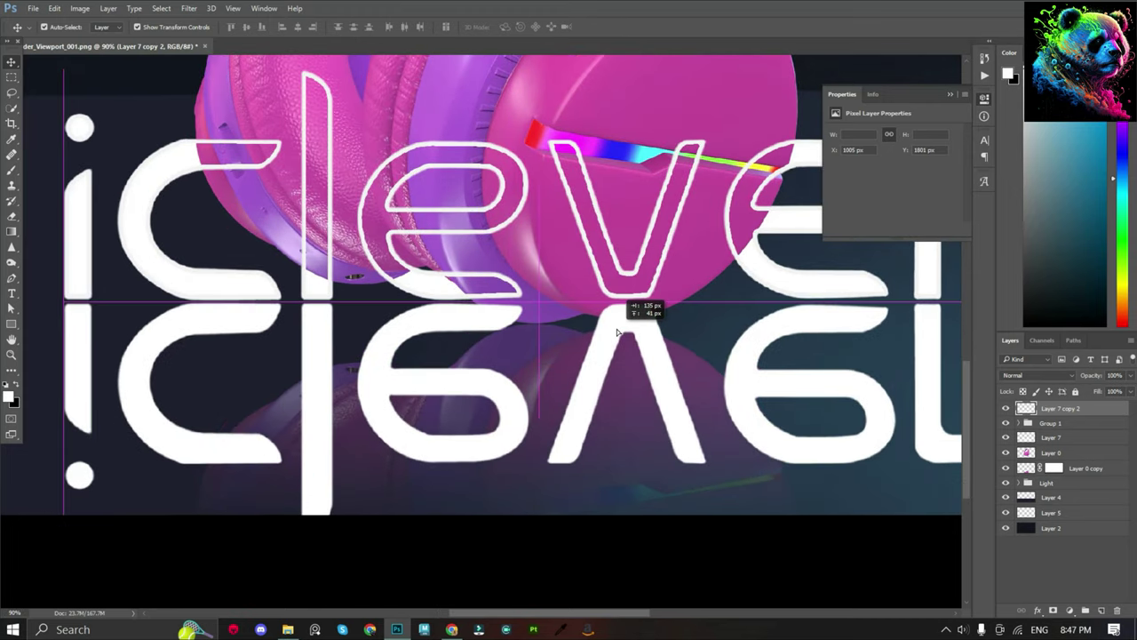
pyautogui.keyDown('alt'); pyautogui.scroll(-2, 617, 329); pyautogui.keyUp('alt')
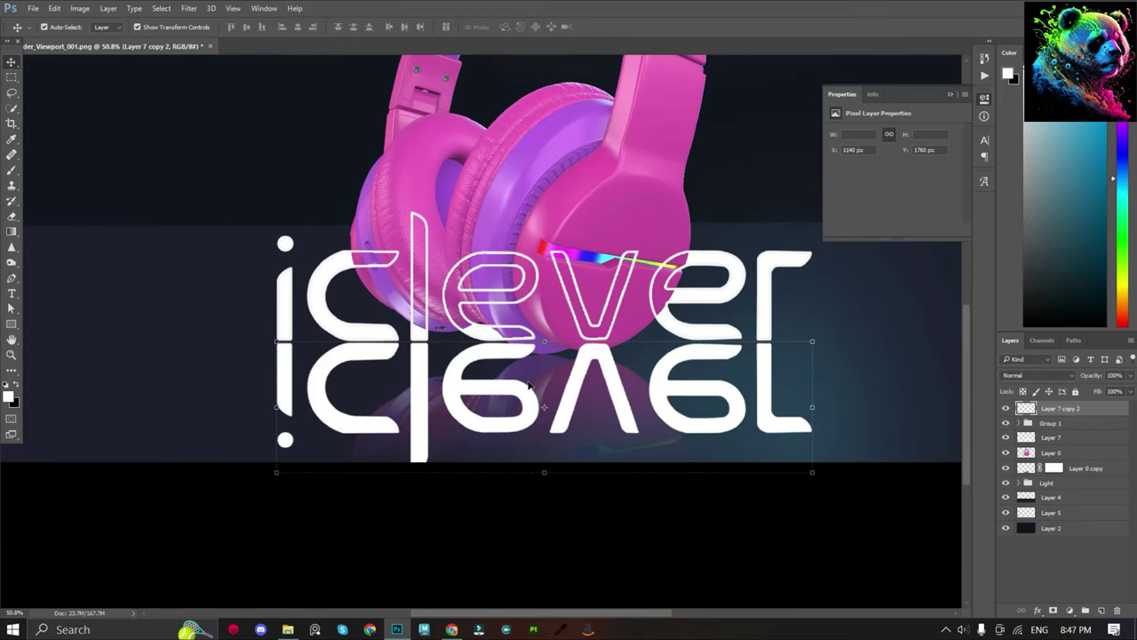
pyautogui.doubleClick(1006, 409)
pyautogui.keyDown('alt'); pyautogui.scroll(-1, 427, 407); pyautogui.keyUp('alt')
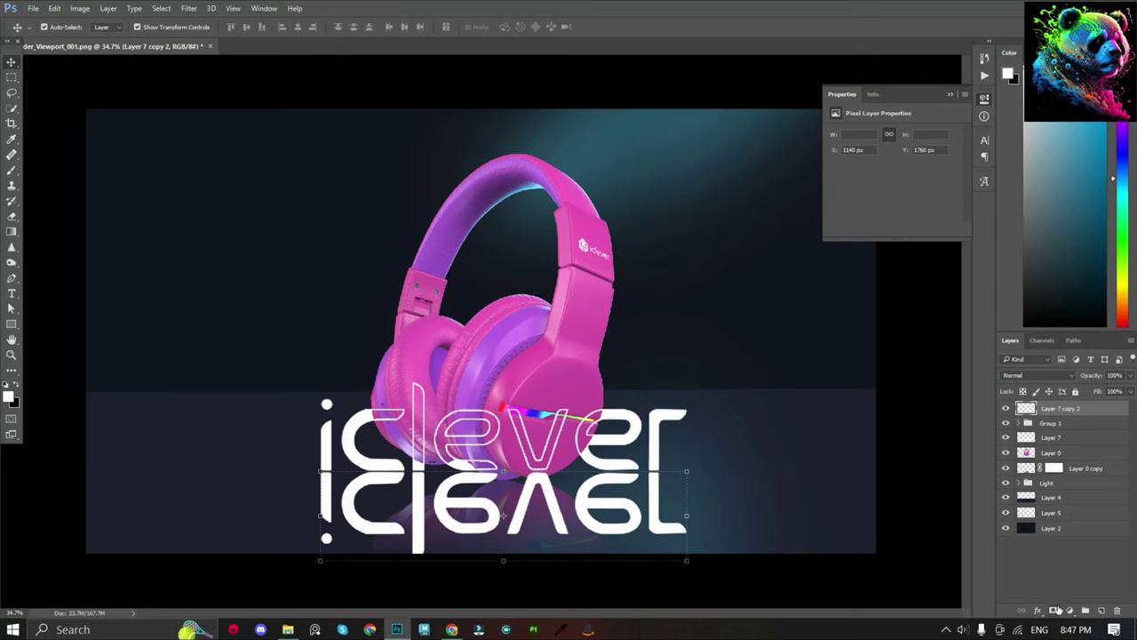
# Mask Layer 7 copy 2 with an upward gradient fade and lower its opacity.
pyautogui.click(1056, 610)
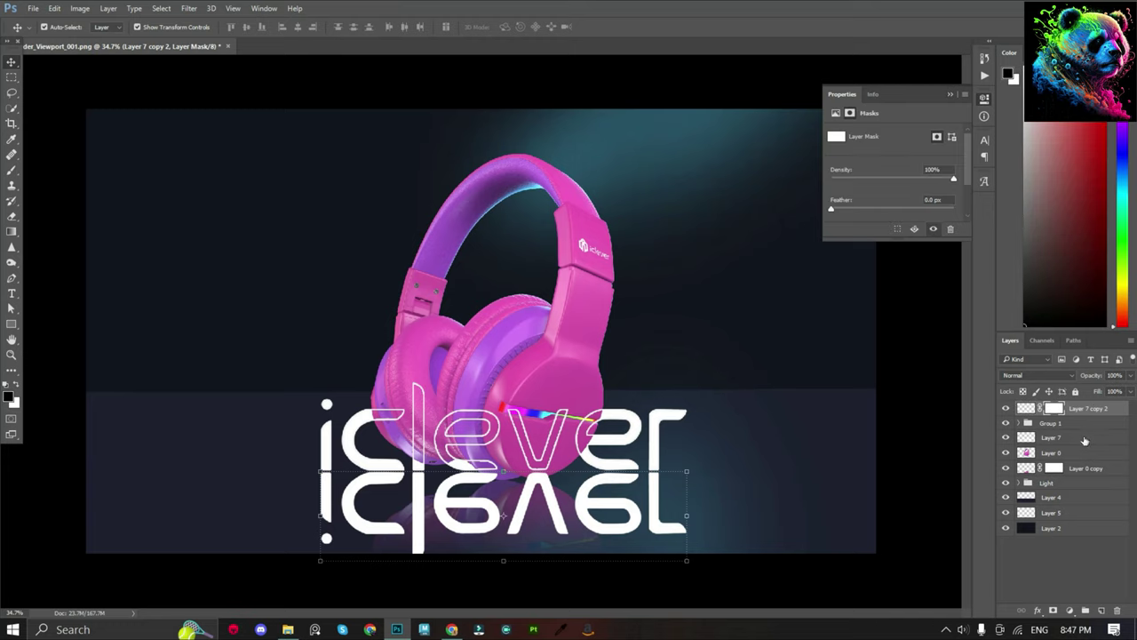
pyautogui.click(12, 231)
pyautogui.moveTo(499, 556); pyautogui.dragTo(505, 453)
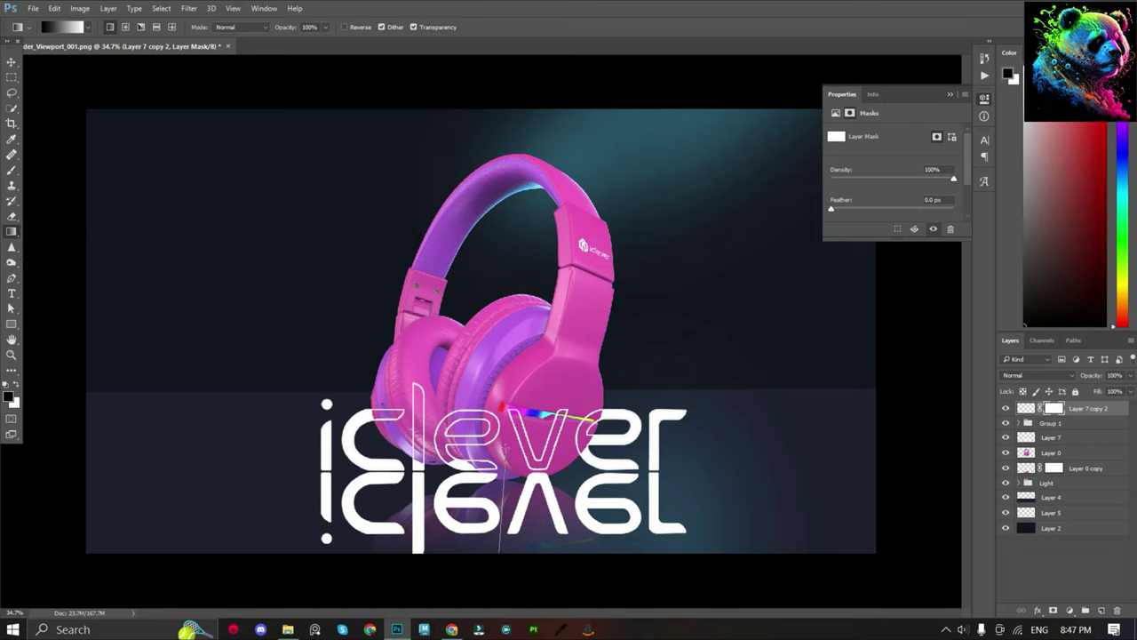
pyautogui.moveTo(505, 554); pyautogui.dragTo(507, 347)
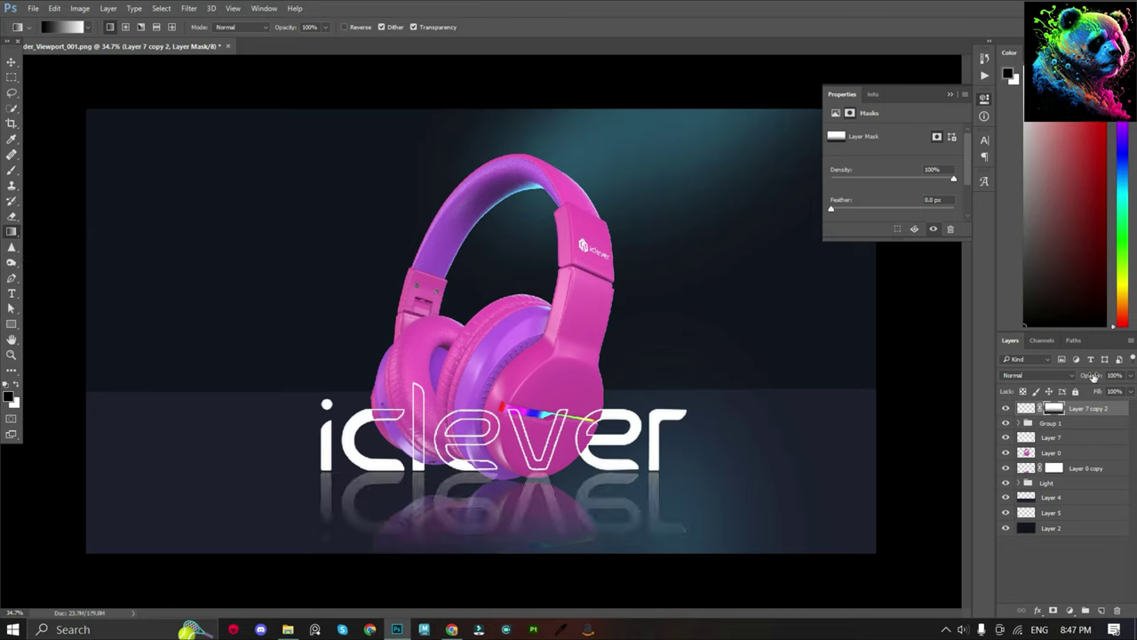
pyautogui.moveTo(1094, 377); pyautogui.dragTo(1068, 371)
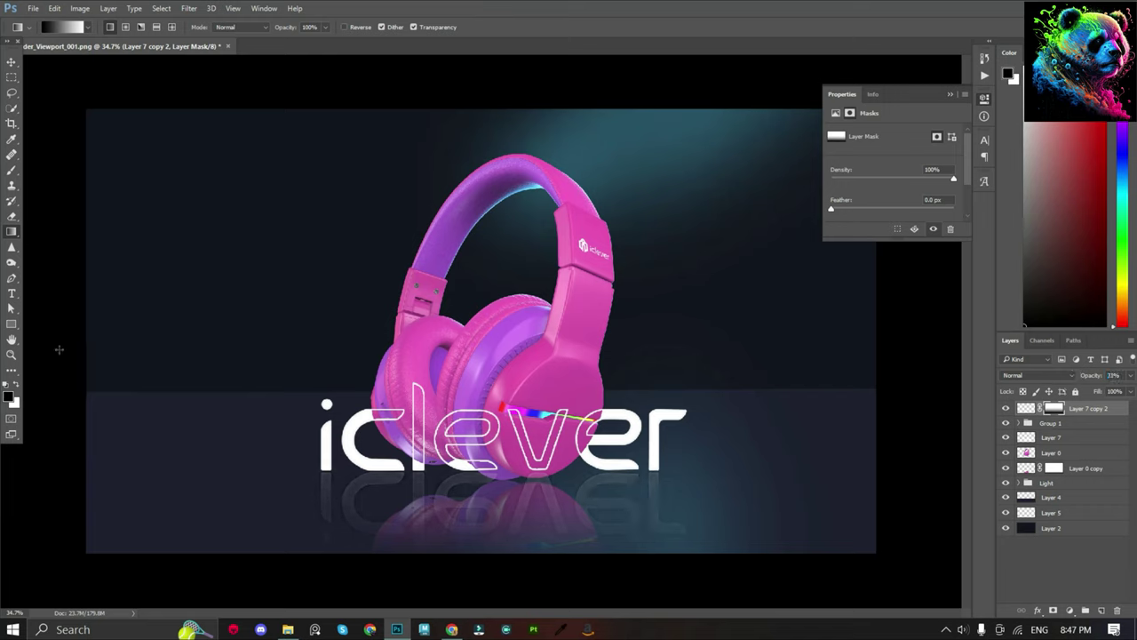
# Set up a medium eraser at 74% strength and reset the layer opacity to 100%.
pyautogui.click(11, 216)
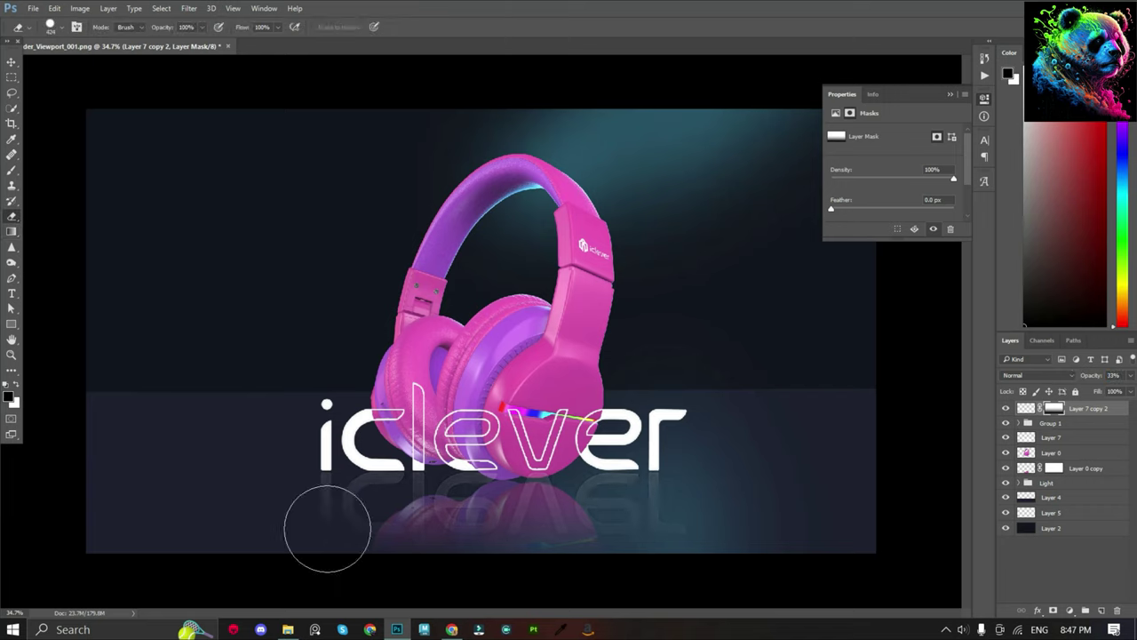
pyautogui.keyDown('alt'); pyautogui.moveTo(254, 518); pyautogui.dragTo(233, 518, button='right'); pyautogui.keyUp('alt')
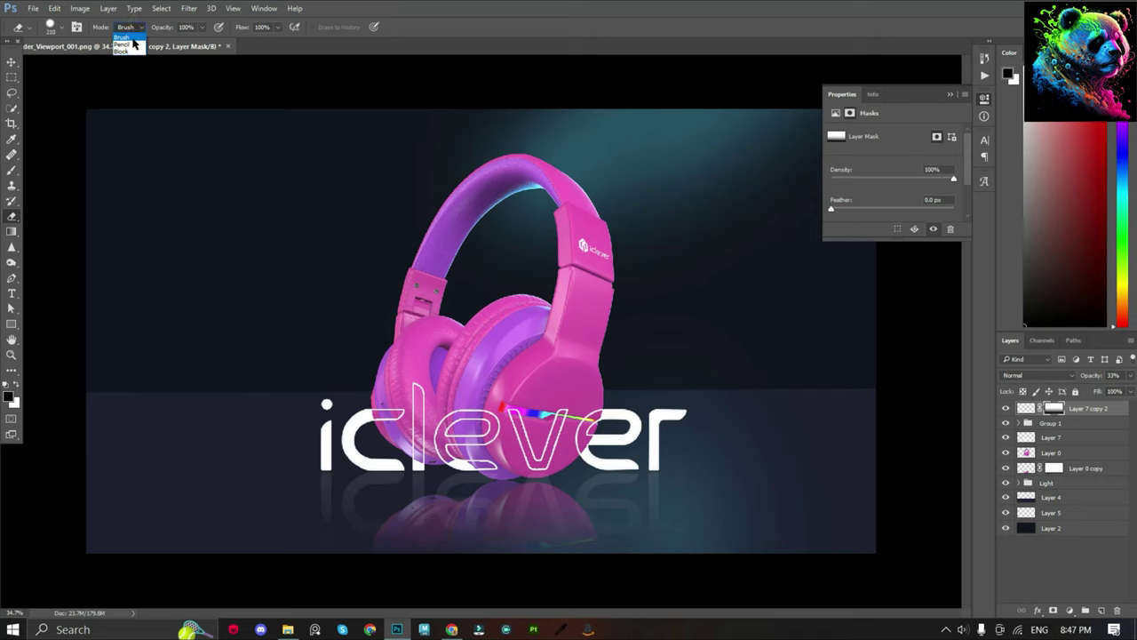
pyautogui.moveTo(173, 27); pyautogui.dragTo(156, 26)
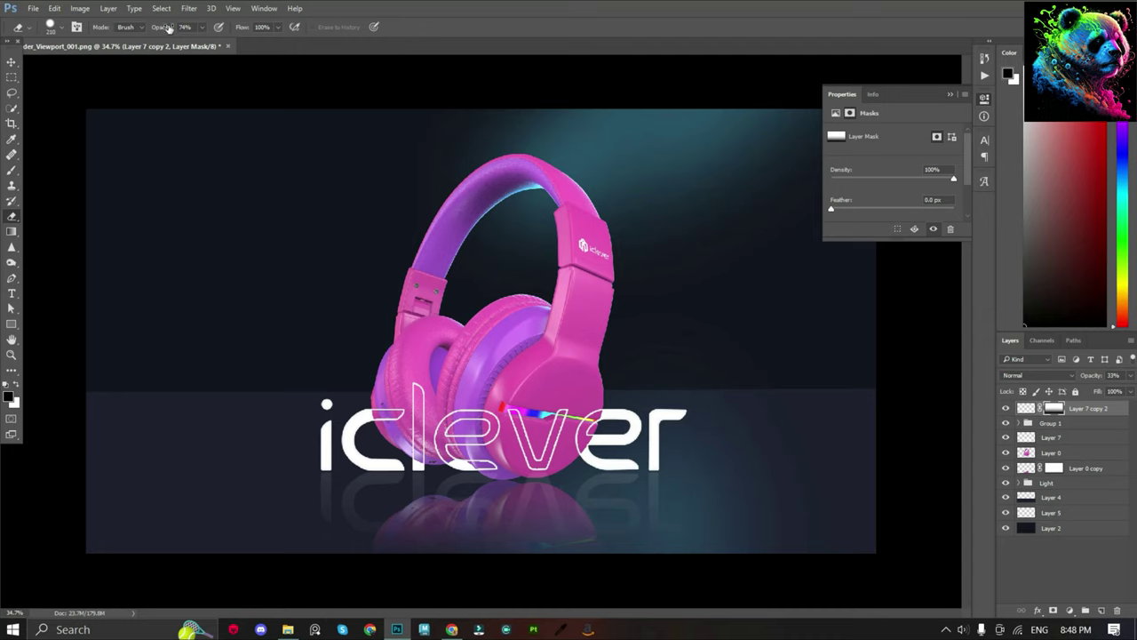
pyautogui.click(1113, 375)
pyautogui.write('100')
pyautogui.press('Return')
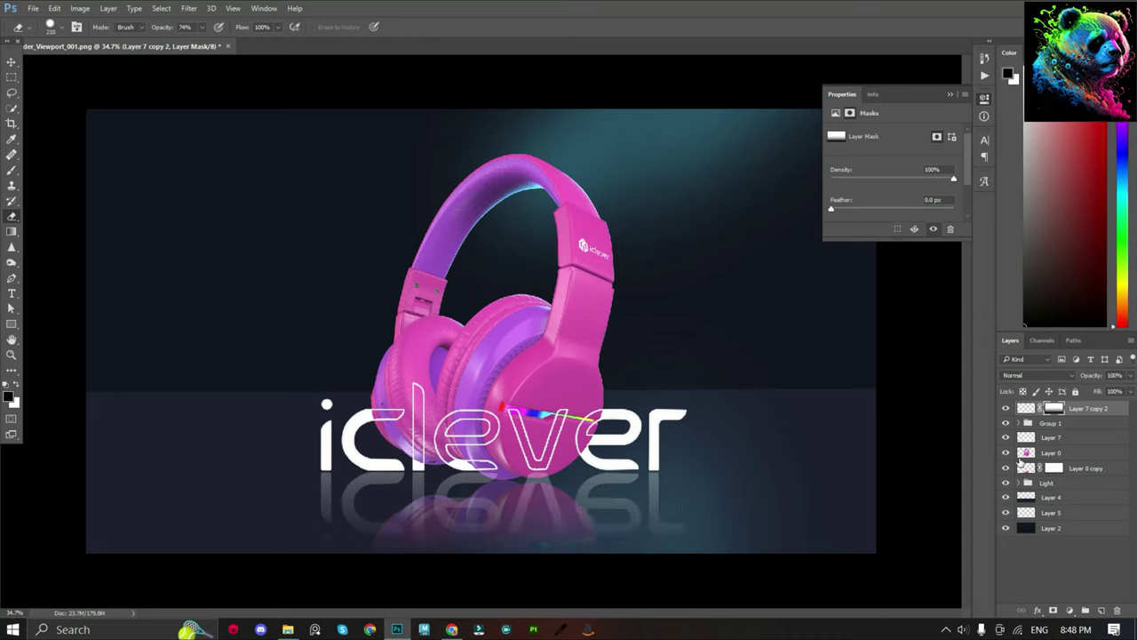
# Lower the reflection's opacity to 49% and redraw the vertical gradient fade on its mask.
pyautogui.click(1026, 410)
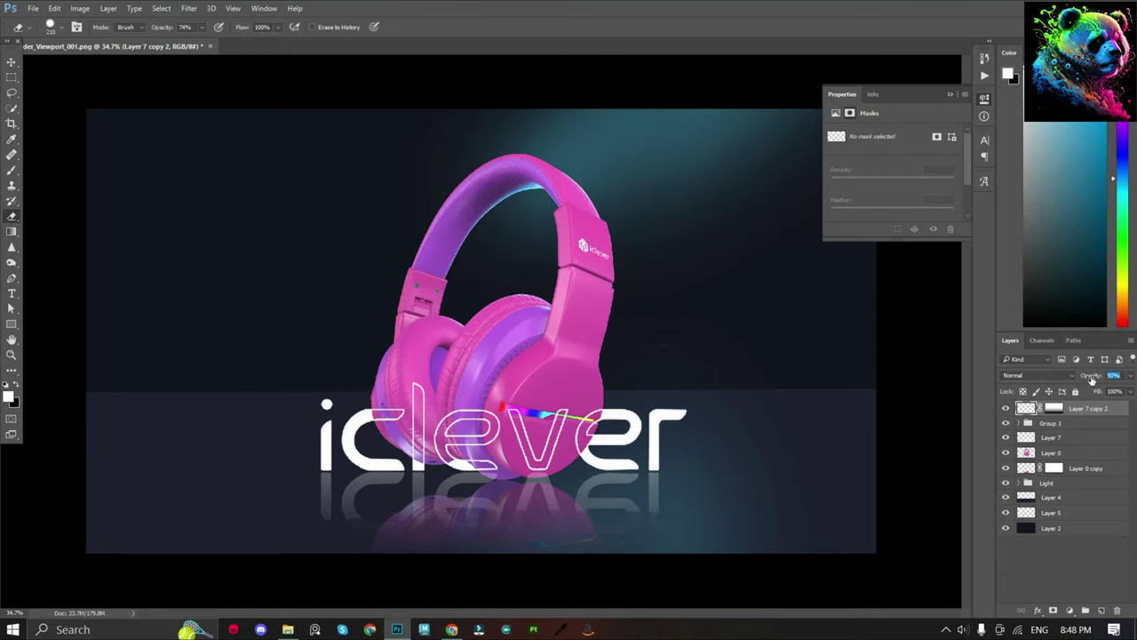
pyautogui.click(1053, 407)
pyautogui.moveTo(1096, 377); pyautogui.dragTo(1084, 380)
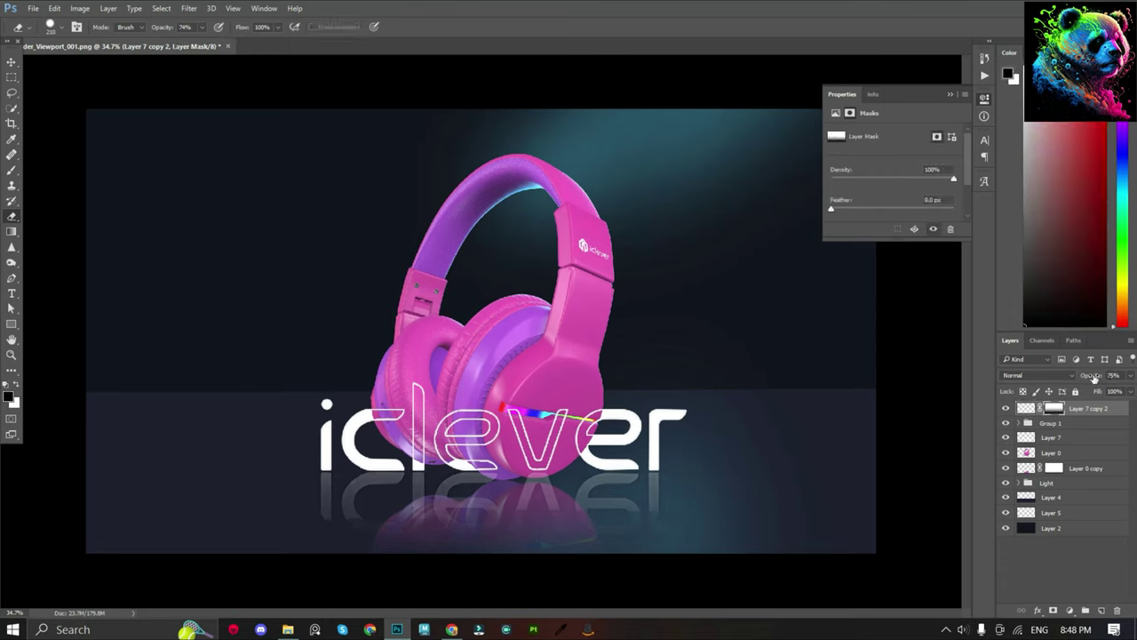
pyautogui.click(1027, 409)
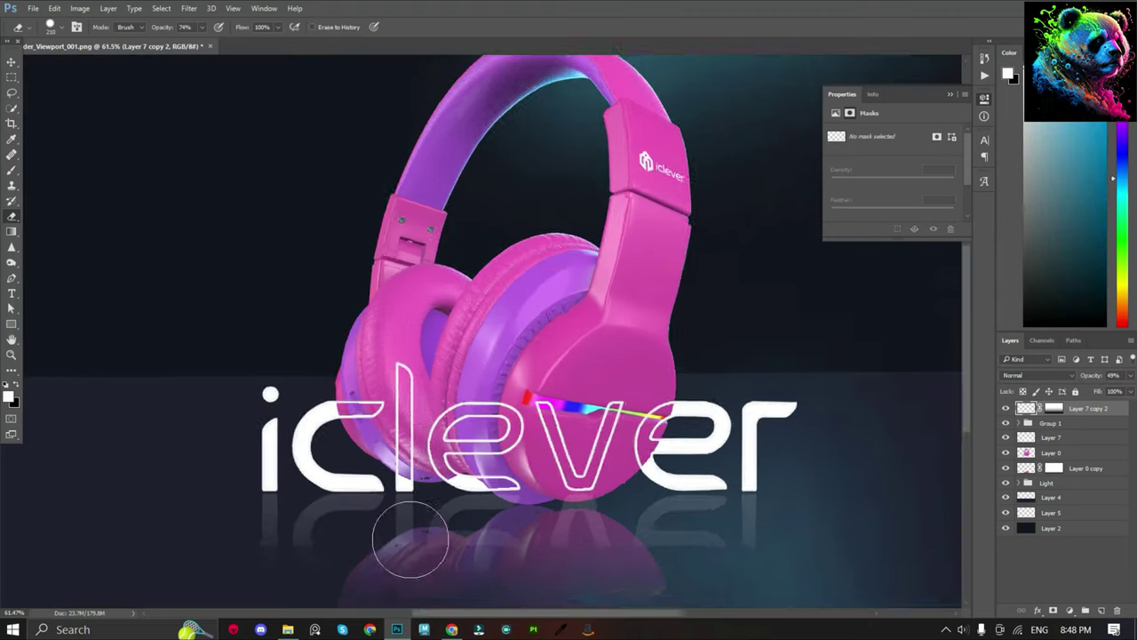
pyautogui.keyDown('alt'); pyautogui.scroll(2, 411, 548); pyautogui.keyUp('alt')
pyautogui.press('g')
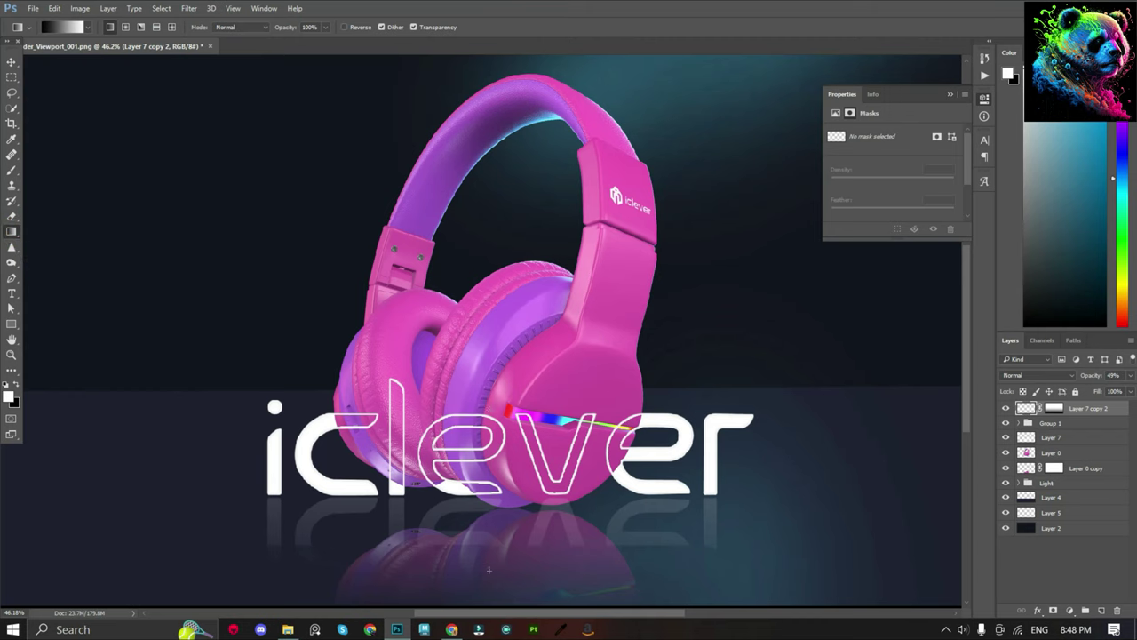
pyautogui.moveTo(489, 566); pyautogui.dragTo(491, 142)
pyautogui.hotkey('ctrl', 'z')
pyautogui.click(1056, 408)
pyautogui.moveTo(478, 577); pyautogui.dragTo(476, 206)
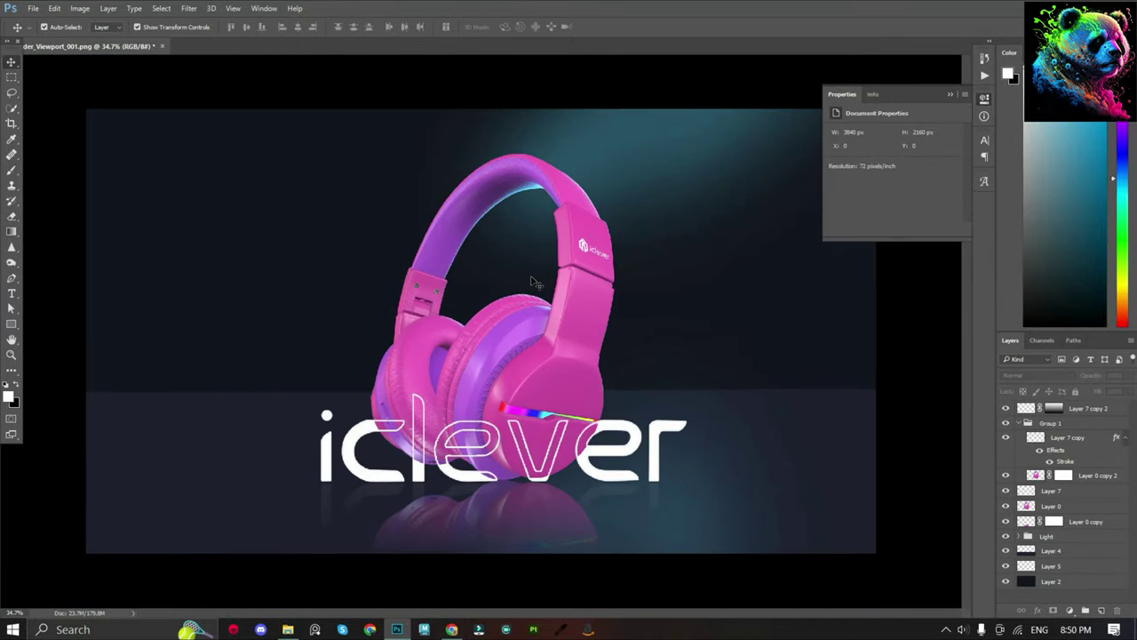
pyautogui.keyDown('alt'); pyautogui.scroll(2, 535, 282); pyautogui.keyUp('alt')
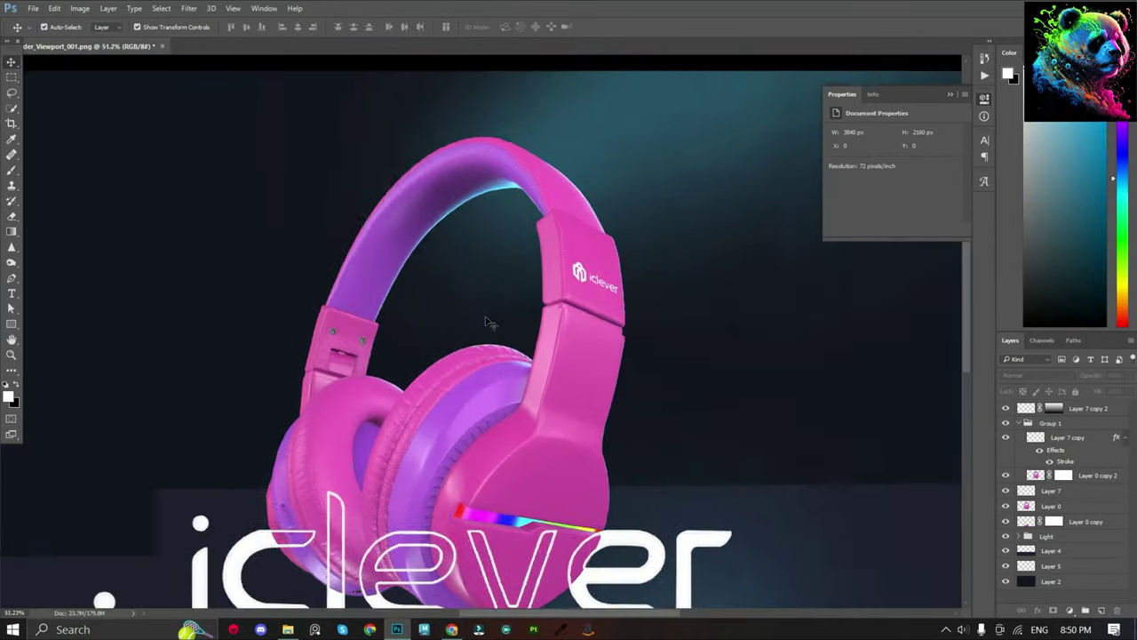
pyautogui.keyDown('alt'); pyautogui.scroll(-5, 487, 429); pyautogui.keyUp('alt')
pyautogui.keyDown('alt'); pyautogui.scroll(2, 563, 223); pyautogui.keyUp('alt')
pyautogui.keyDown('alt'); pyautogui.scroll(1, 676, 162); pyautogui.keyUp('alt')
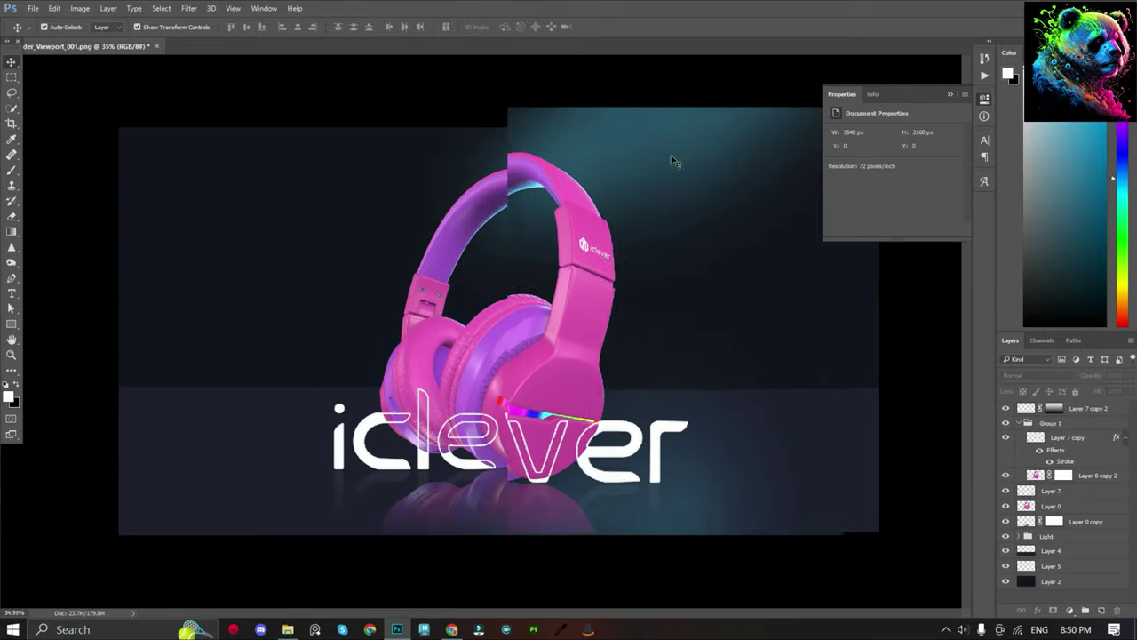
pyautogui.keyDown('alt'); pyautogui.scroll(-1, 658, 169); pyautogui.keyUp('alt')
pyautogui.keyDown('alt'); pyautogui.scroll(1, 635, 175); pyautogui.keyUp('alt')
pyautogui.keyDown('alt'); pyautogui.scroll(1, 635, 175); pyautogui.keyUp('alt')
pyautogui.click(1020, 424)
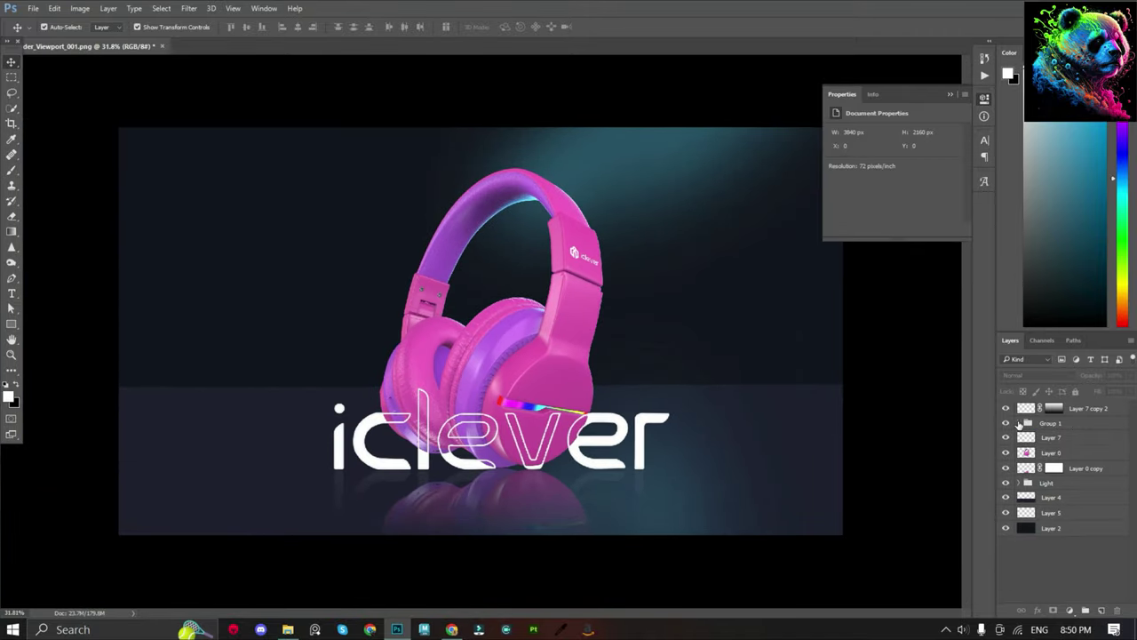
pyautogui.click(1006, 424)
pyautogui.click(1007, 424)
pyautogui.click(1007, 409)
pyautogui.click(1007, 408)
pyautogui.click(1006, 452)
pyautogui.click(1006, 452)
pyautogui.click(1007, 468)
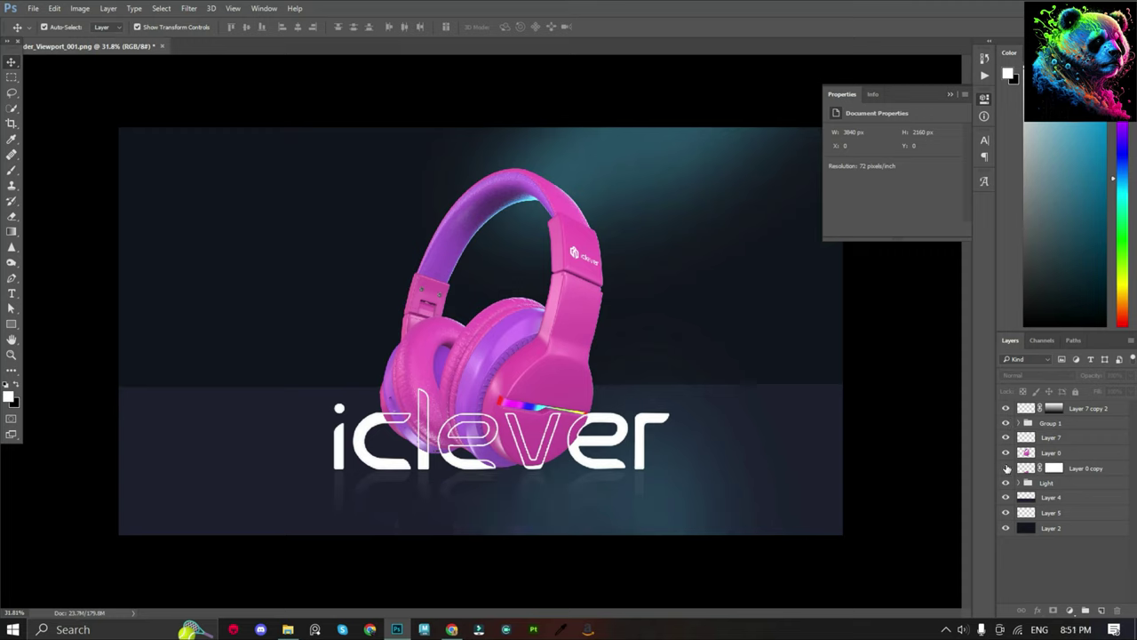
pyautogui.click(1006, 467)
pyautogui.click(1007, 482)
pyautogui.click(1006, 483)
pyautogui.click(1018, 483)
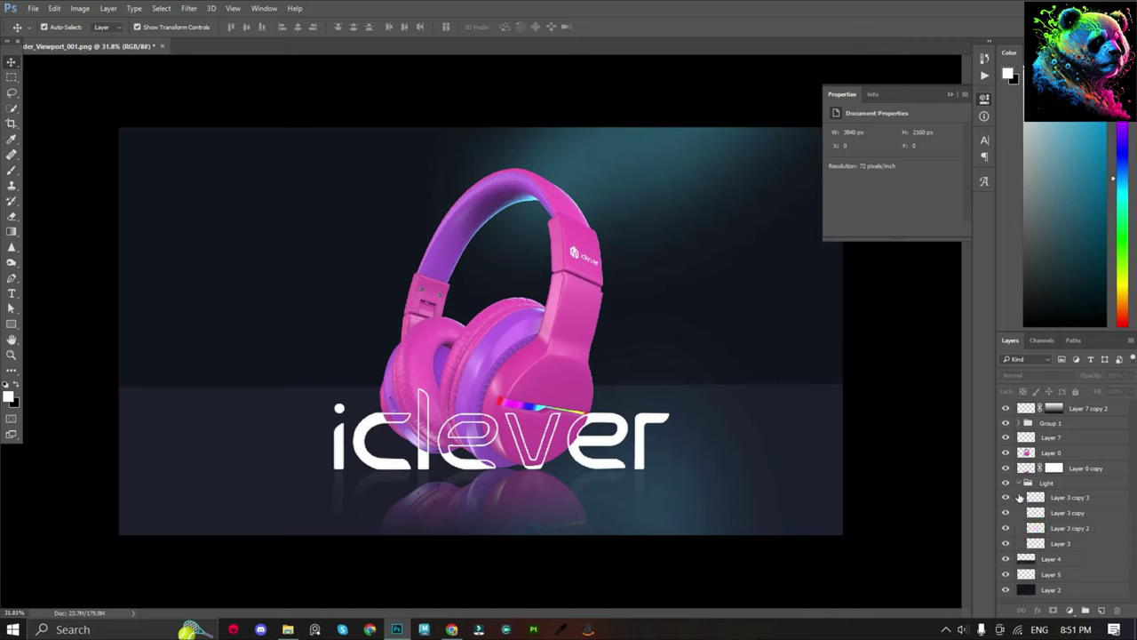
pyautogui.click(1007, 497)
pyautogui.click(1007, 498)
pyautogui.click(1007, 513)
pyautogui.click(1006, 513)
pyautogui.click(1061, 512)
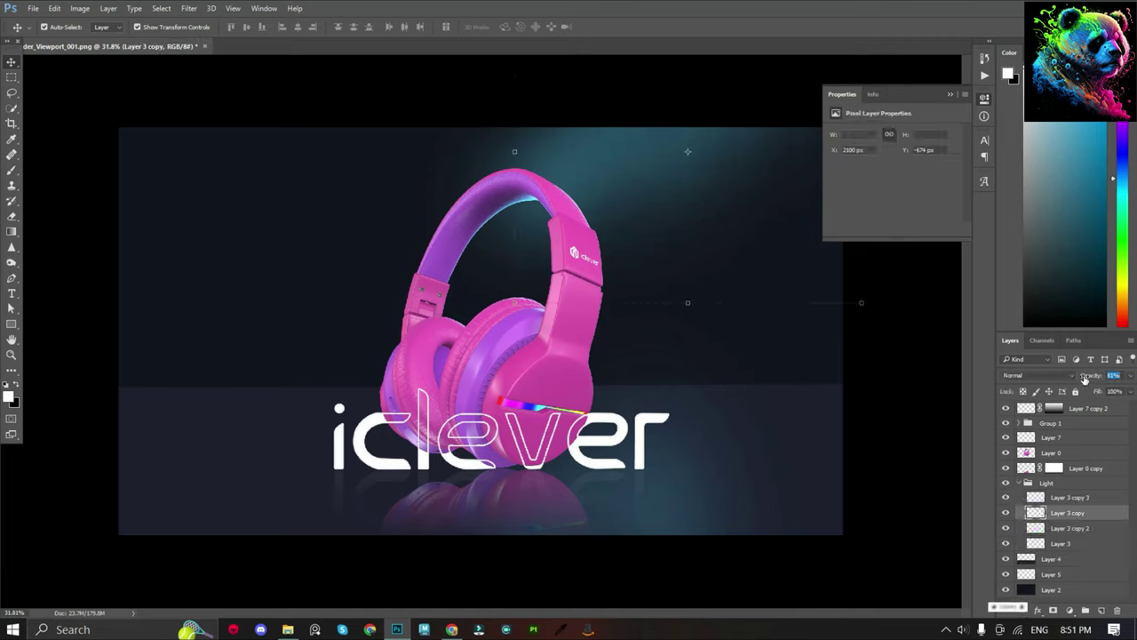